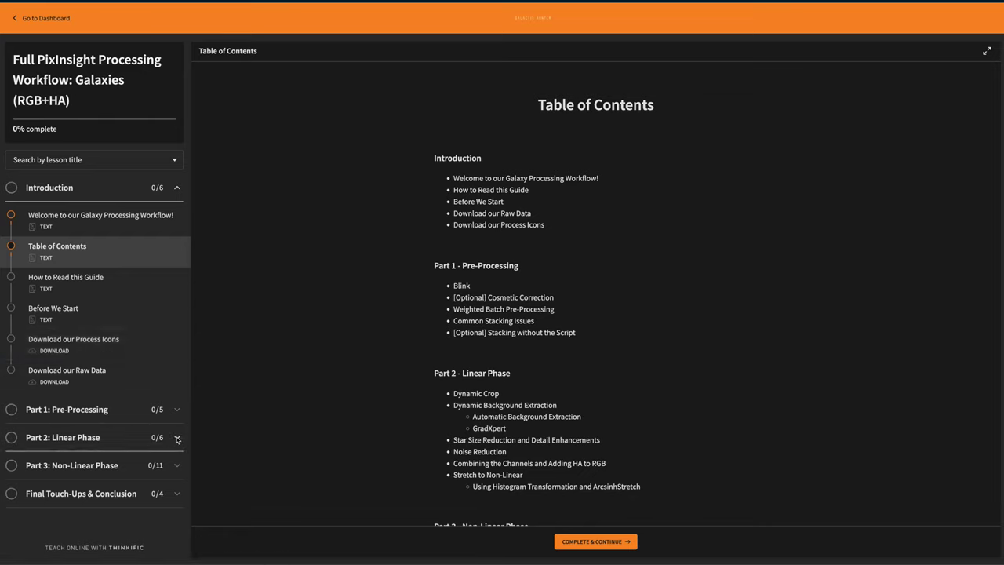
- Open the Combining the Channels and Adding HA to RGB lesson, pause it, skim it, and restore the H image
click(177, 440)
click(106, 398)
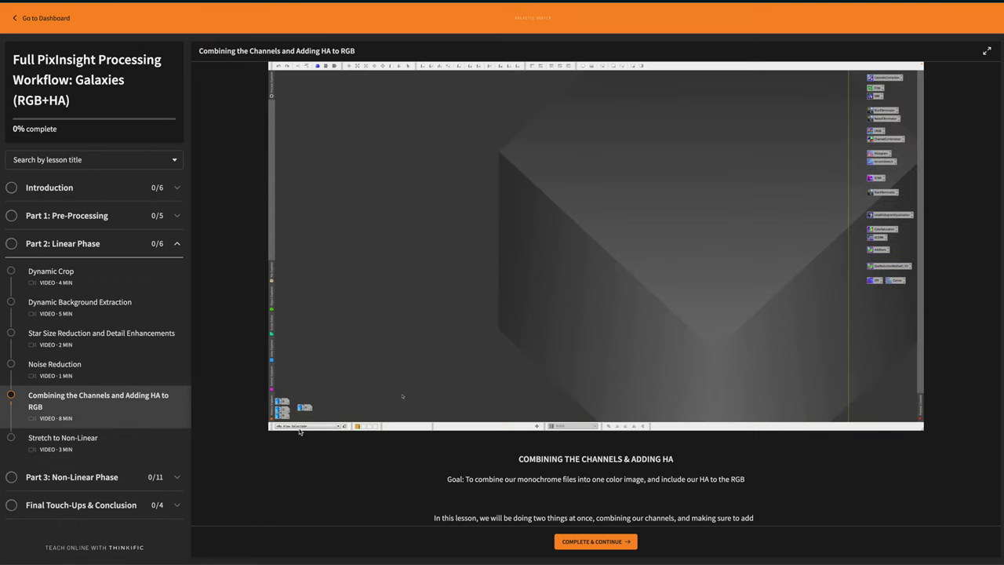
click(403, 396)
scroll(397, 464, down, 15)
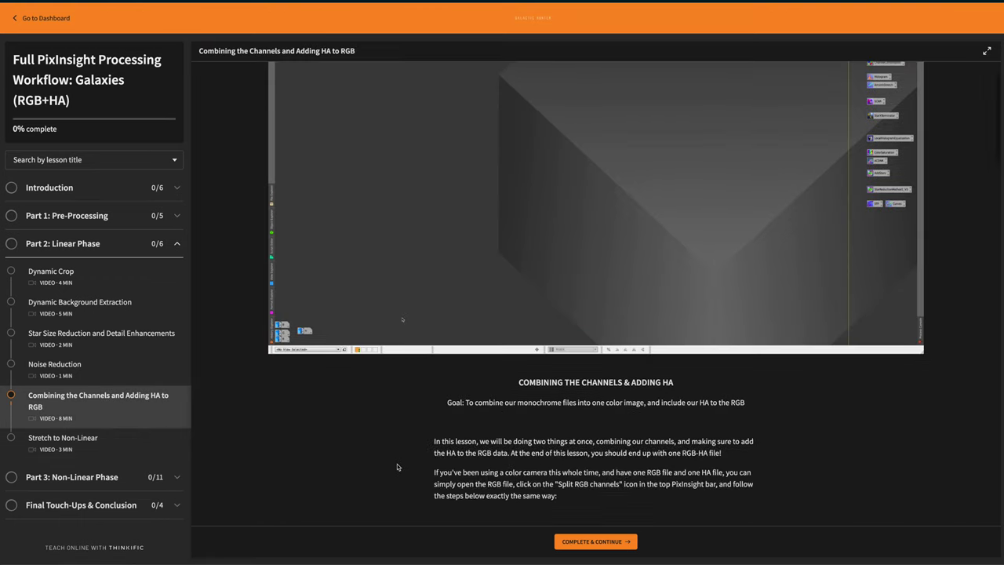
scroll(404, 475, down, 15)
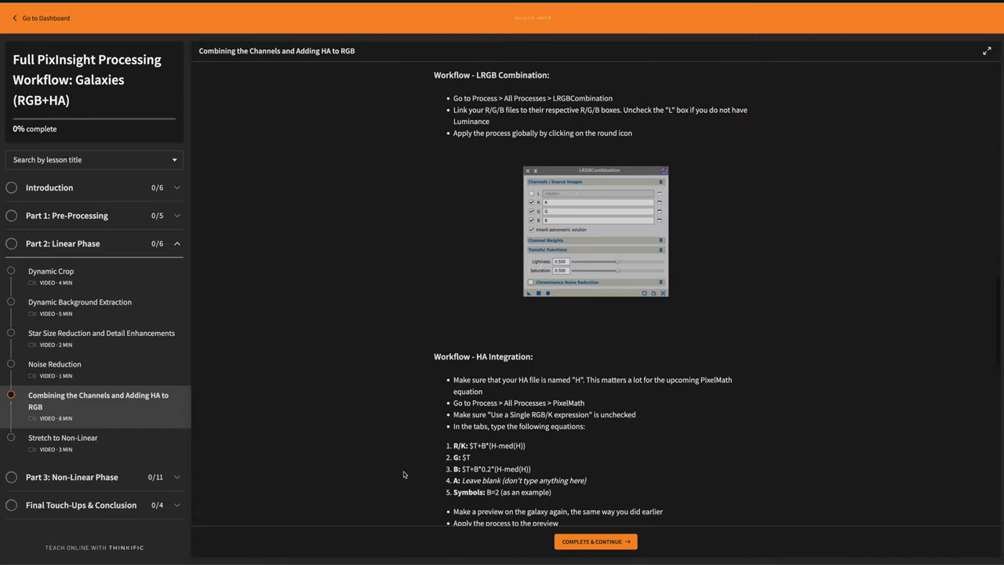
scroll(404, 475, up, 20)
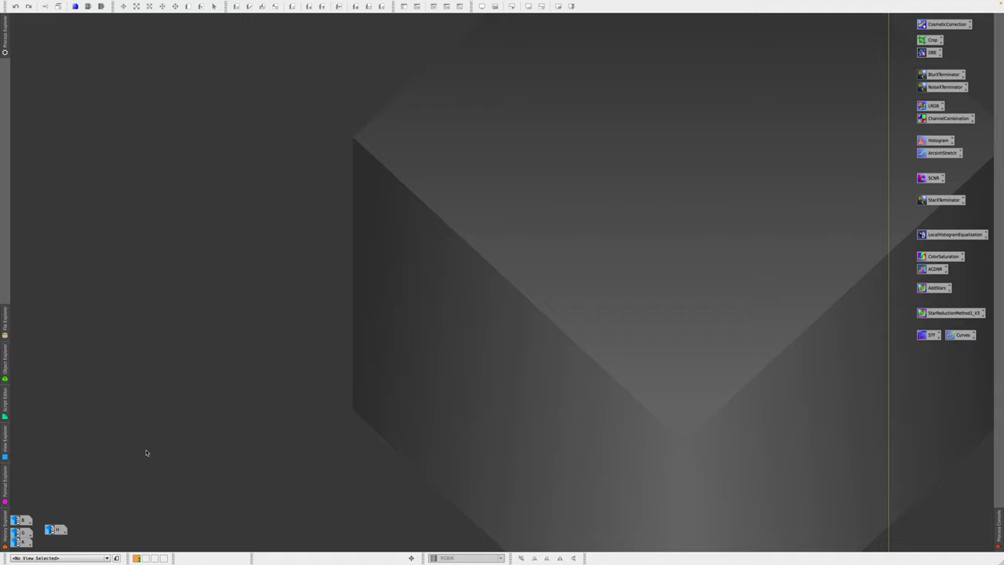
double_click(50, 530)
- Restore the R image window beside H, bring H forward and zoom in on it
double_click(23, 542)
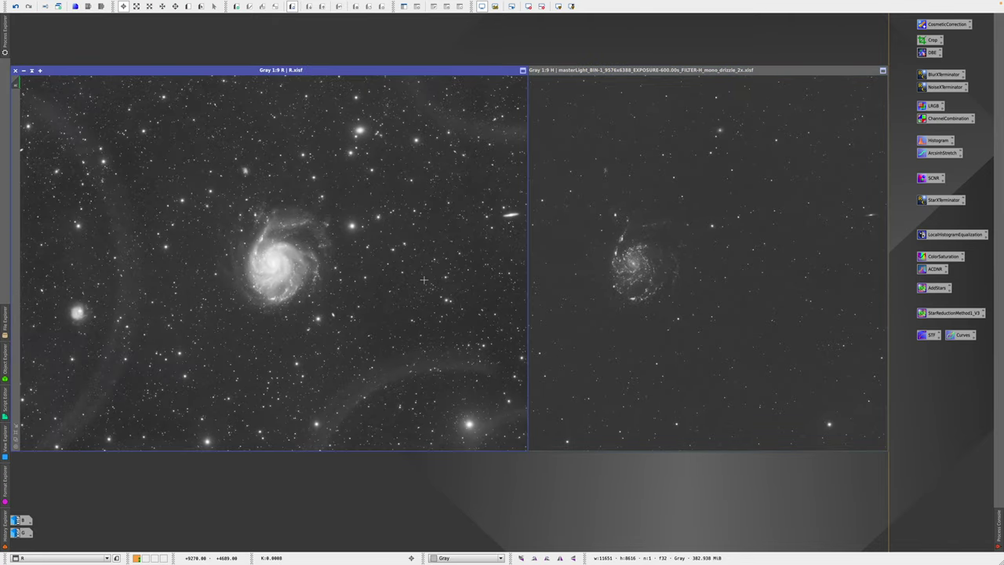
click(667, 262)
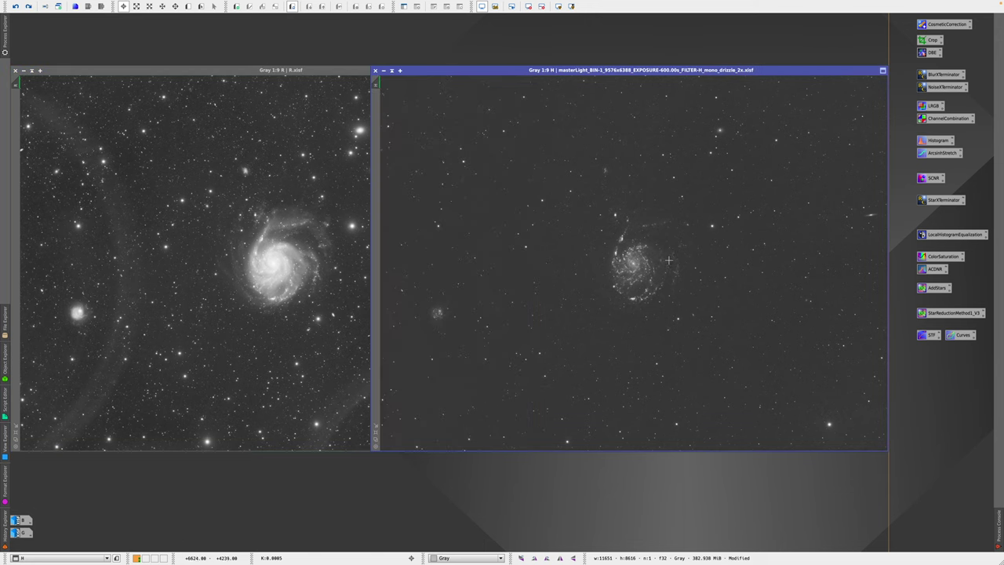
scroll(653, 255, up, 5)
scroll(647, 264, down, 2)
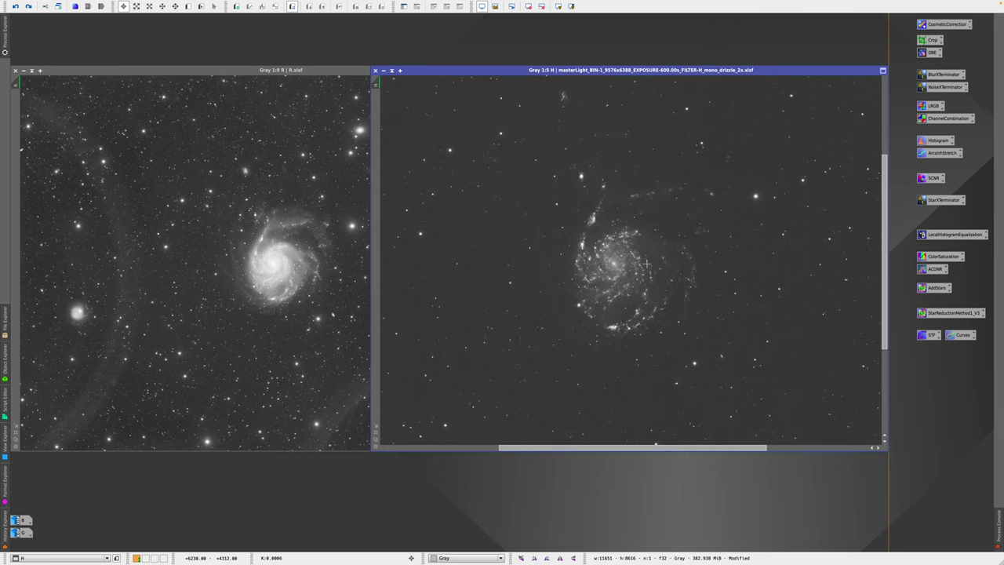
scroll(647, 263, down, 1)
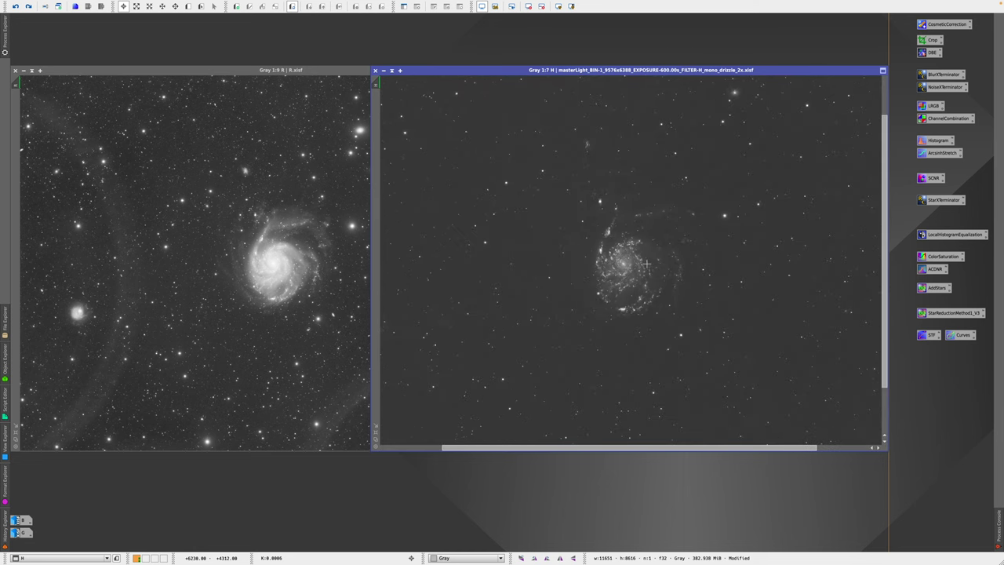
scroll(647, 266, down, 2)
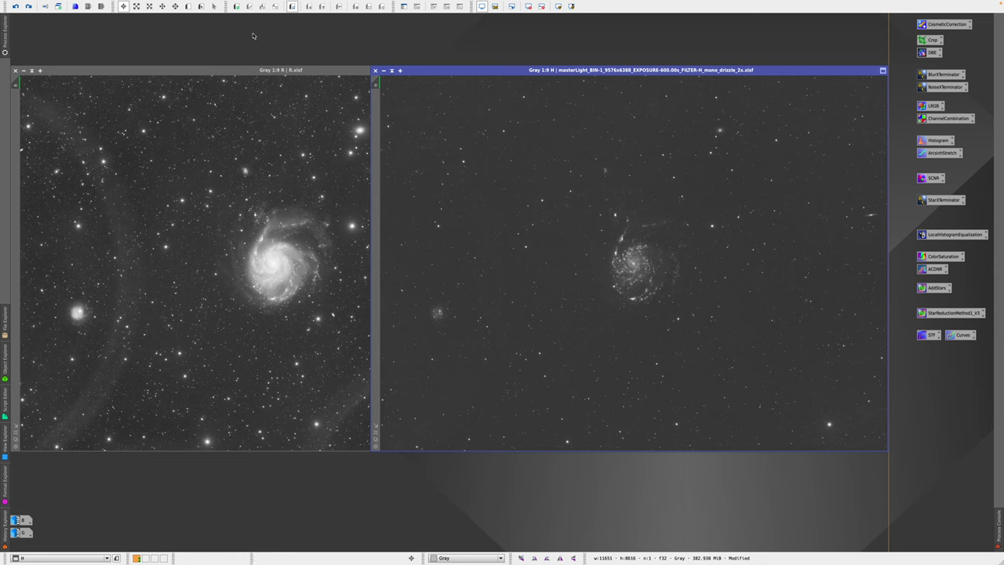
- Open PixelMath and enter the expression H-Q*(R-med(R))
click(216, 5)
mouse_move(187, 5)
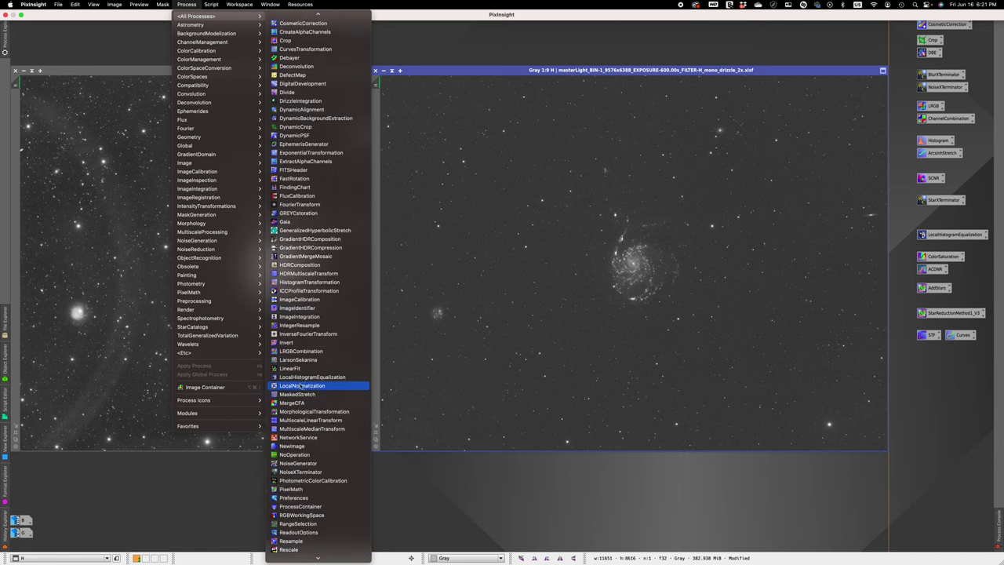
scroll(298, 384, down, 5)
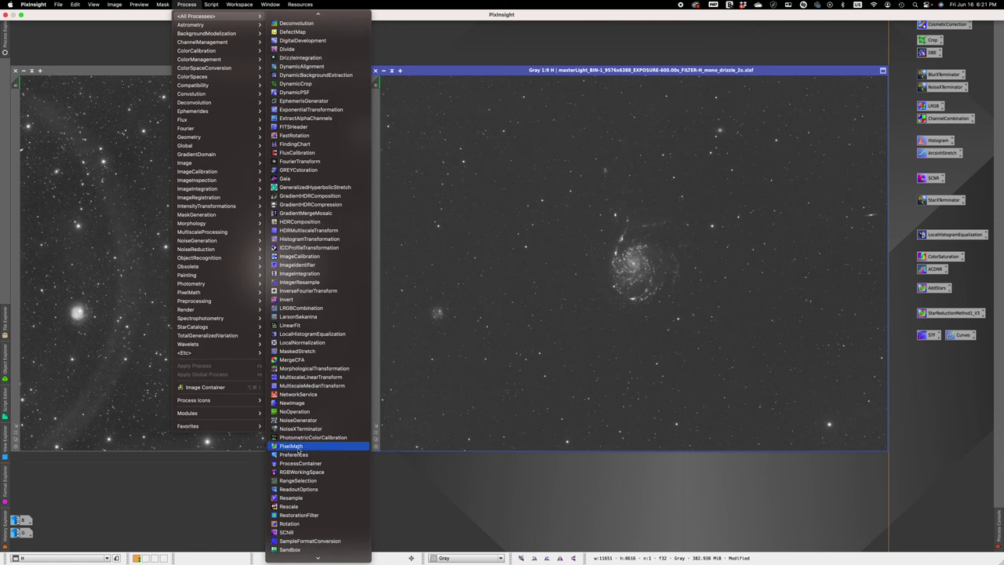
click(318, 446)
drag(812, 374, 565, 321)
text(H-Q*(R-med(R)))
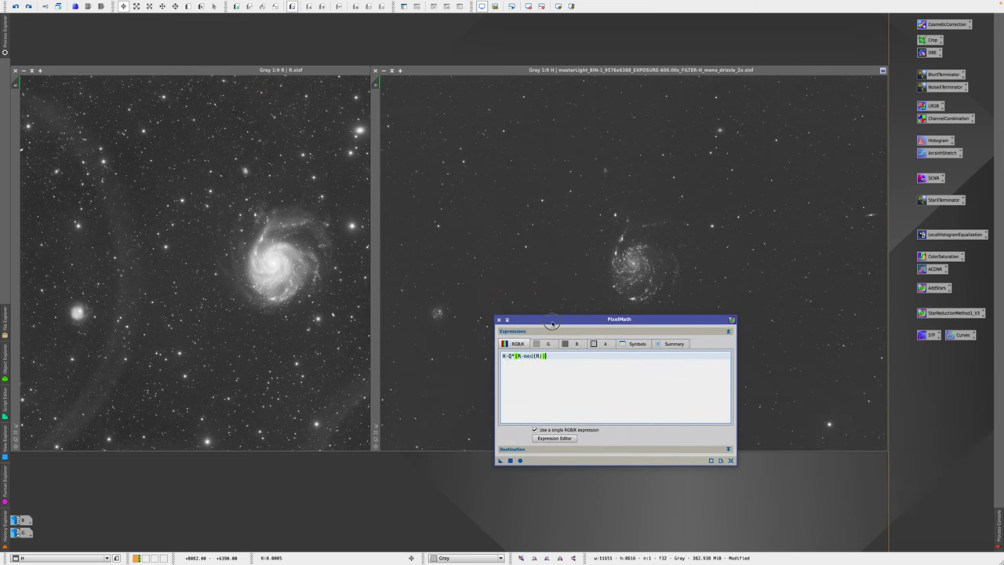
drag(553, 322, 686, 366)
- Set the two images' identifiers to H and R
click(574, 280)
right_click(572, 271)
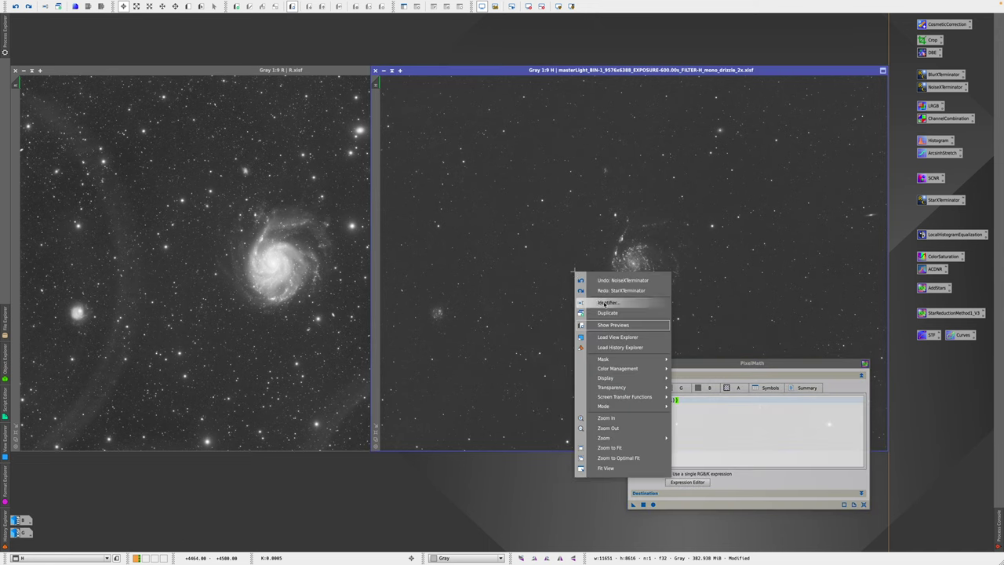
click(603, 304)
click(537, 288)
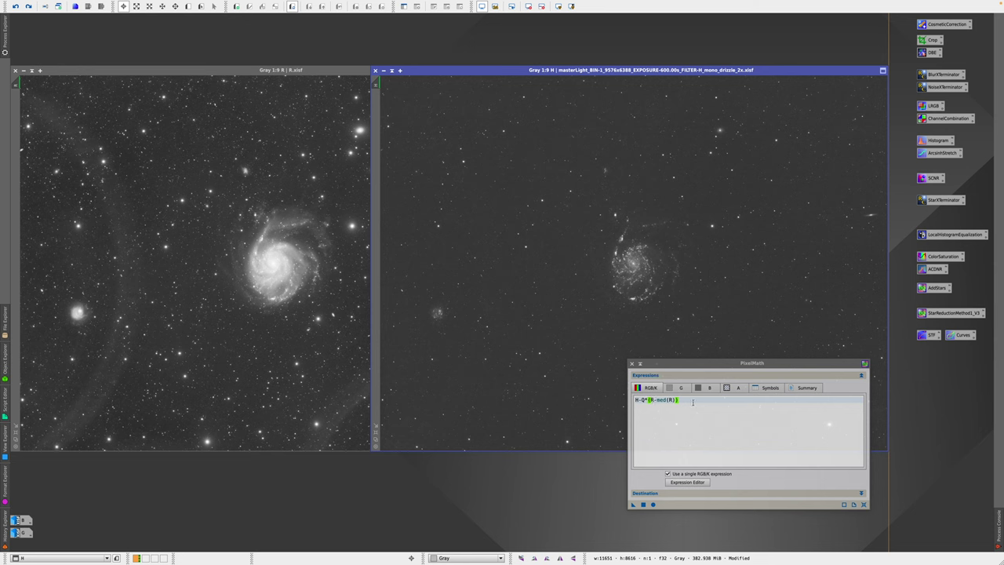
right_click(259, 253)
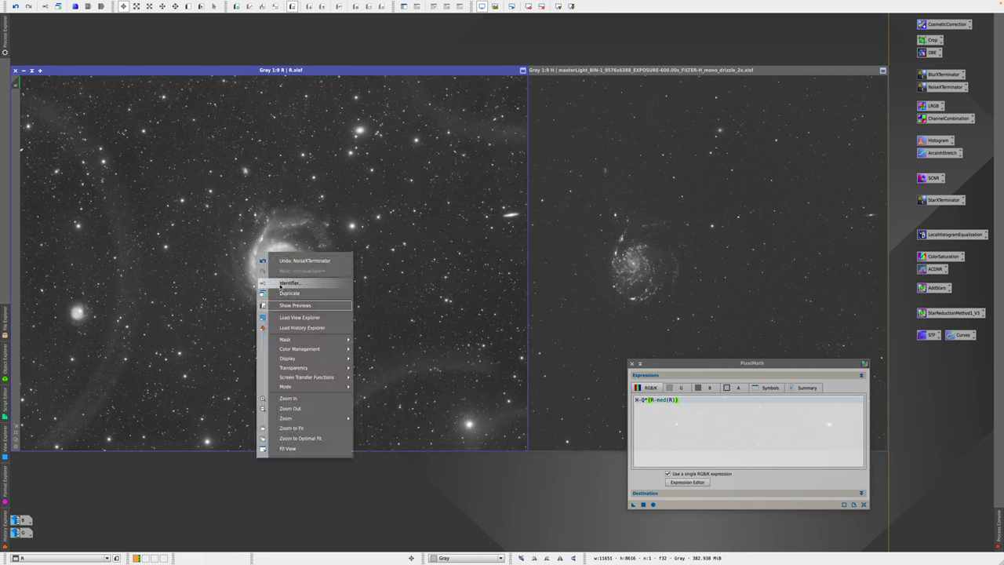
click(282, 283)
click(534, 288)
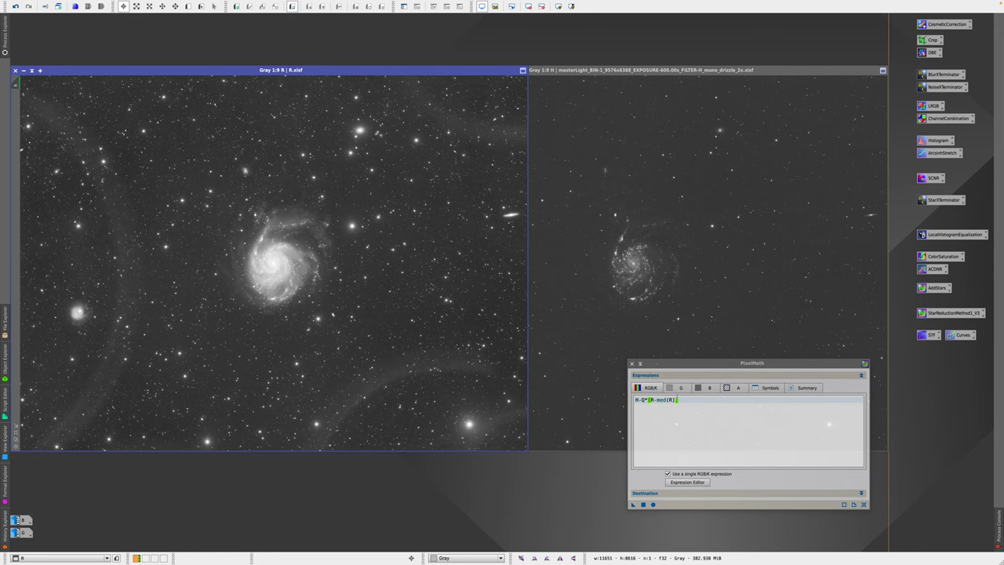
- Define the symbol Q=0.1 in PixelMath's Symbols field
click(652, 402)
key(ctrl+a)
key(Delete)
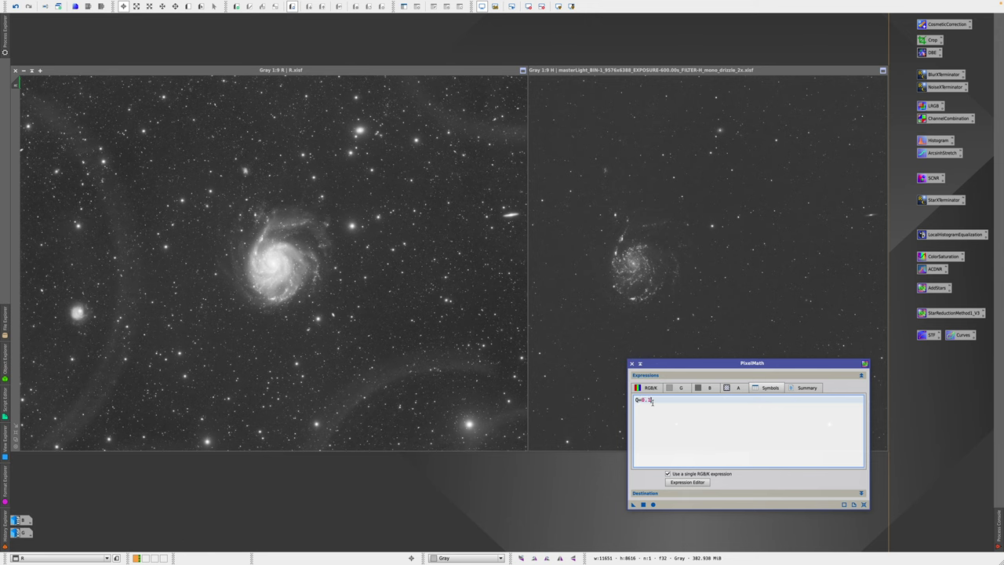
key(ctrl+a)
click(664, 409)
click(549, 298)
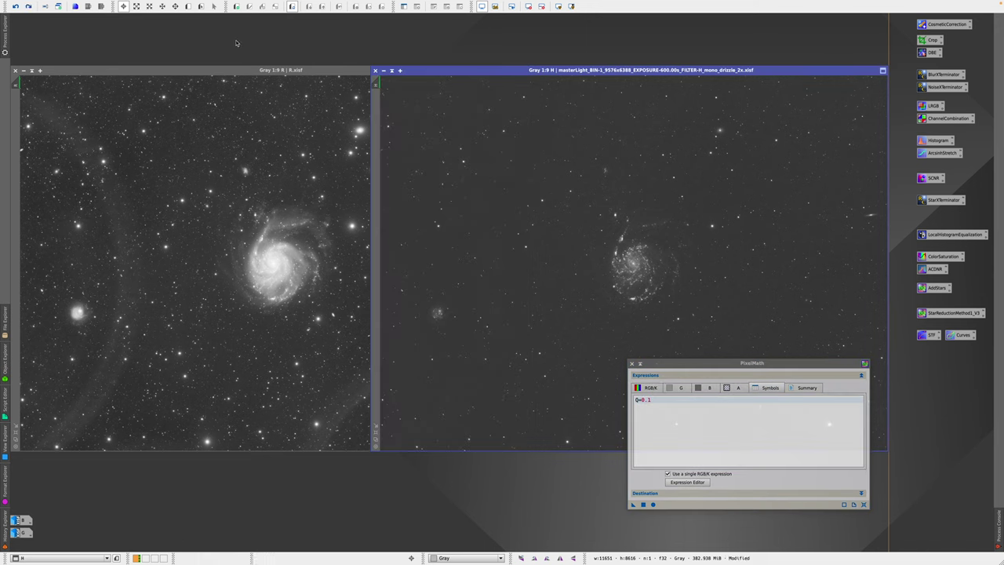
- Draw Preview01 around the galaxy in H and apply the Q=0.1 PixelMath to it
click(189, 7)
drag(547, 191, 726, 330)
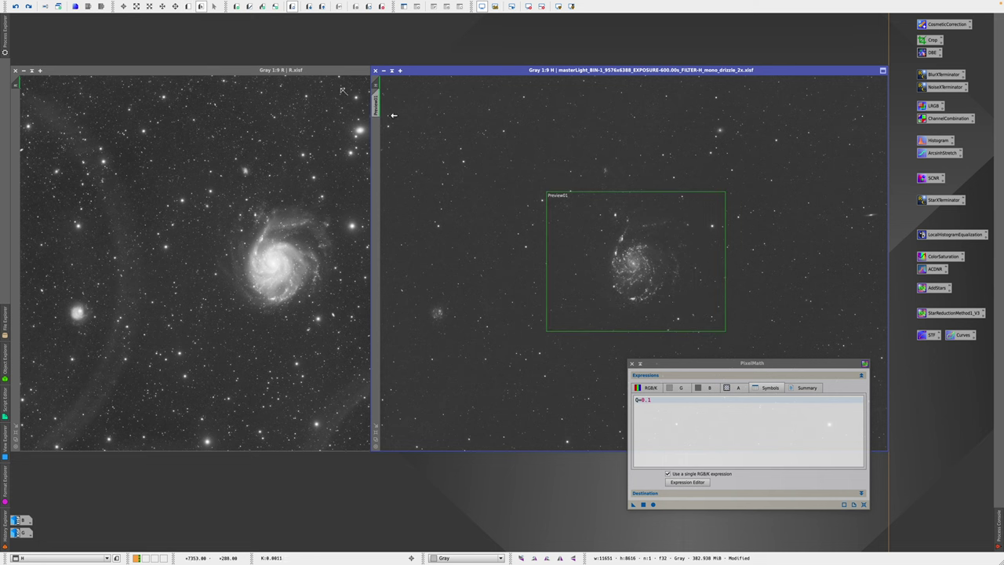
click(376, 103)
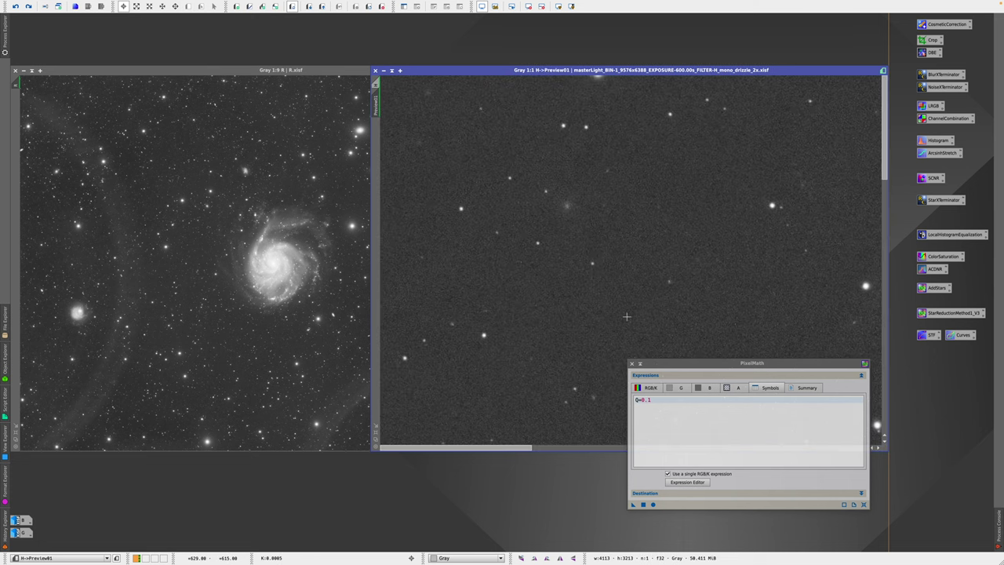
scroll(627, 315, down, 1)
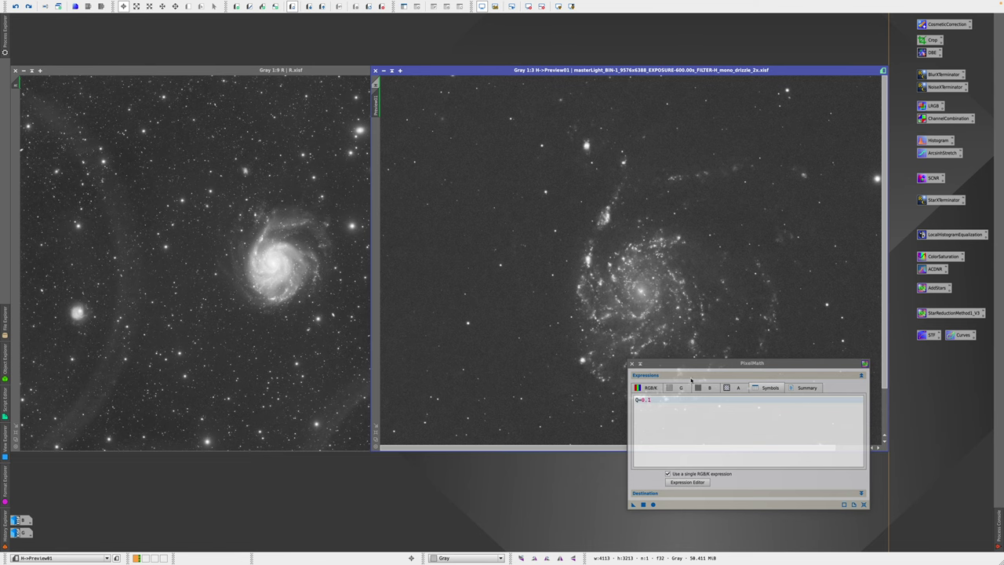
drag(710, 363, 784, 418)
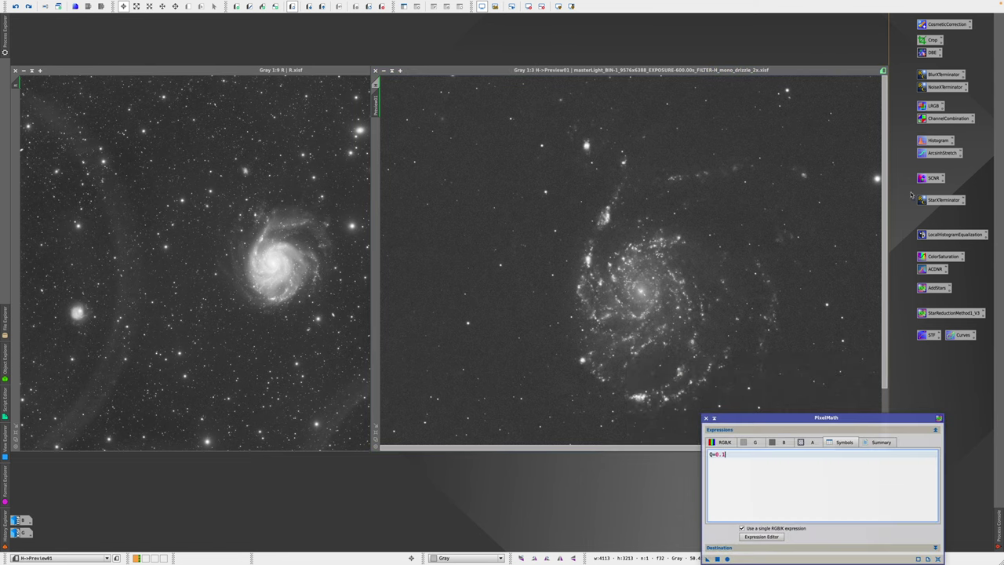
drag(887, 210, 886, 229)
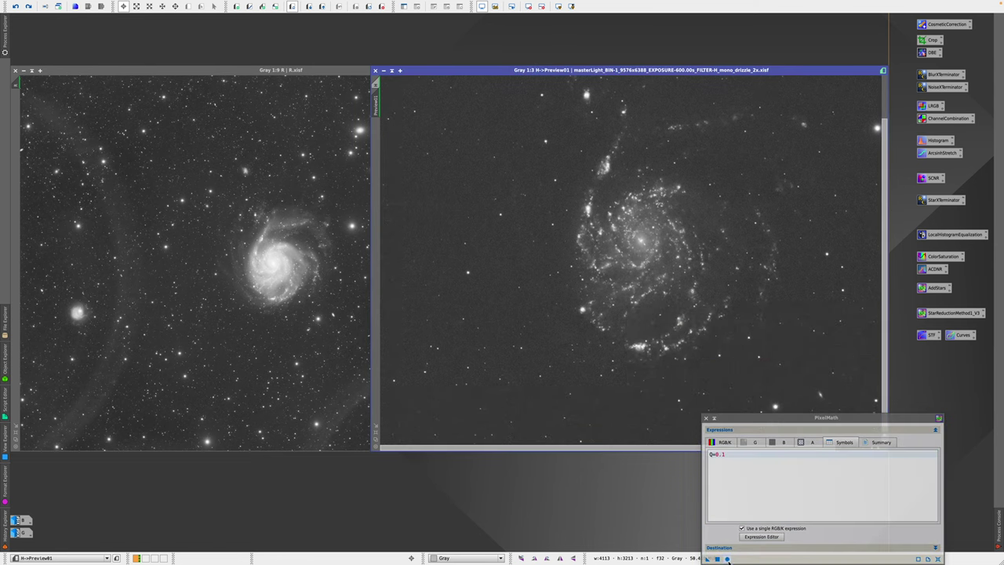
drag(705, 554, 633, 312)
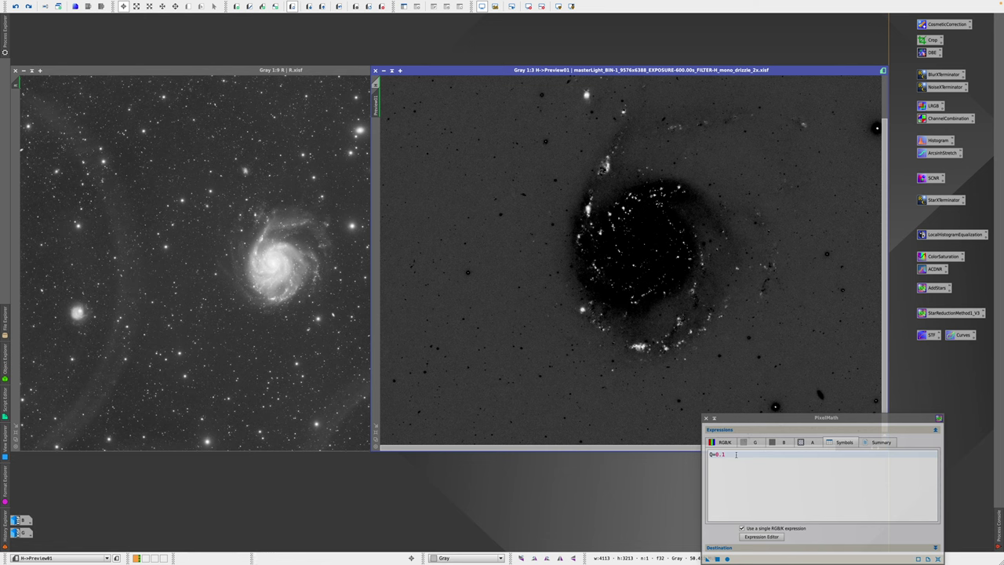
- Change Q to 0.03 and reapply PixelMath to the preview
click(727, 455)
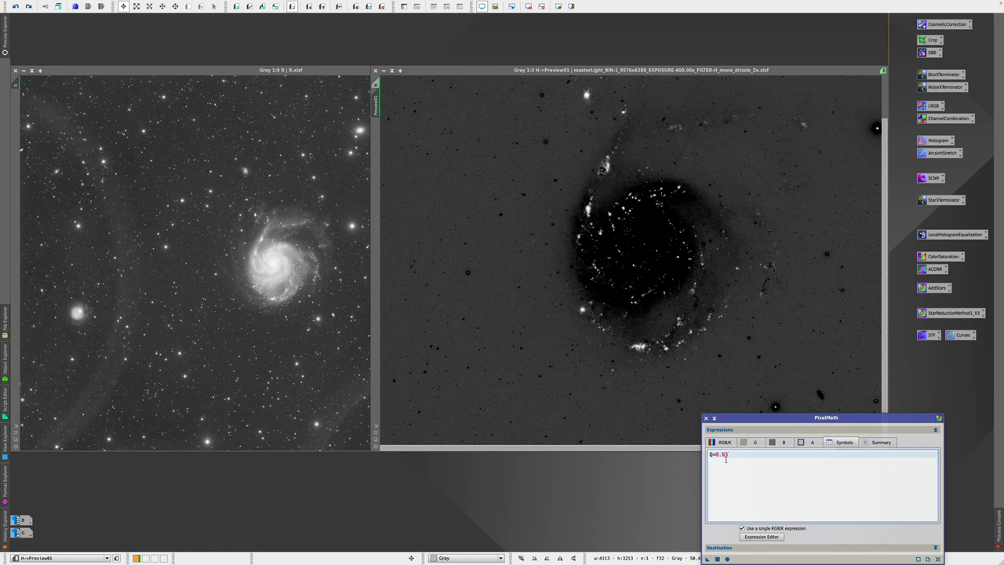
drag(707, 559, 566, 343)
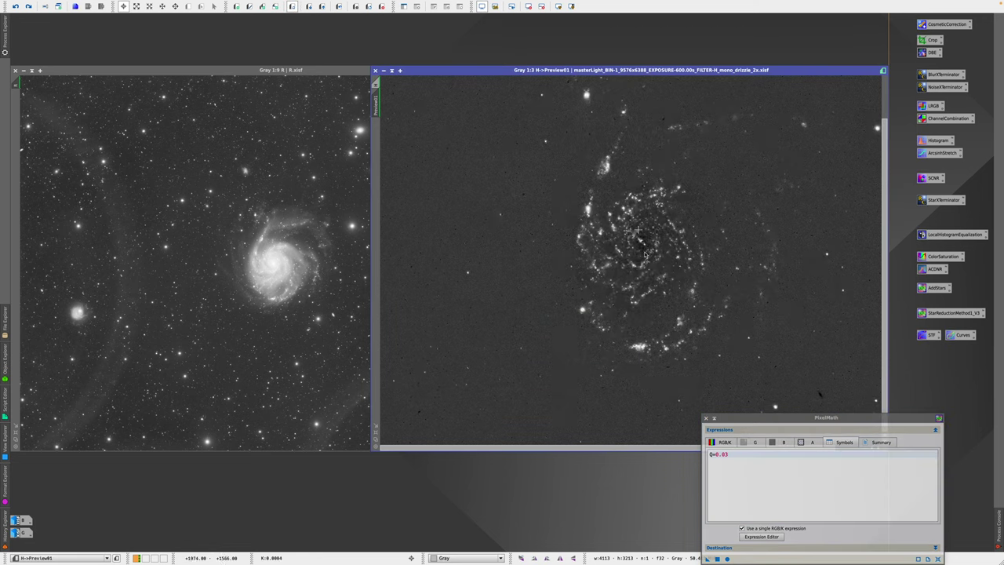
right_click(729, 268)
- Toggle undo/redo on Preview01 to compare the preview before and after the Q=0.03 subtraction
click(761, 276)
right_click(775, 278)
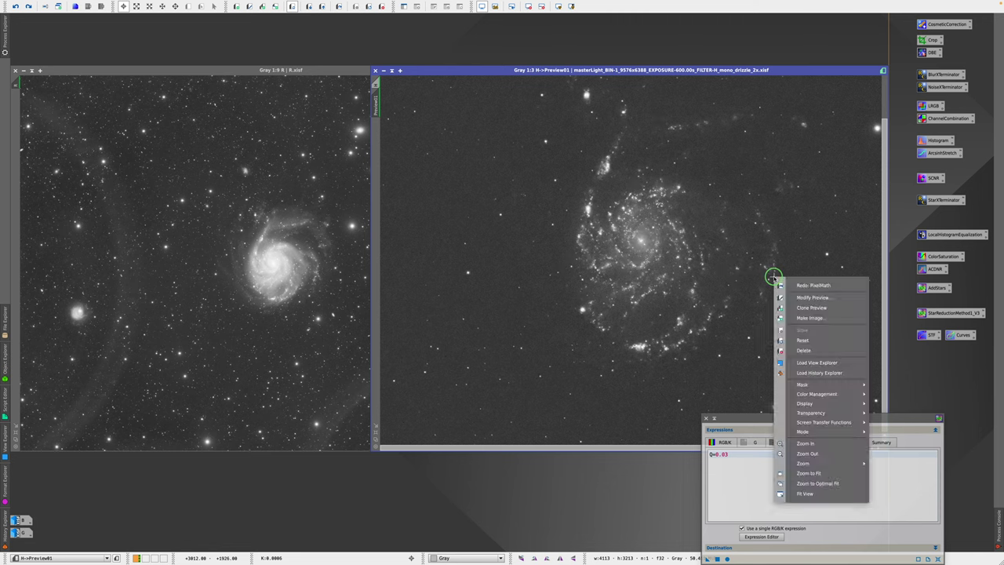
click(813, 286)
right_click(725, 249)
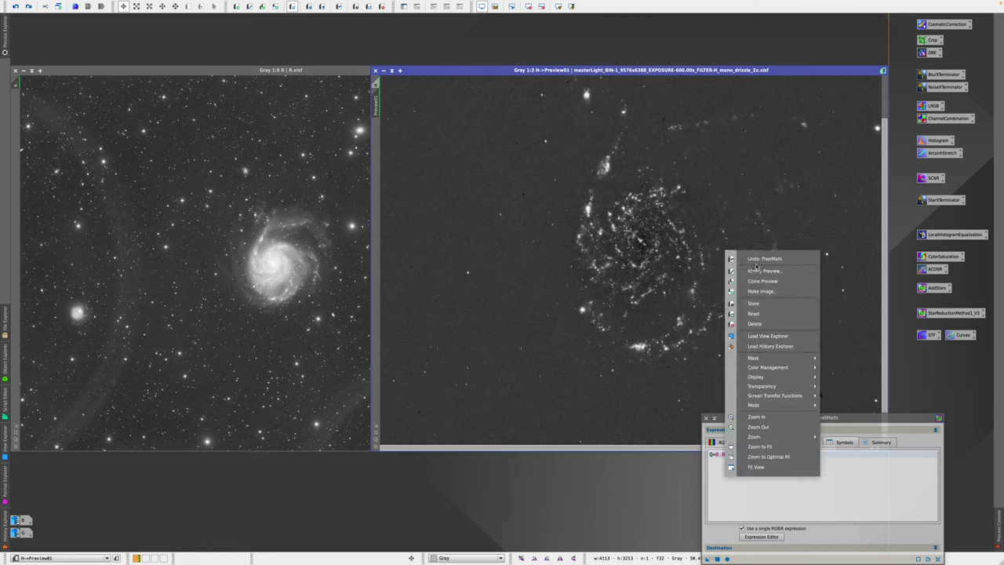
click(756, 260)
right_click(759, 262)
click(765, 270)
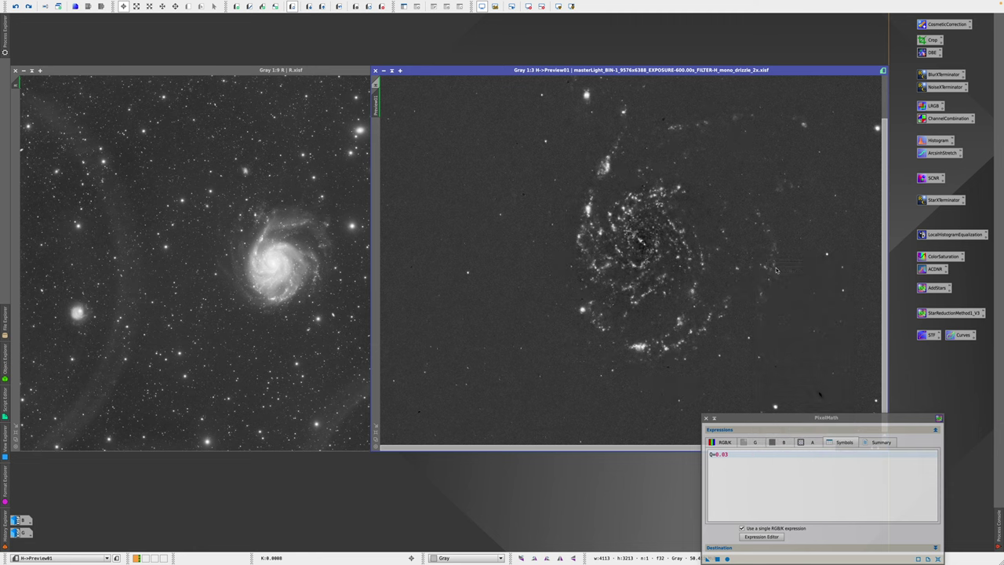
right_click(713, 263)
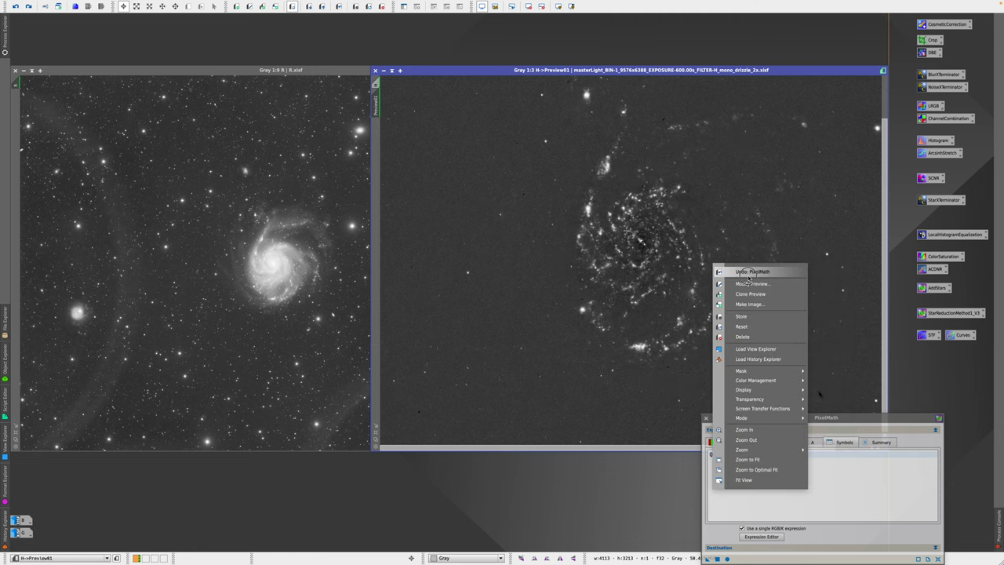
click(750, 276)
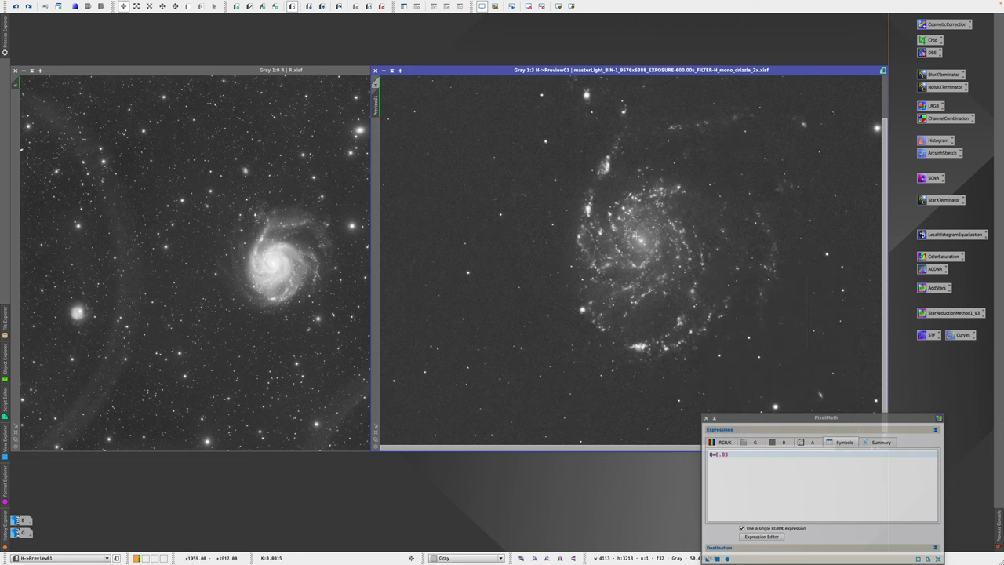
right_click(696, 245)
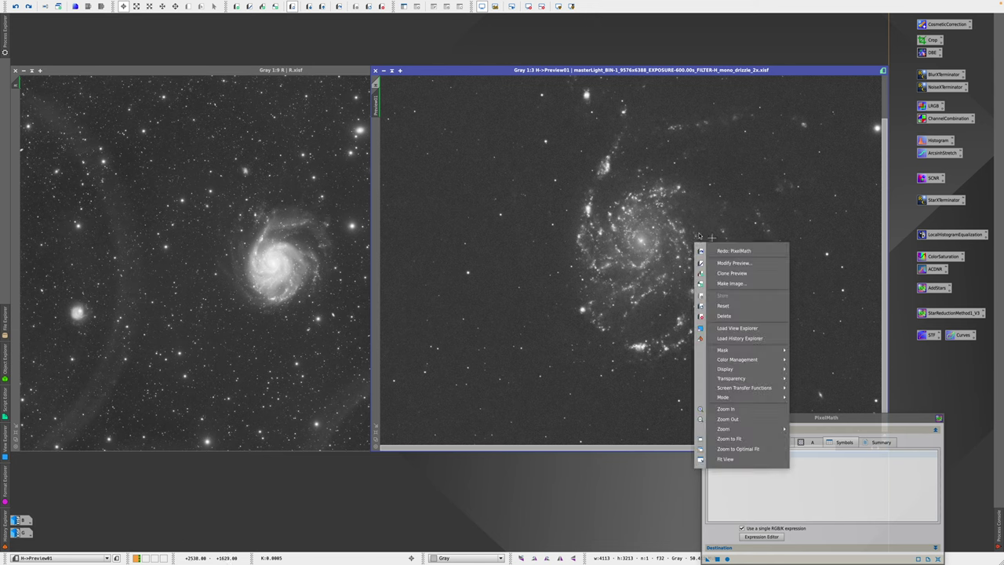
click(722, 251)
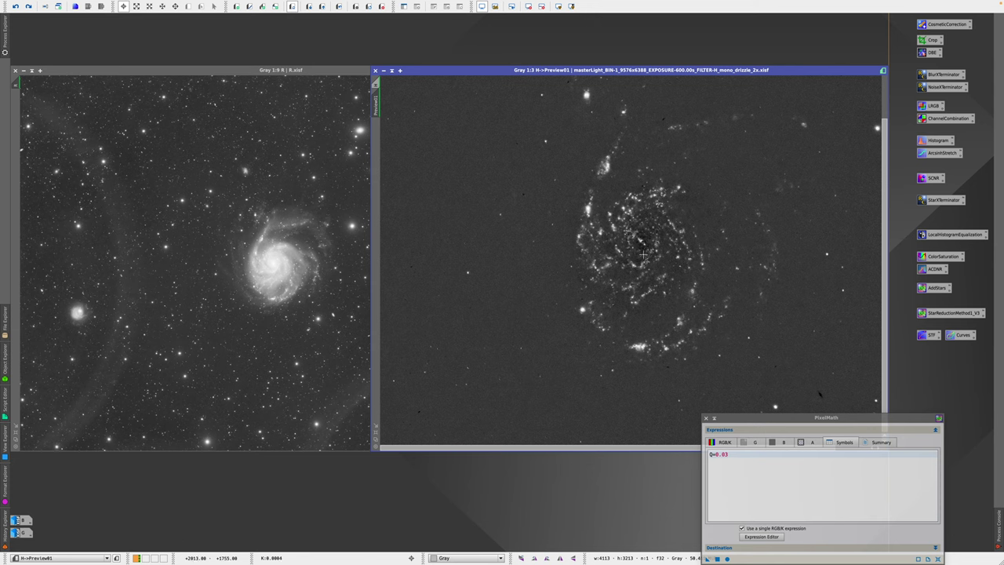
right_click(688, 260)
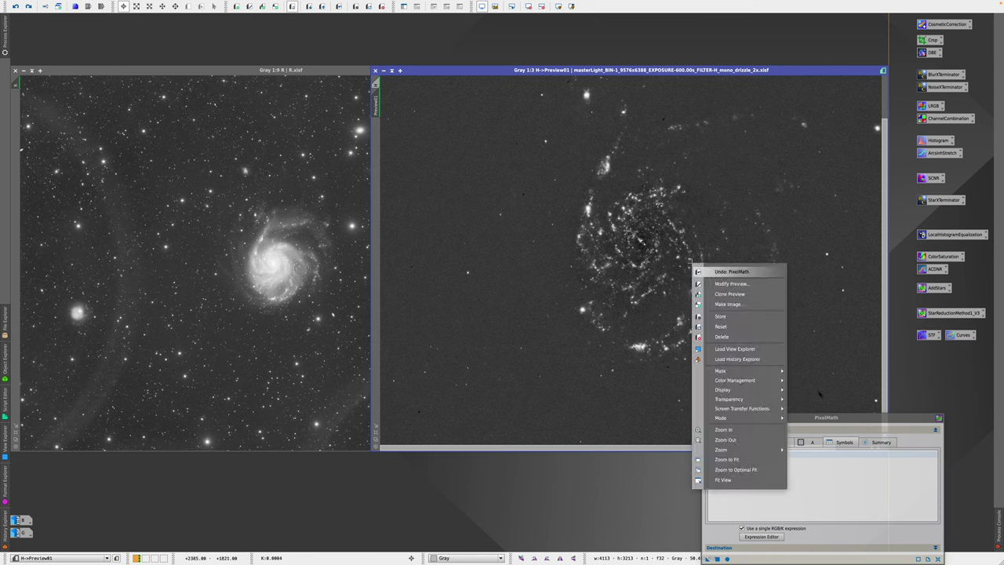
click(721, 272)
- Change Q to 0.02, apply it to the preview and compare with undo/redo
click(732, 453)
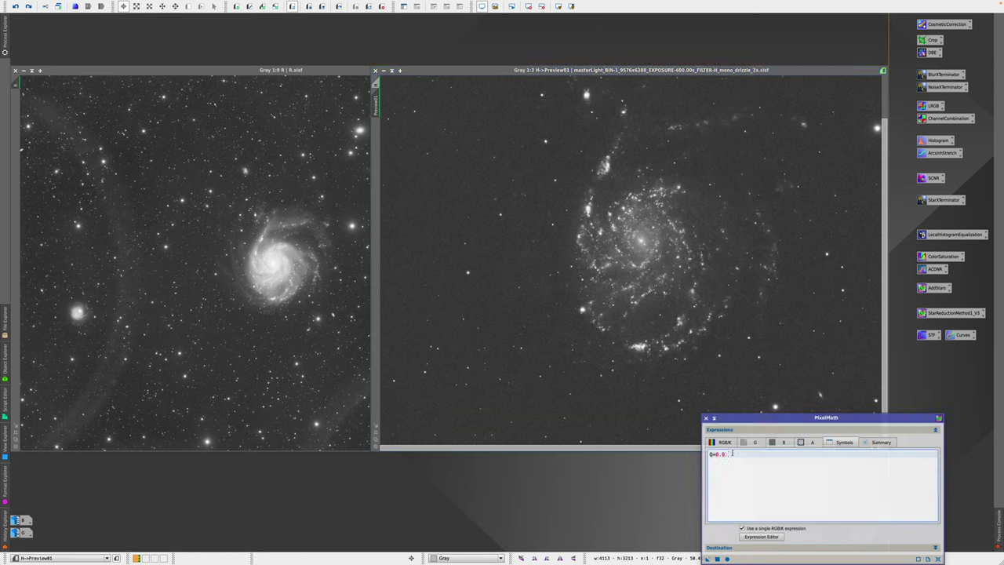
drag(708, 558, 640, 359)
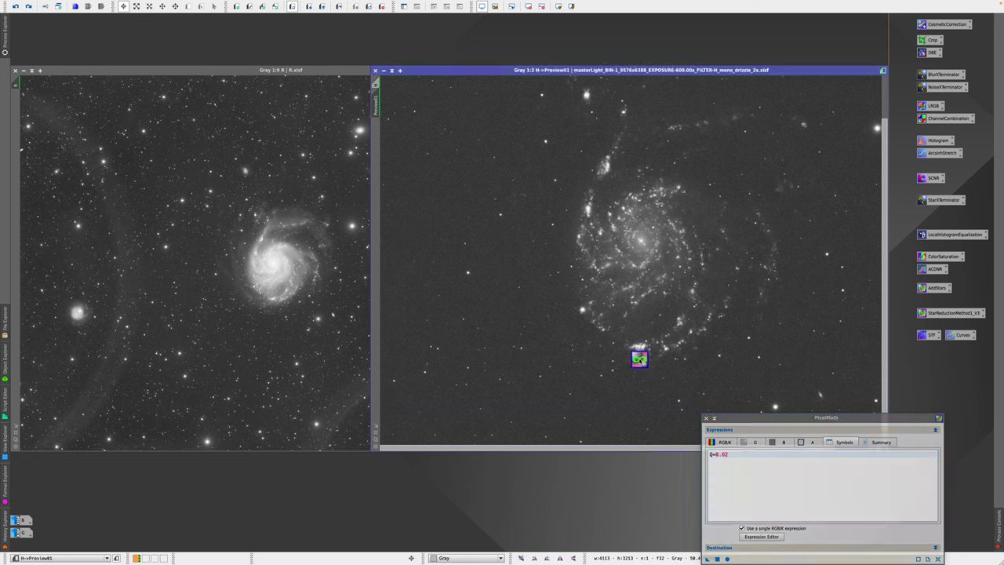
right_click(679, 321)
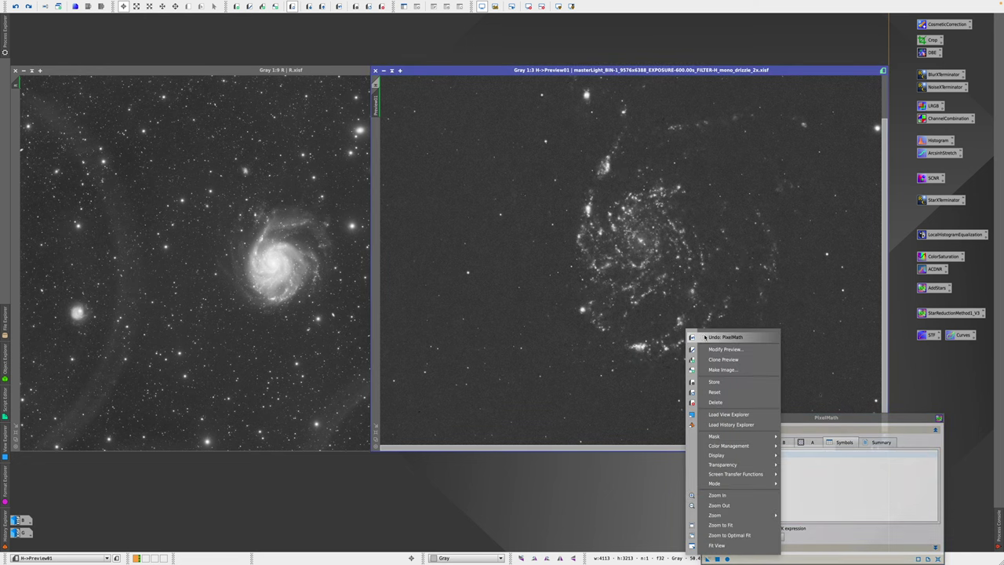
click(710, 328)
right_click(681, 288)
click(711, 248)
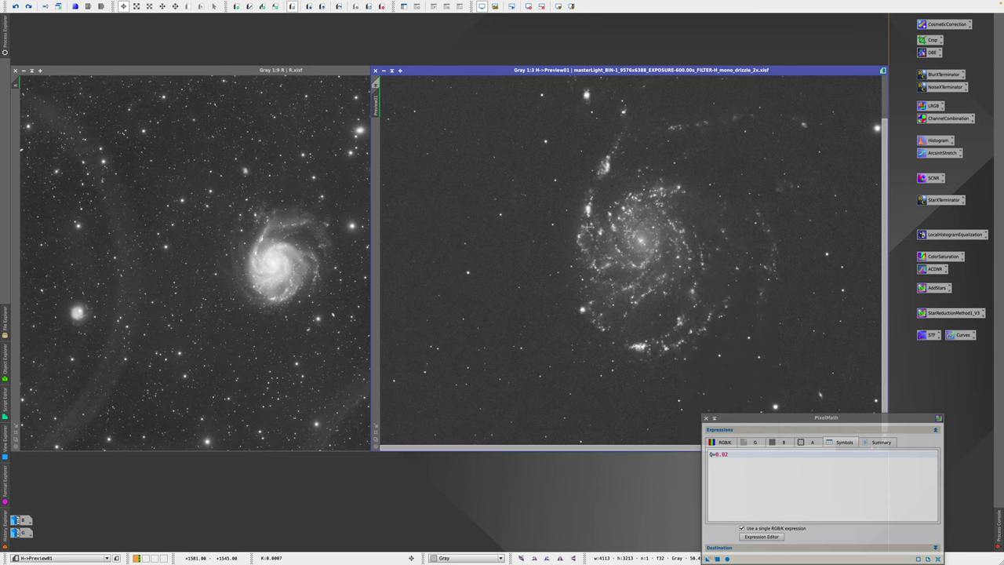
right_click(733, 278)
click(758, 285)
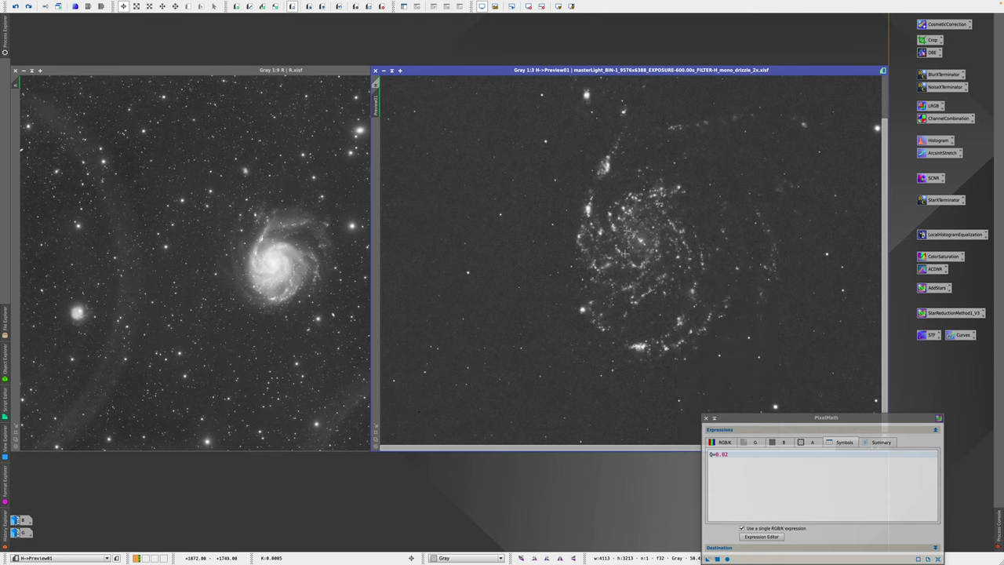
right_click(773, 254)
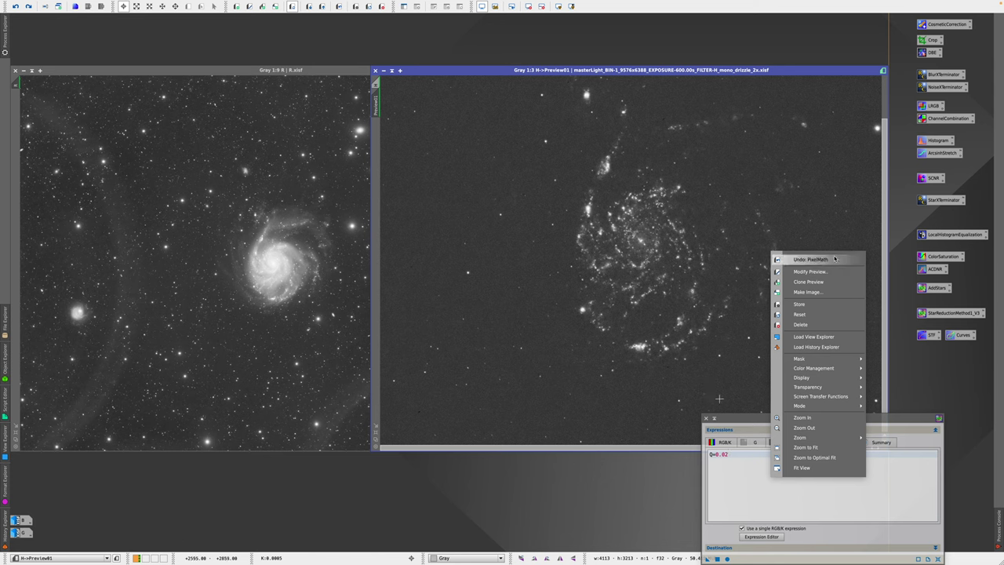
click(810, 259)
right_click(736, 268)
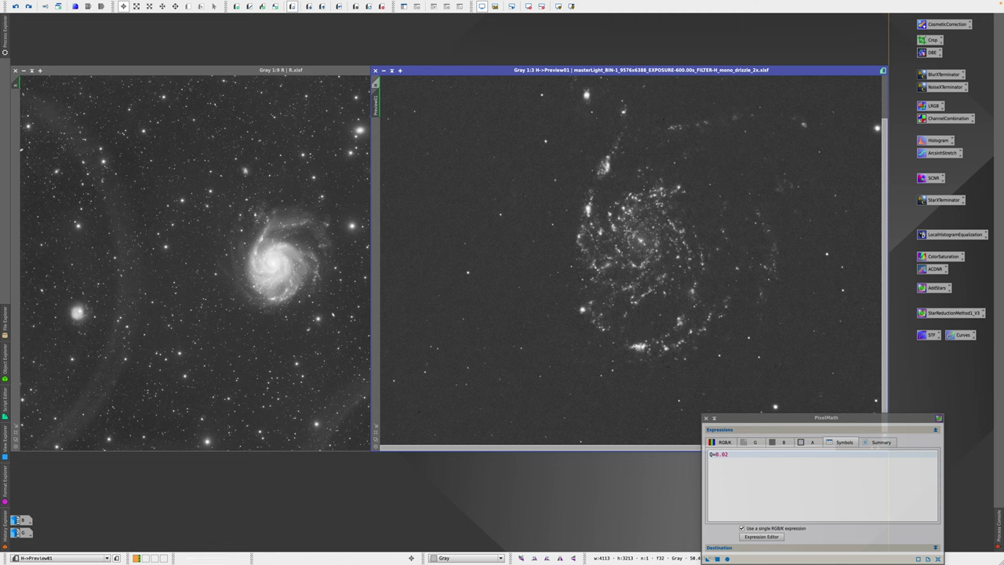
- Apply the Q=0.02 PixelMath to the full H image
click(379, 81)
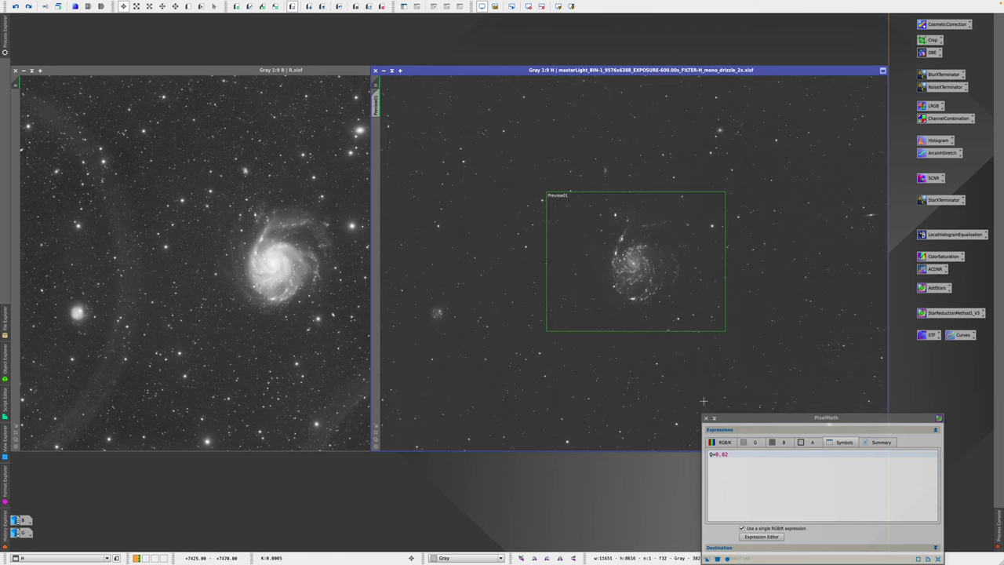
drag(706, 558, 508, 309)
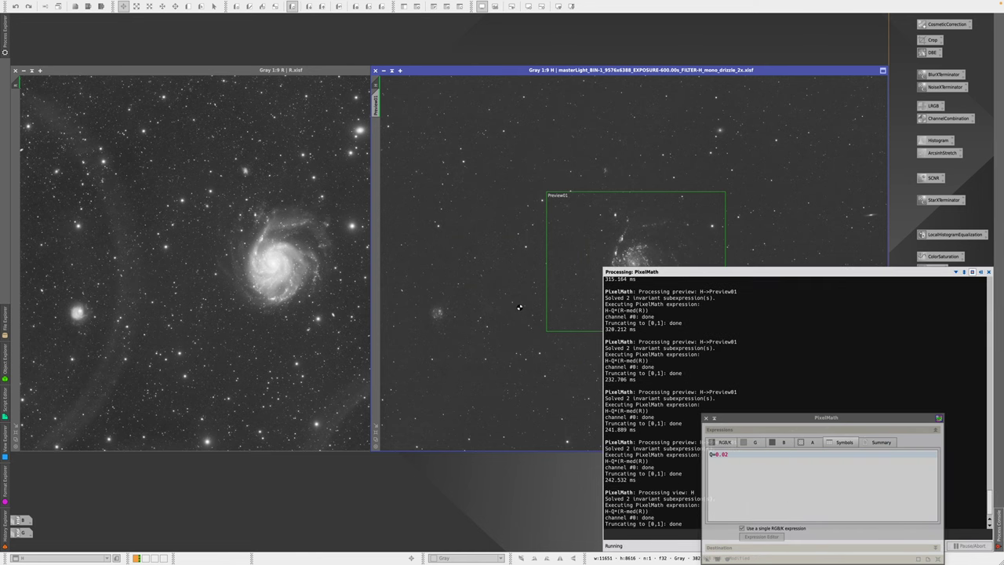
click(727, 420)
- Reset the PixelMath expression, move the dialog aside and minimize the R image window
click(858, 468)
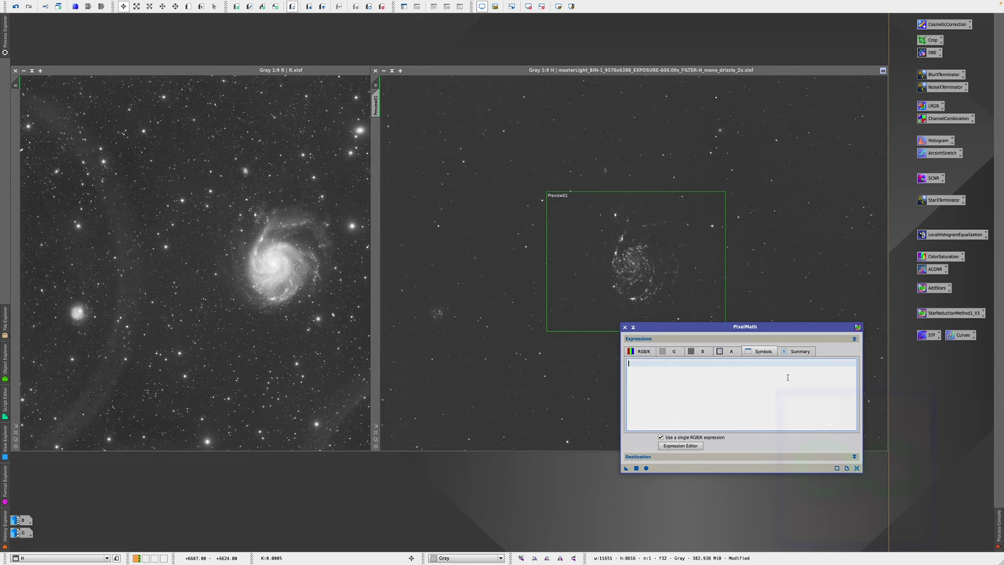
drag(757, 326, 848, 384)
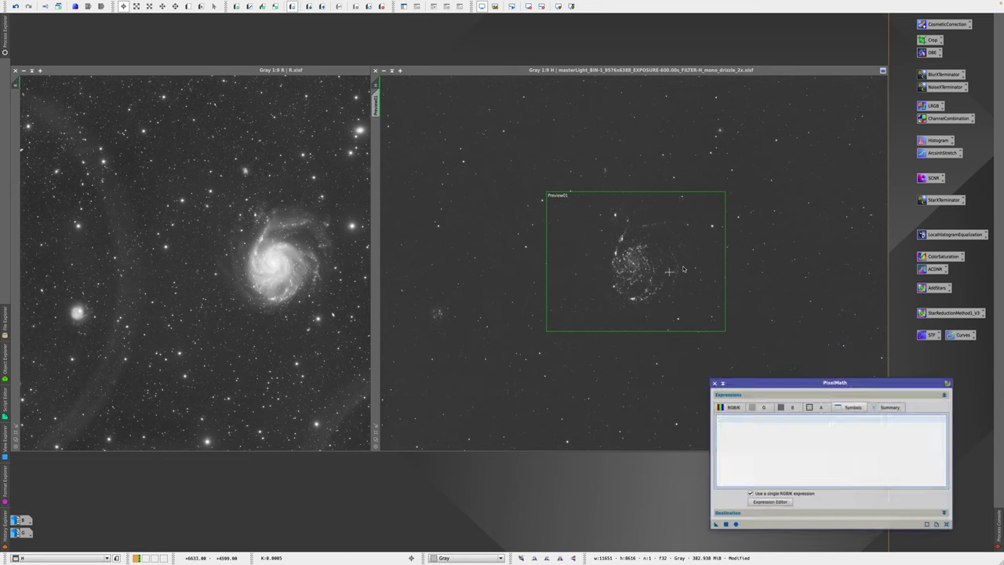
click(609, 208)
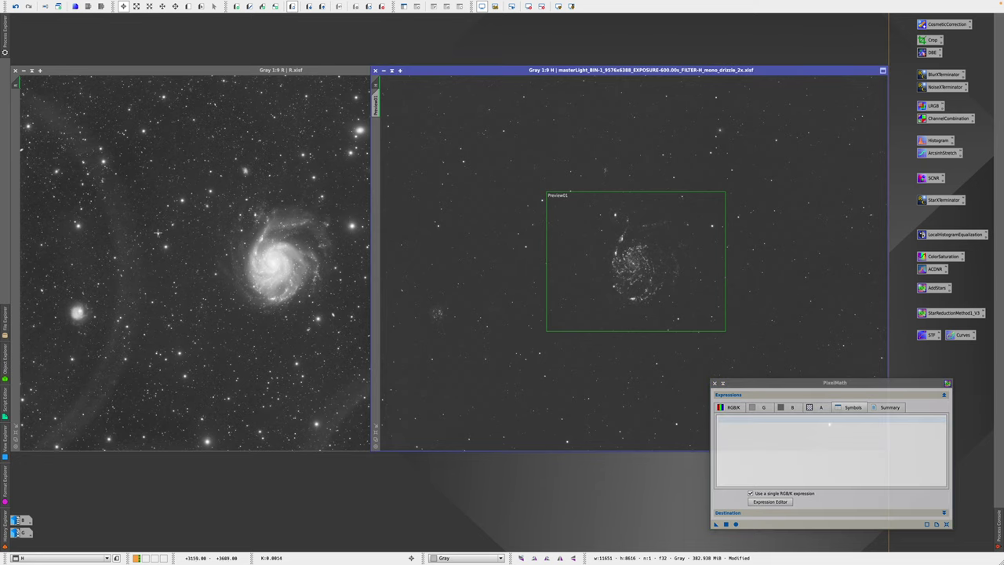
click(23, 71)
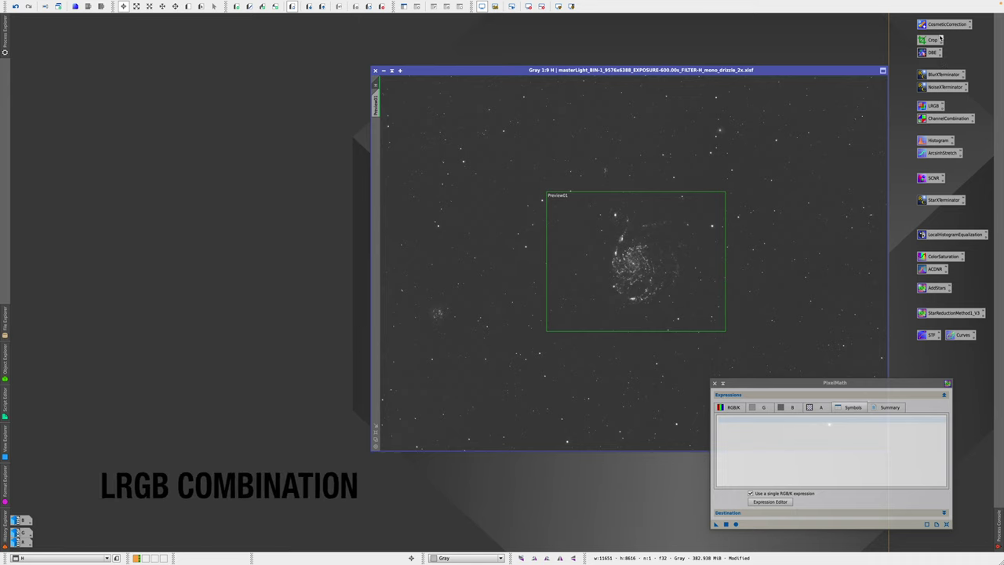
- In LRGBCombination, disable L, set channel sources R, G and B, and apply globally
double_click(936, 105)
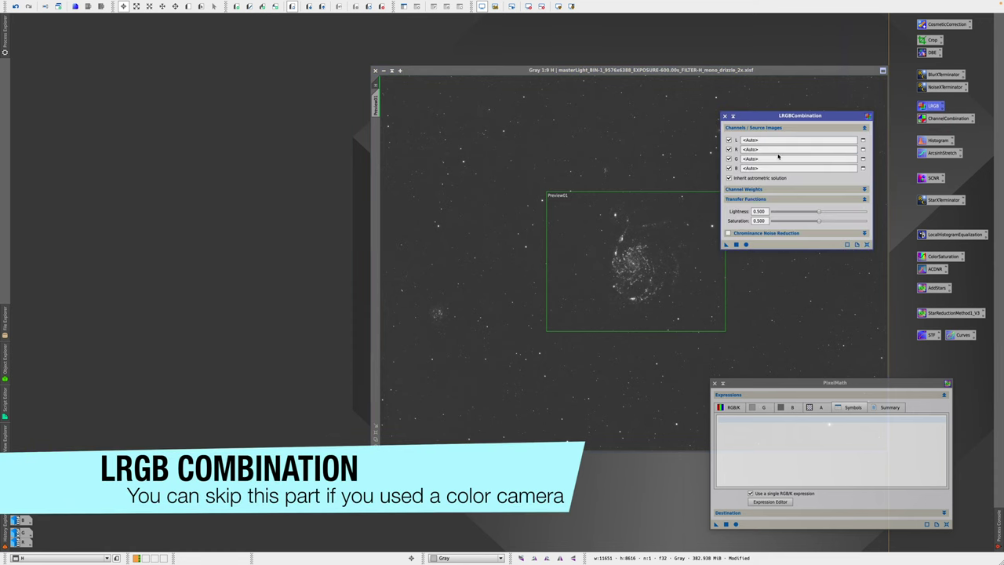
click(729, 140)
click(751, 150)
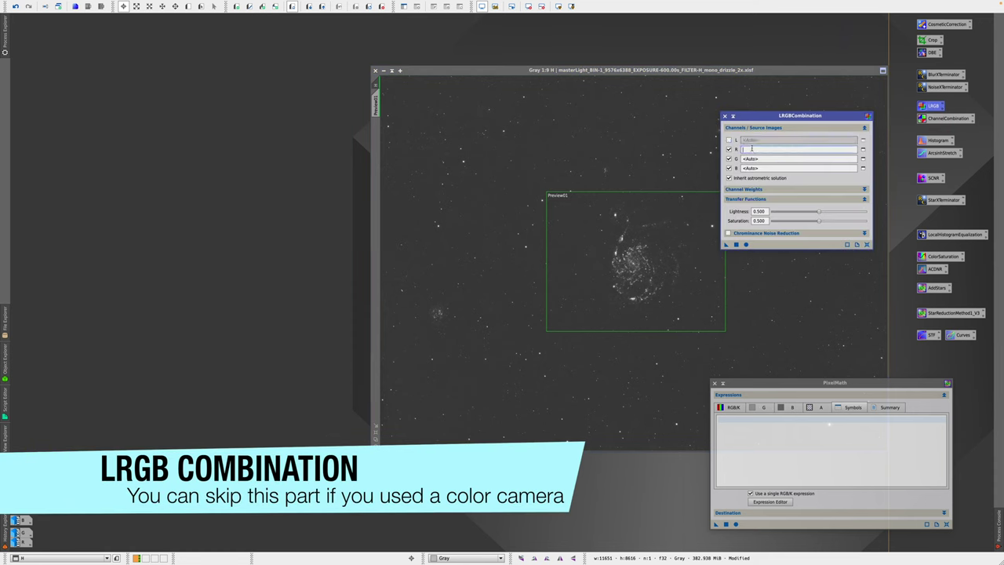
text(R)
key(Tab)
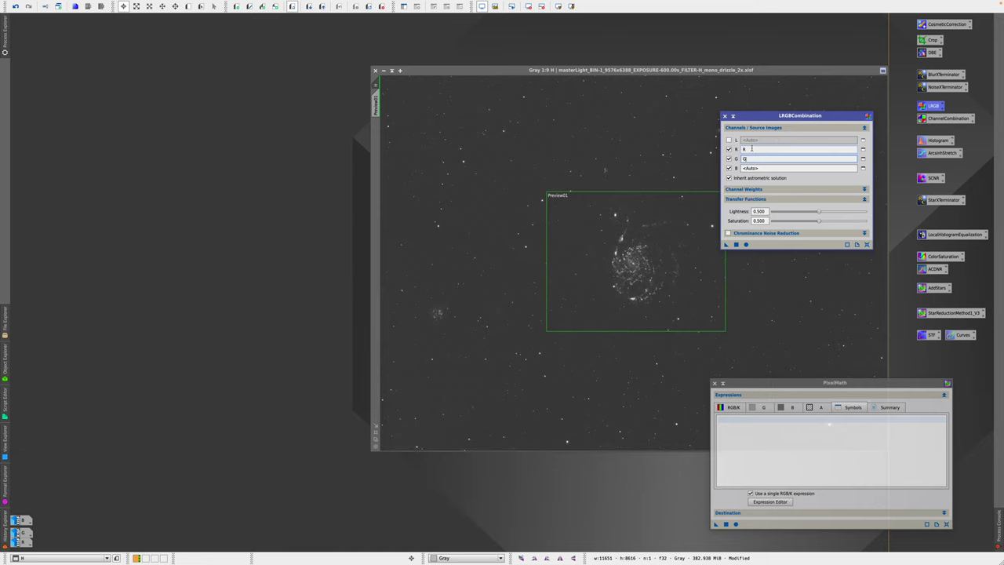
text(G)
key(Tab)
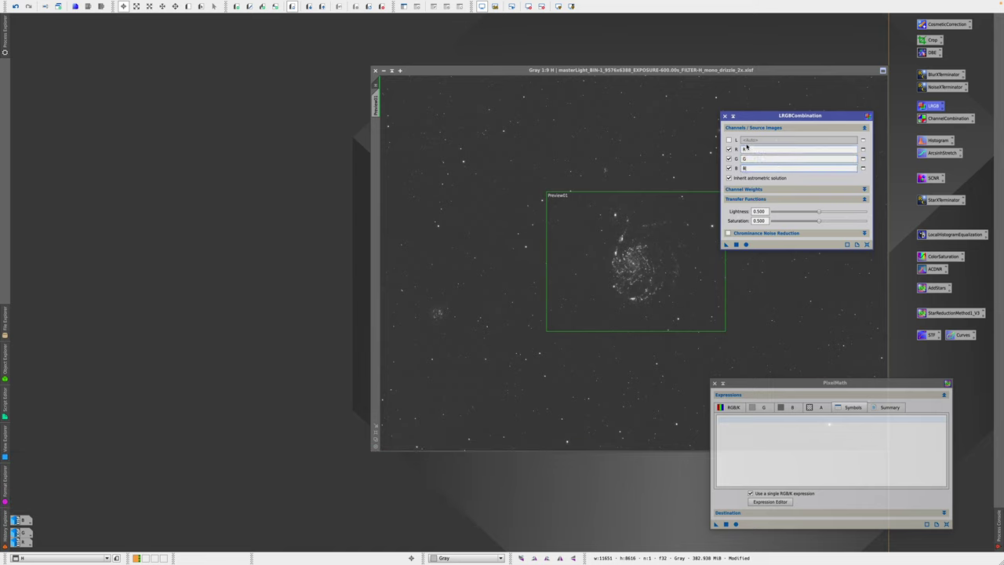
click(747, 247)
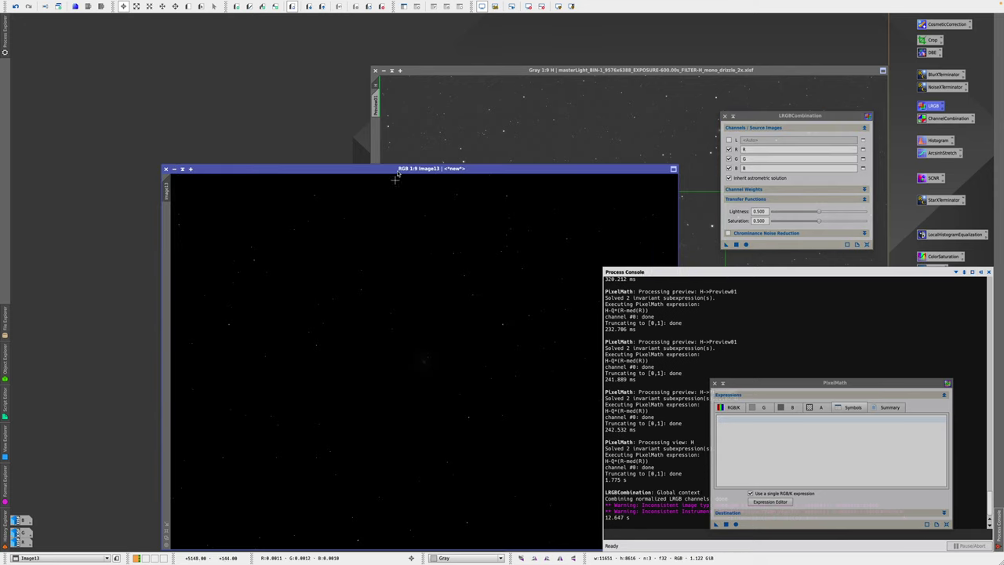
- Move Image13 to the top left, close LRGBCombination and minimize the H image
drag(397, 173, 247, 19)
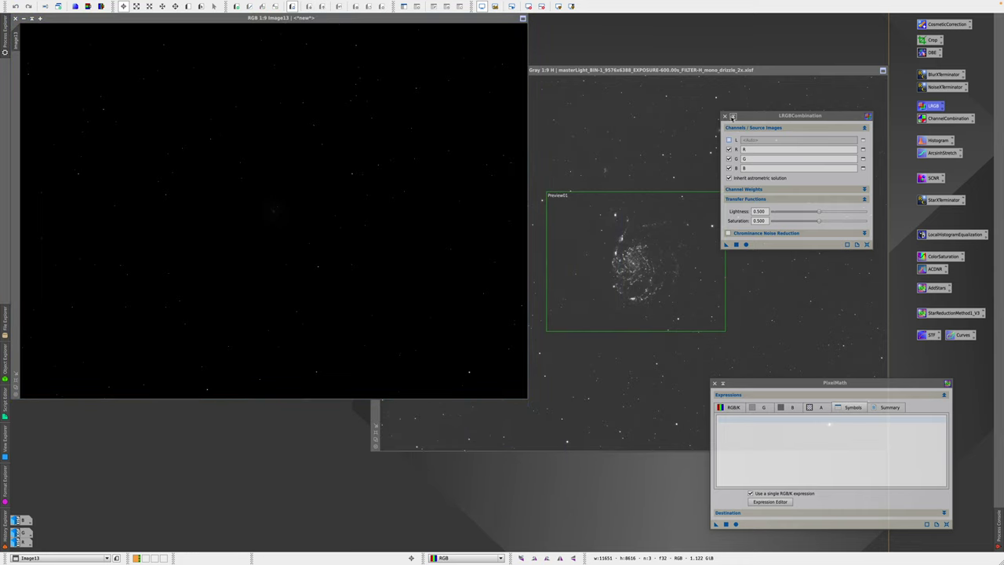
click(732, 116)
click(691, 70)
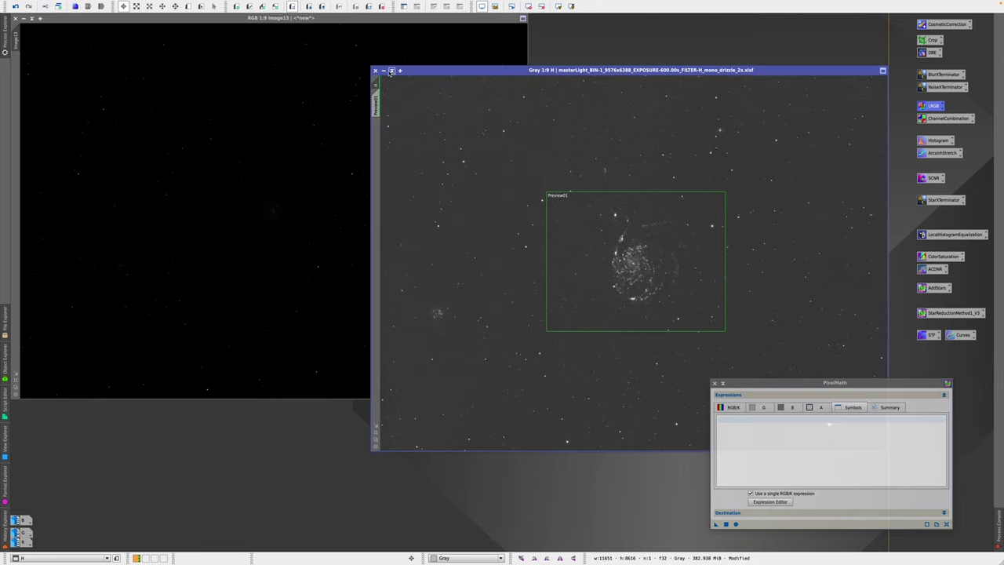
click(392, 71)
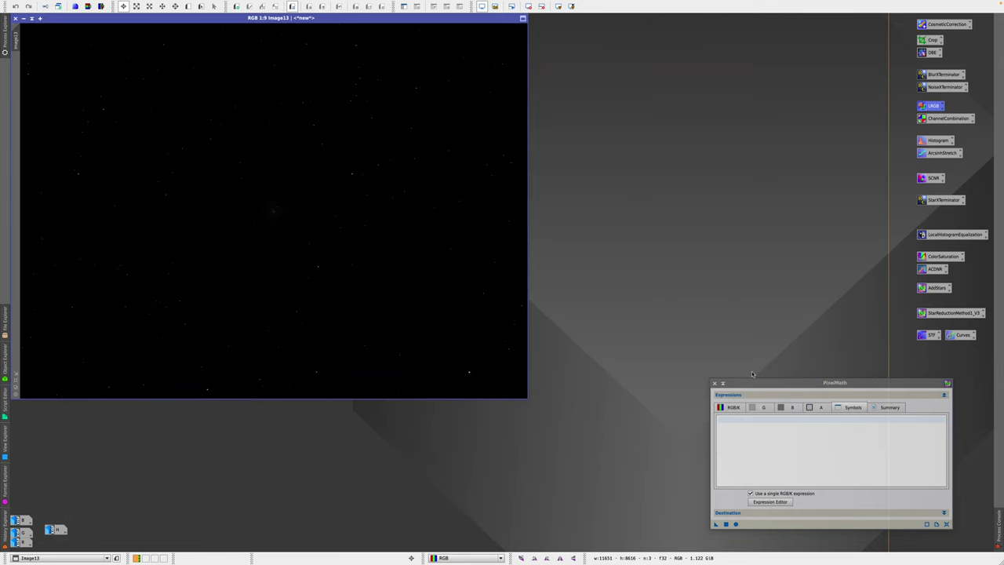
- Auto-stretch Image13 with the screen stretch and zoom to fit the whole galaxy field
double_click(928, 336)
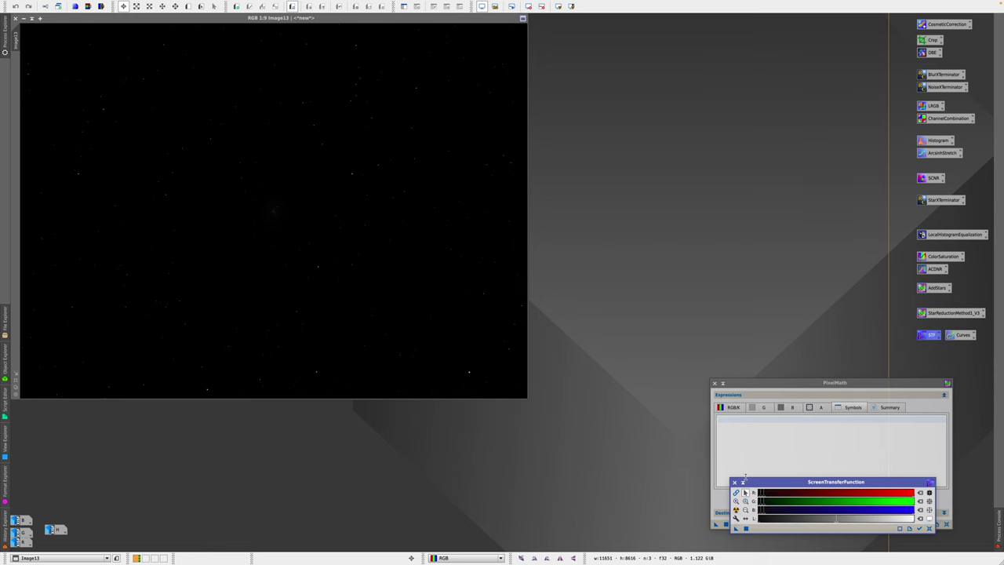
click(736, 510)
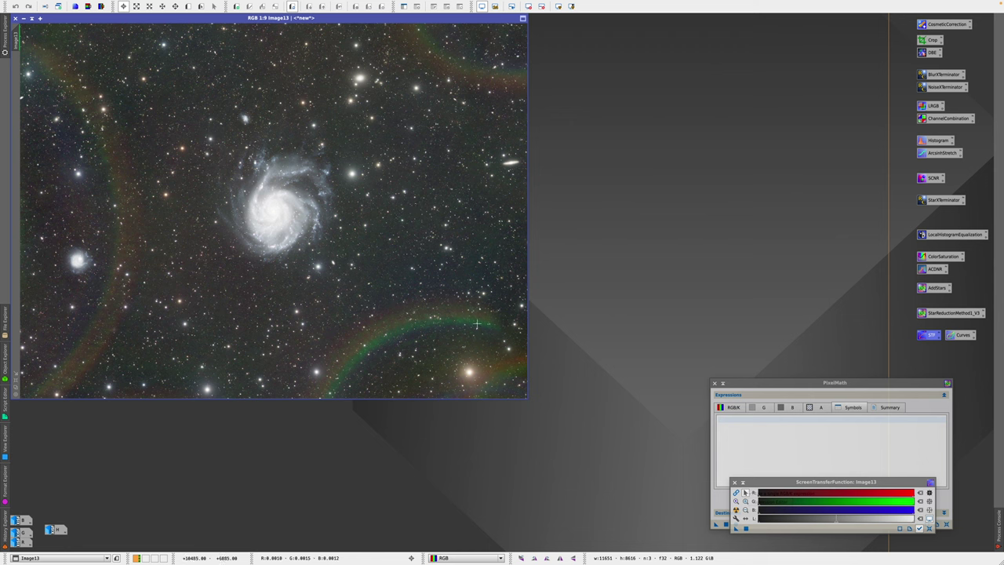
scroll(272, 200, up, 4)
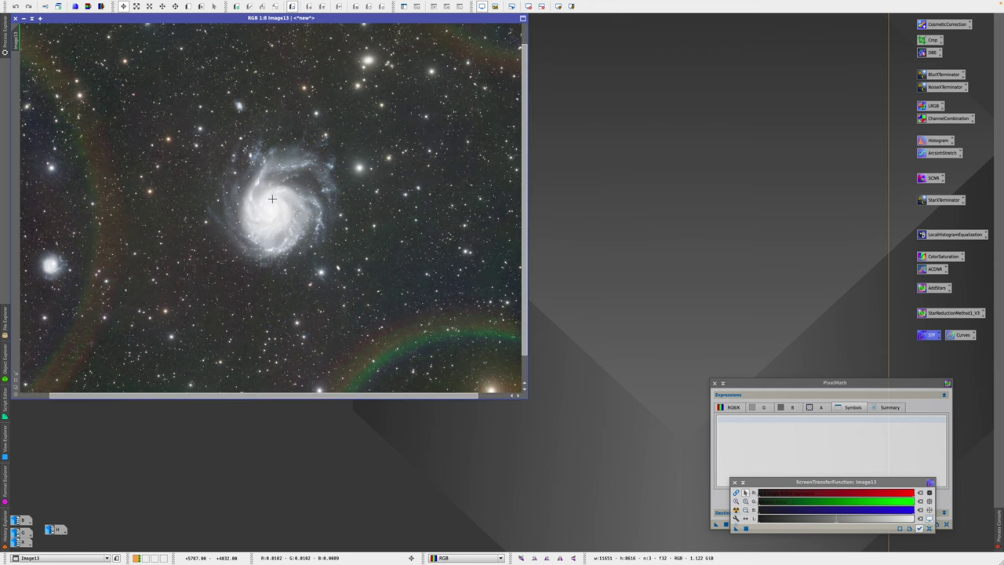
scroll(272, 199, up, 1)
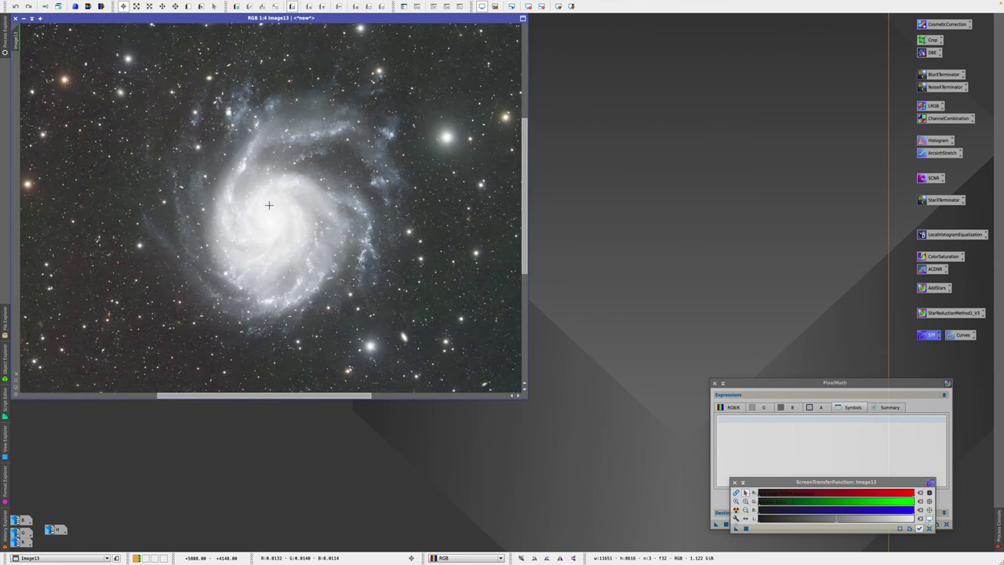
scroll(269, 205, up, 1)
scroll(245, 185, down, 3)
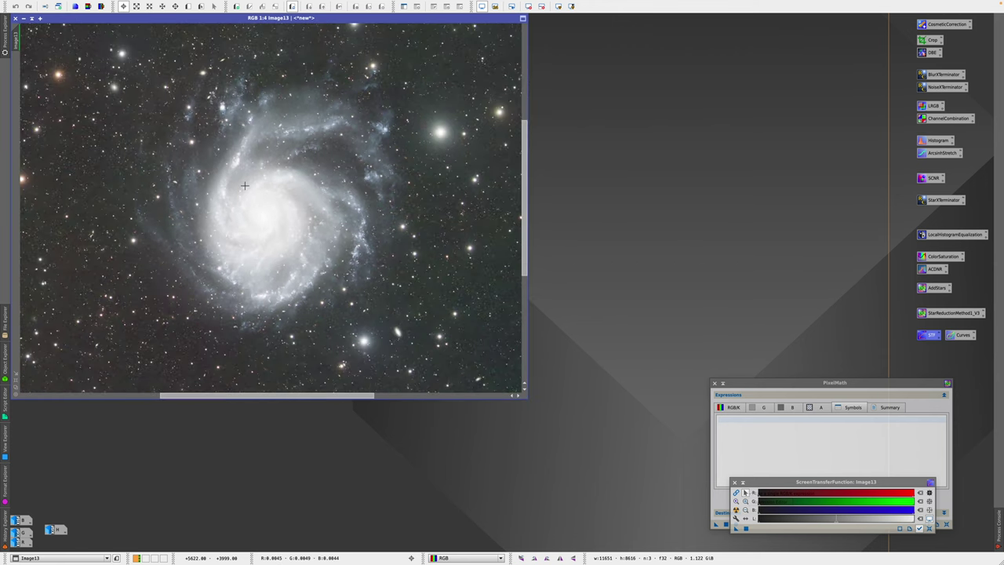
scroll(245, 185, down, 1)
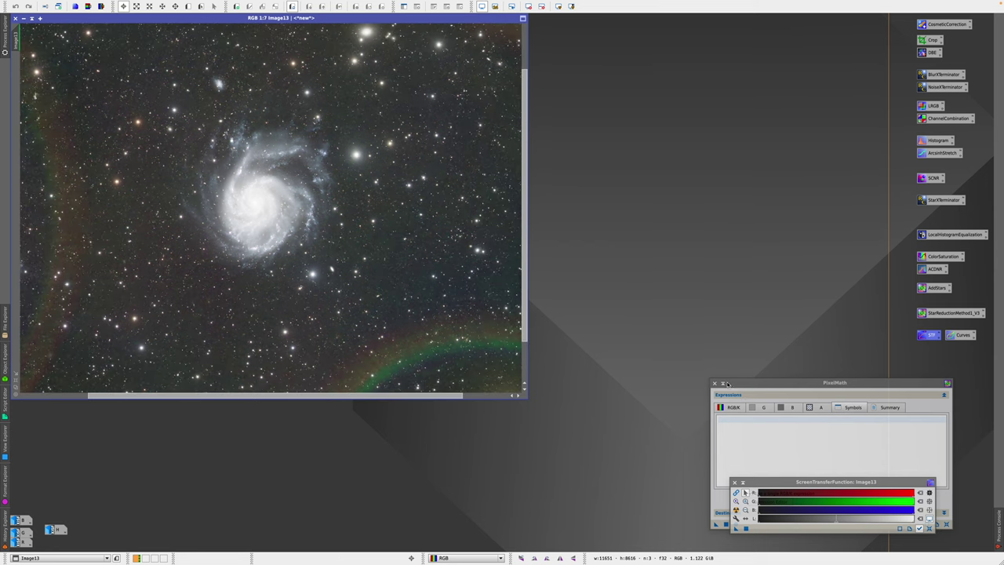
scroll(269, 288, down, 1)
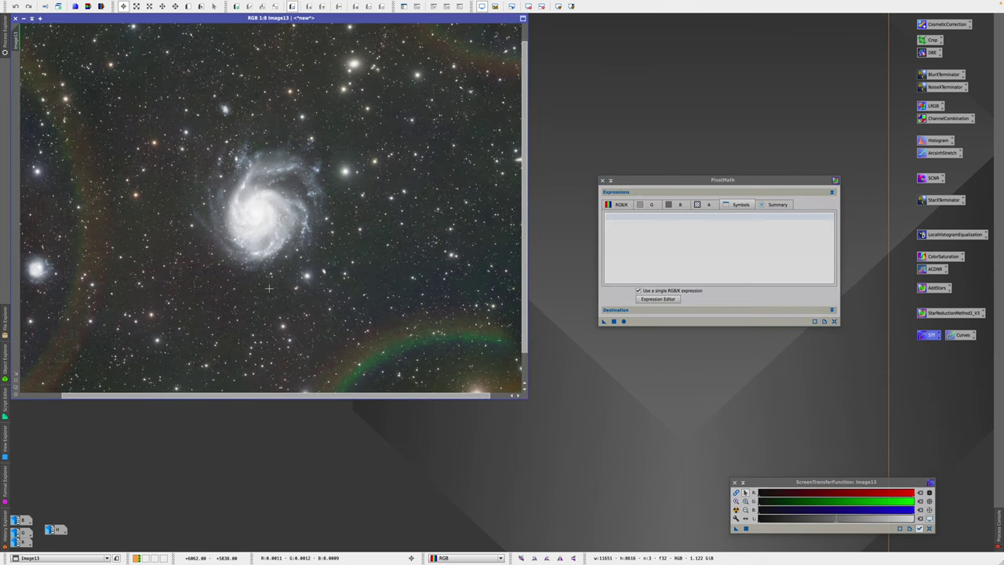
scroll(229, 202, down, 1)
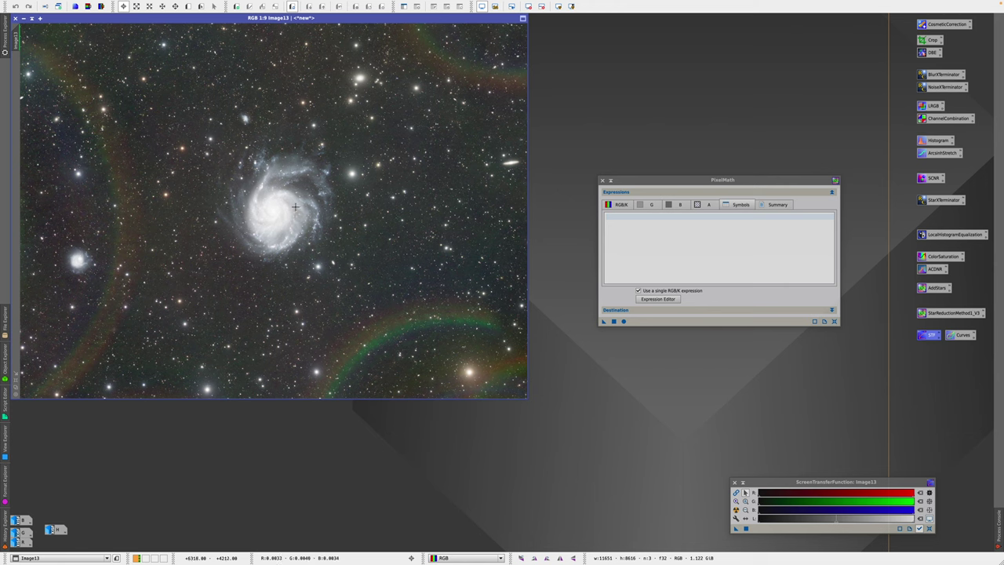
- Switch to separate per-channel expressions and paste the H-alpha blend expression into the red channel
click(649, 291)
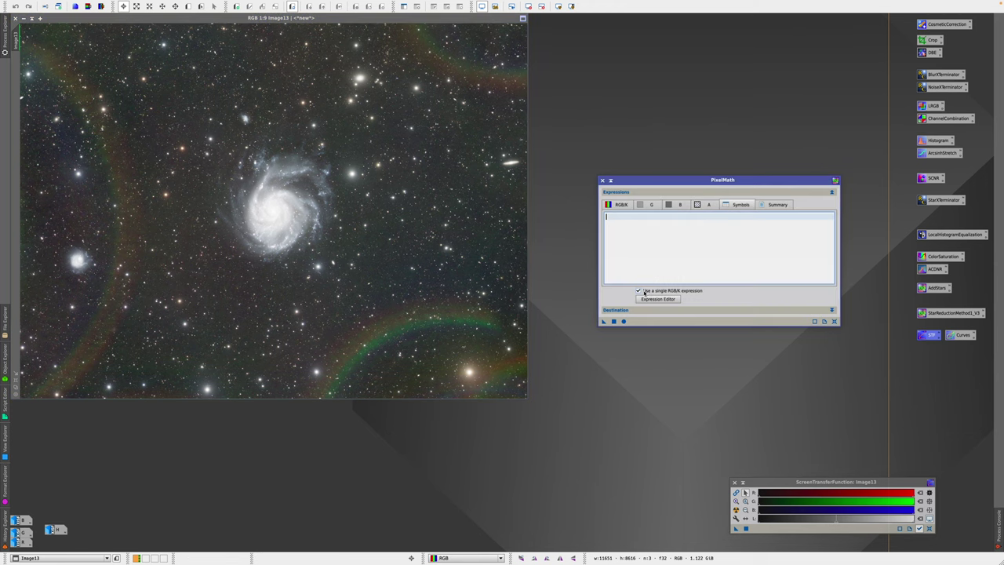
click(639, 291)
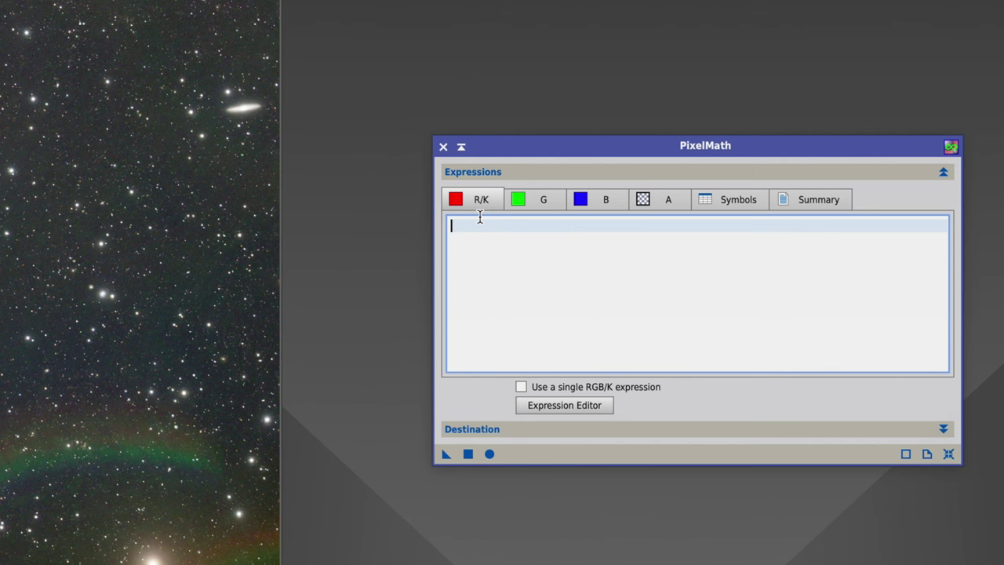
text($T+B*(H-med(H)))
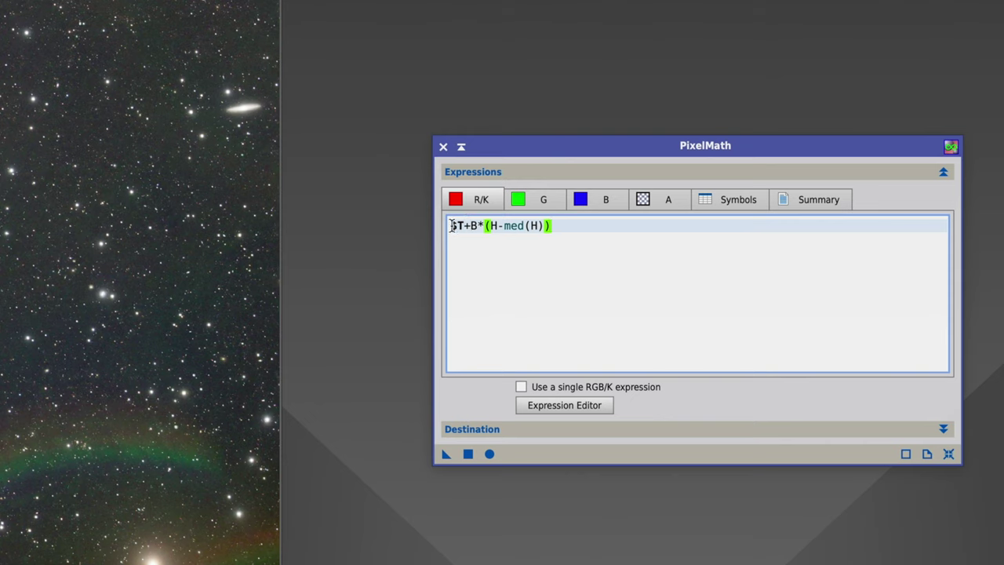
drag(452, 226, 543, 226)
key(ctrl+c)
click(560, 226)
mouse_move(451, 226)
mouse_down()
mouse_move(547, 226)
mouse_move(457, 225)
mouse_up()
click(537, 205)
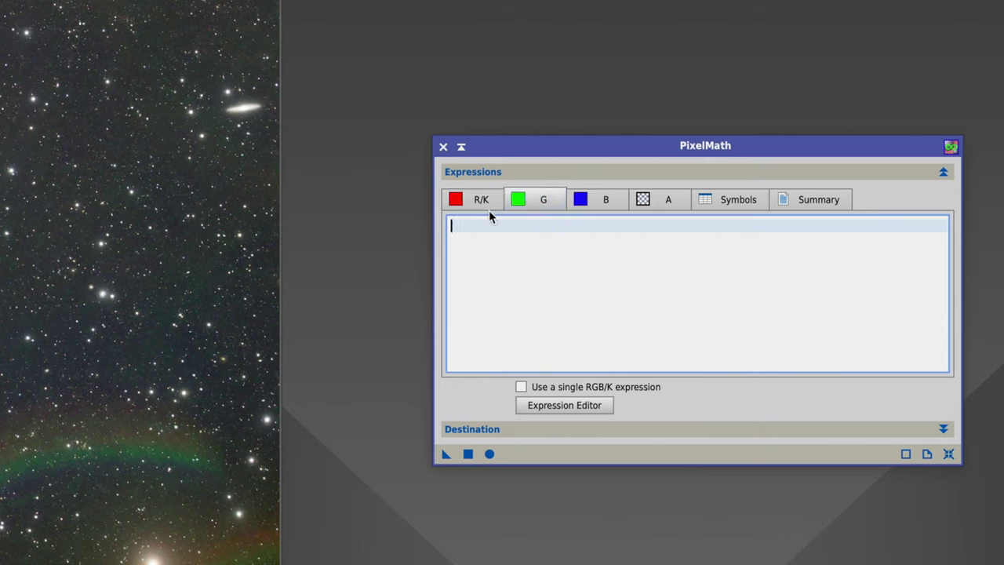
key(ctrl+v)
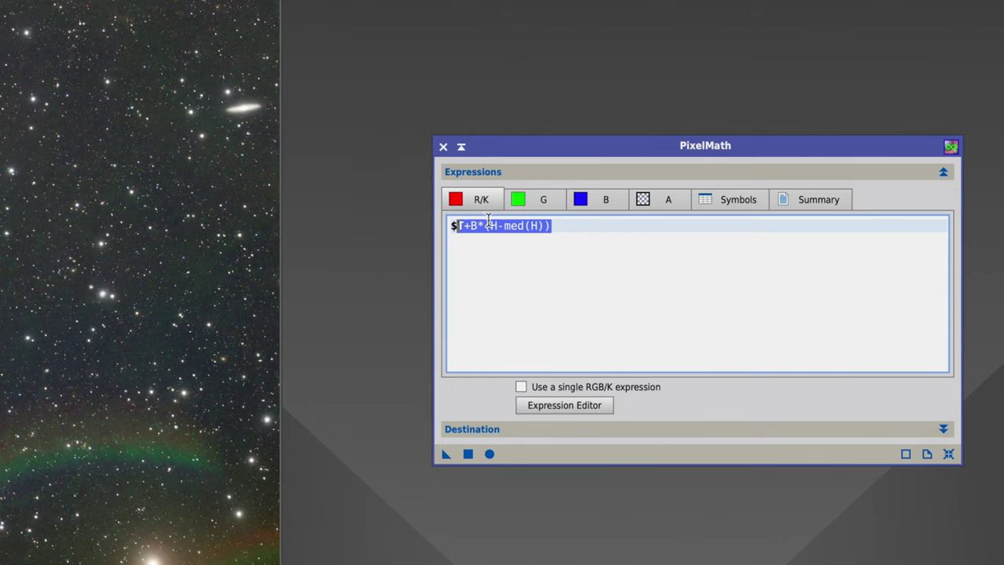
click(477, 205)
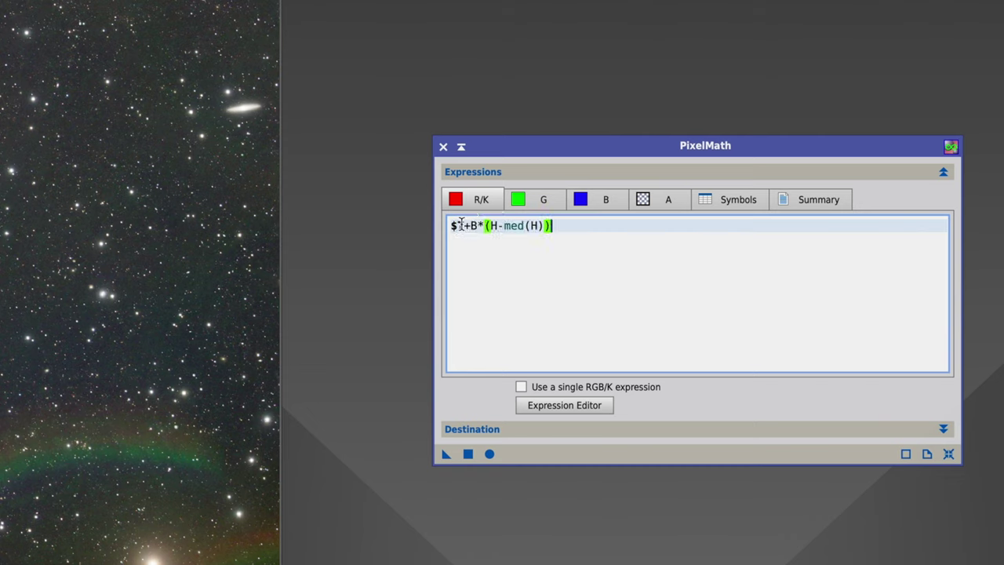
drag(453, 226, 536, 229)
- Set the green expression to $T and paste the 0.2-weighted H-alpha expression into blue
click(539, 202)
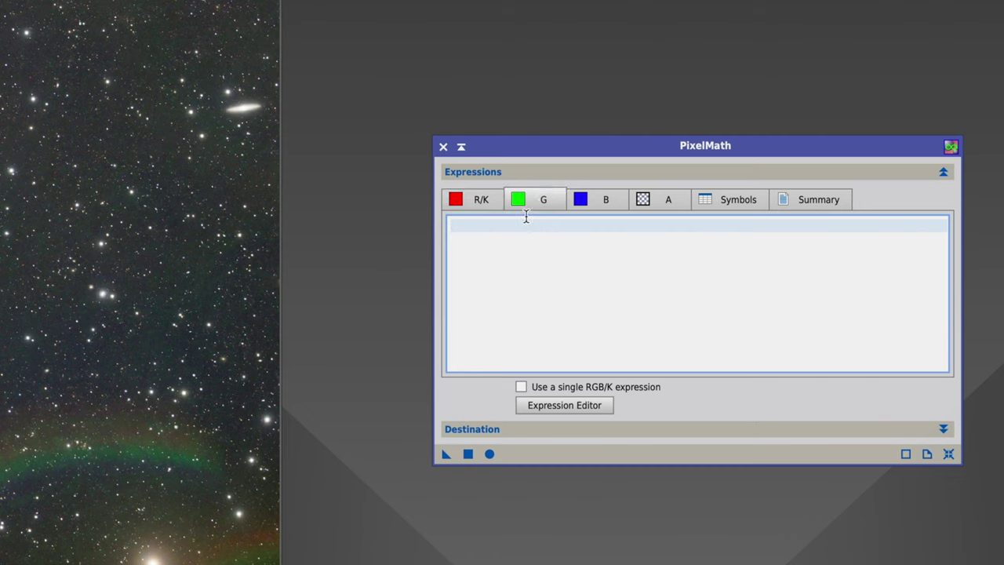
text($T)
click(601, 202)
click(536, 202)
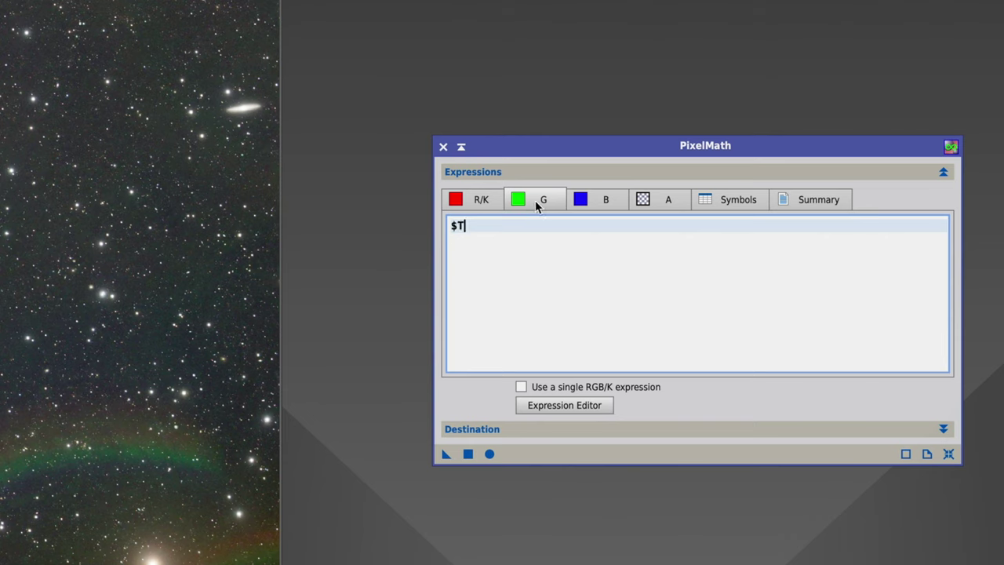
click(580, 201)
click(475, 201)
click(582, 204)
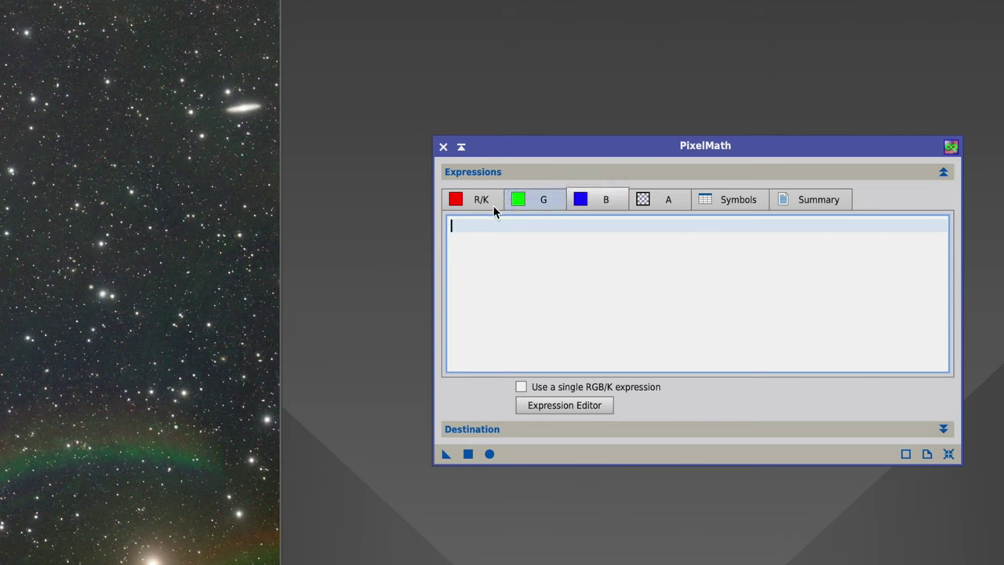
click(498, 206)
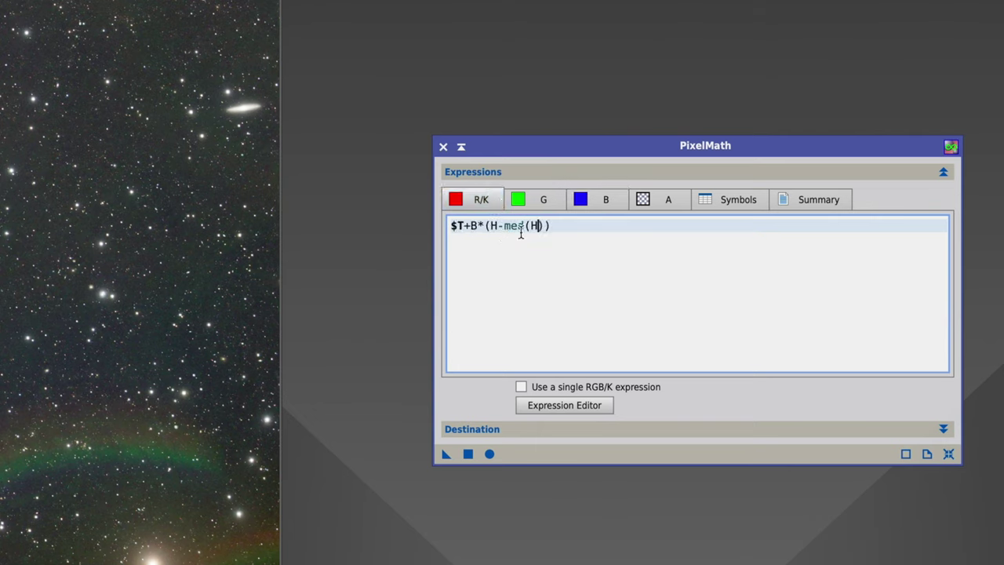
click(599, 197)
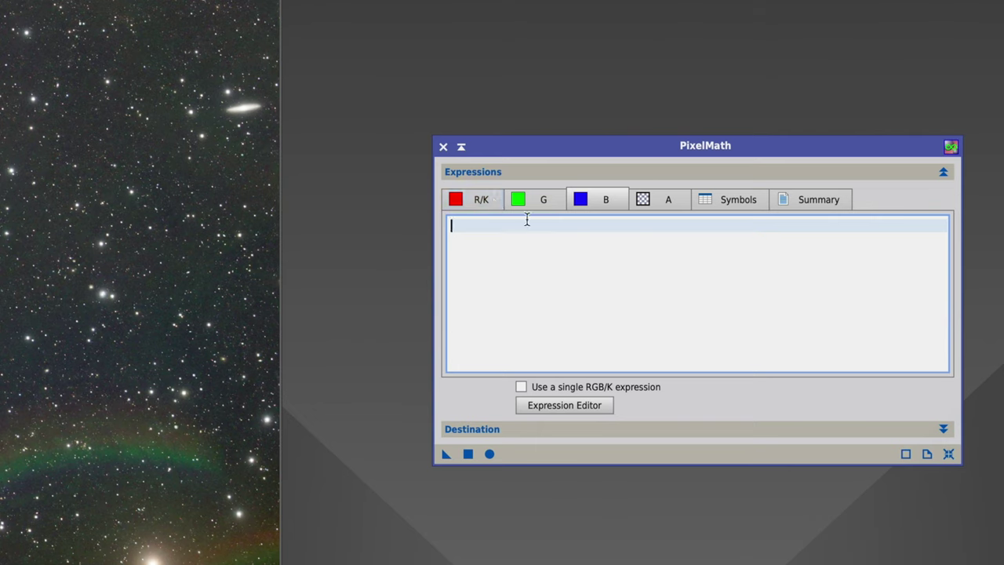
text($T+B*0.2*(H-med(H)))
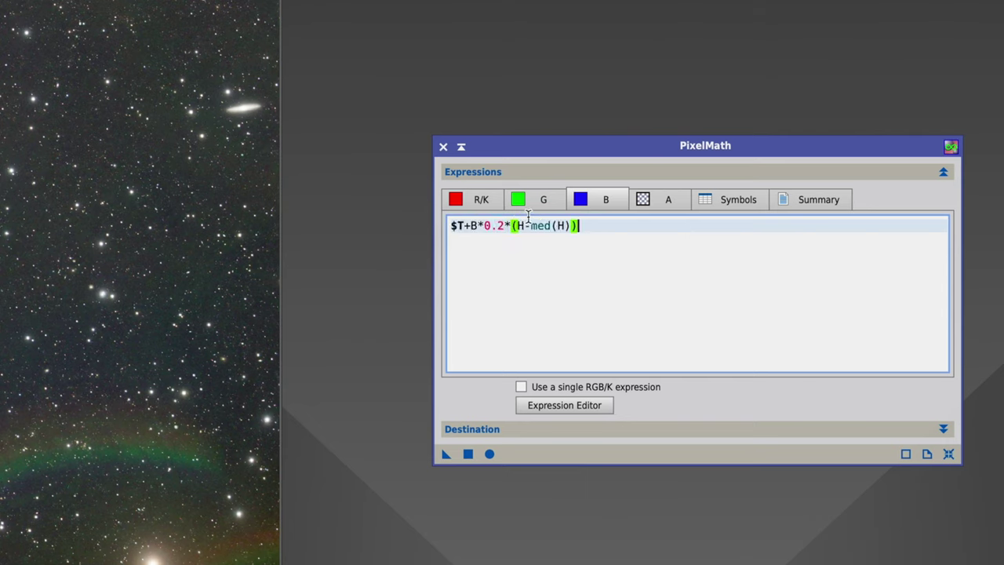
click(497, 206)
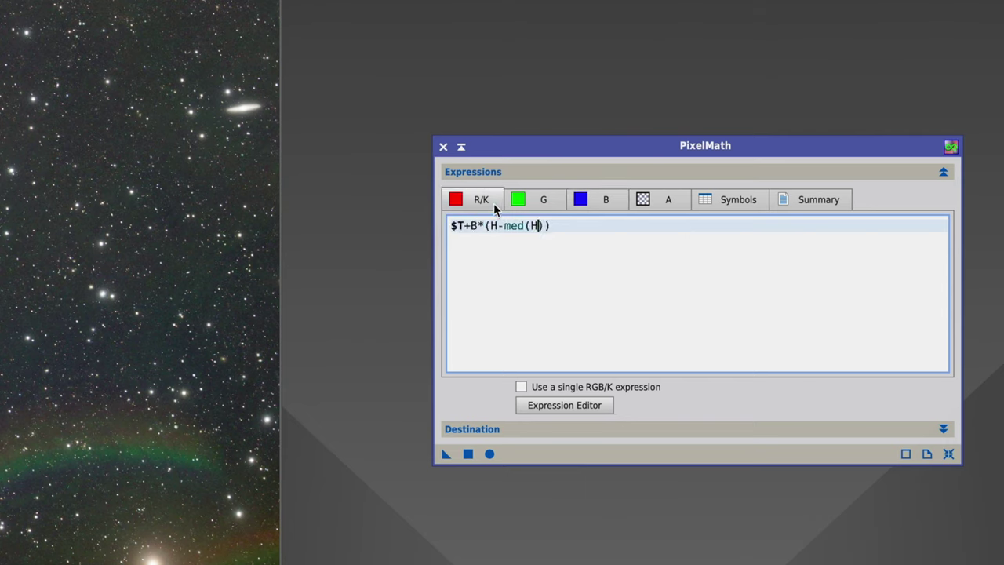
click(617, 204)
- Define the symbol B=2 and review the red, green and blue expressions
click(733, 201)
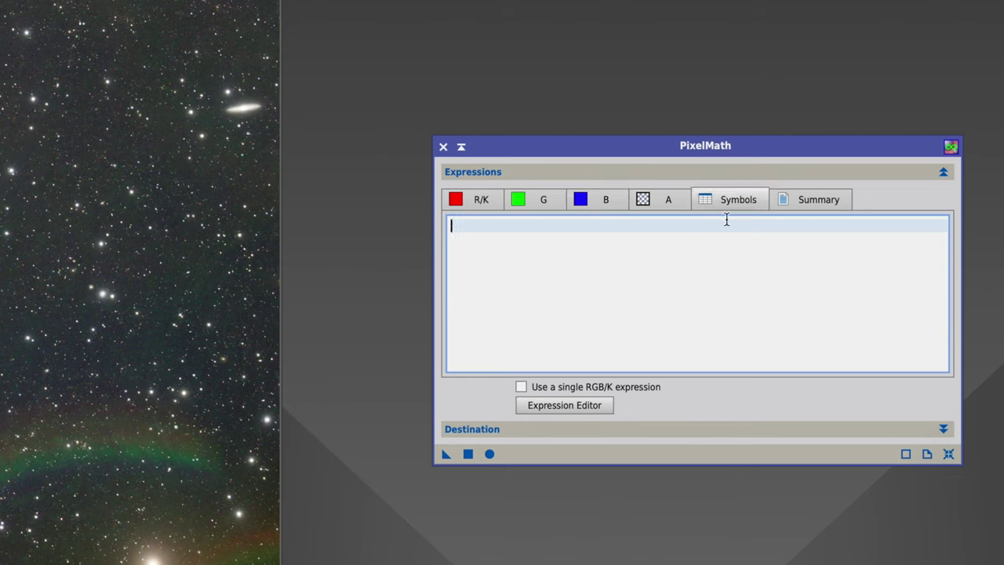
text(B=2)
click(491, 200)
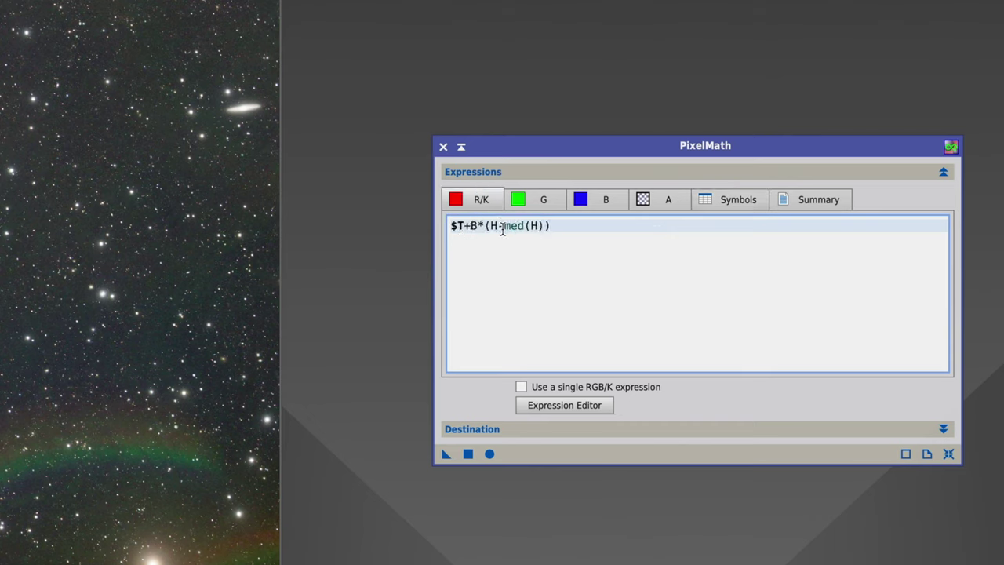
click(525, 206)
click(572, 201)
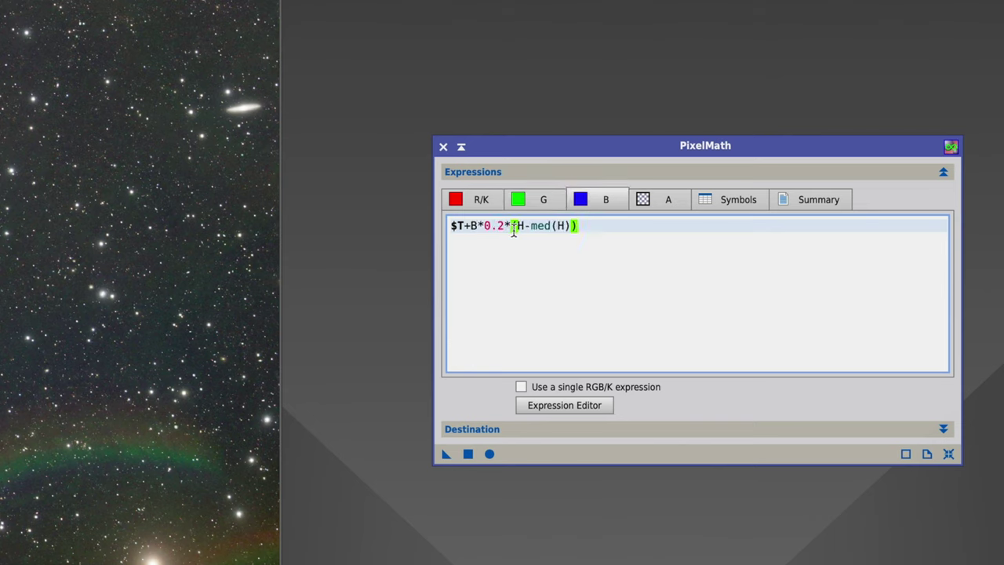
double_click(520, 225)
double_click(560, 225)
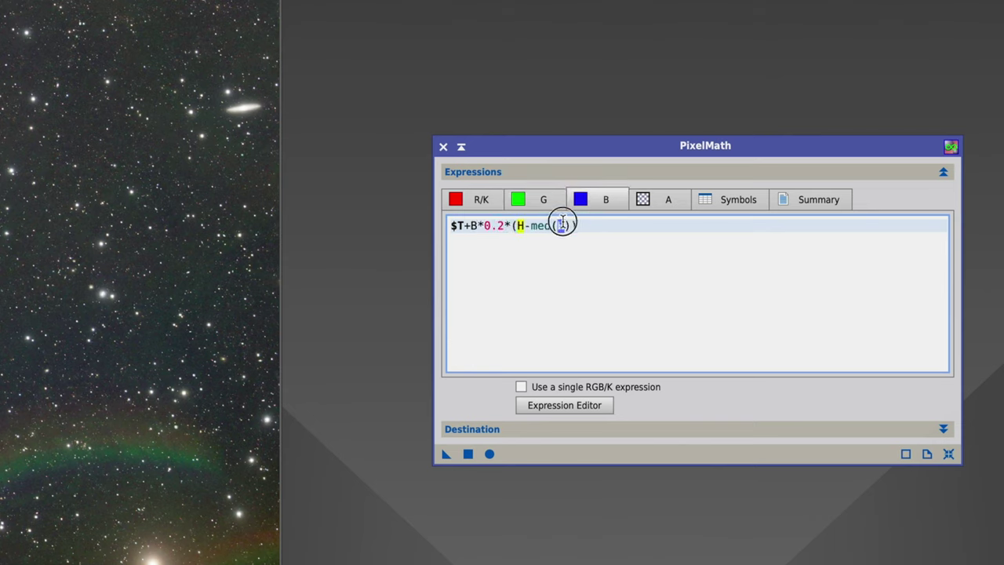
click(476, 226)
click(502, 226)
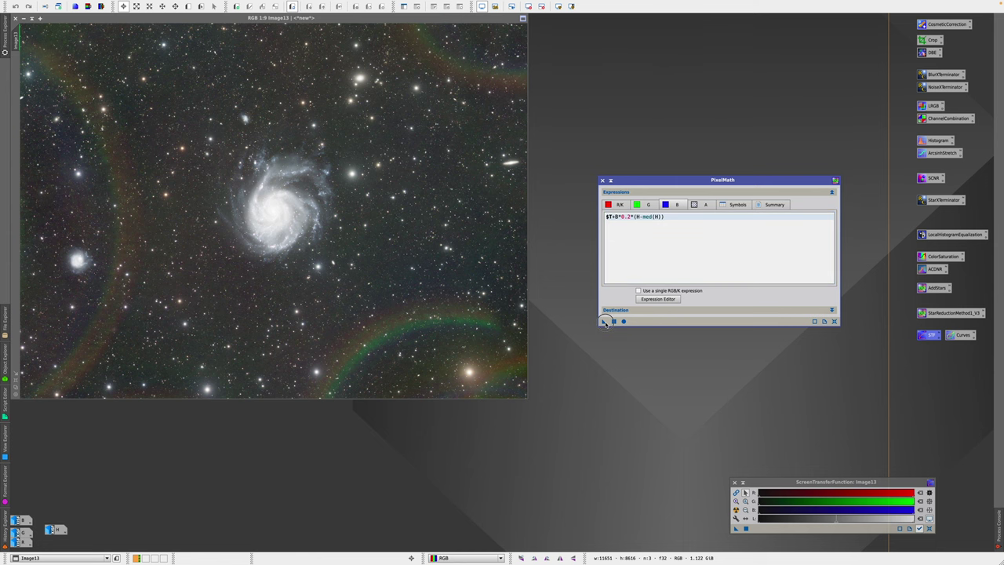
- Outline a Preview01 region around the galaxy and apply the PixelMath blend to it
click(188, 6)
drag(170, 96, 390, 321)
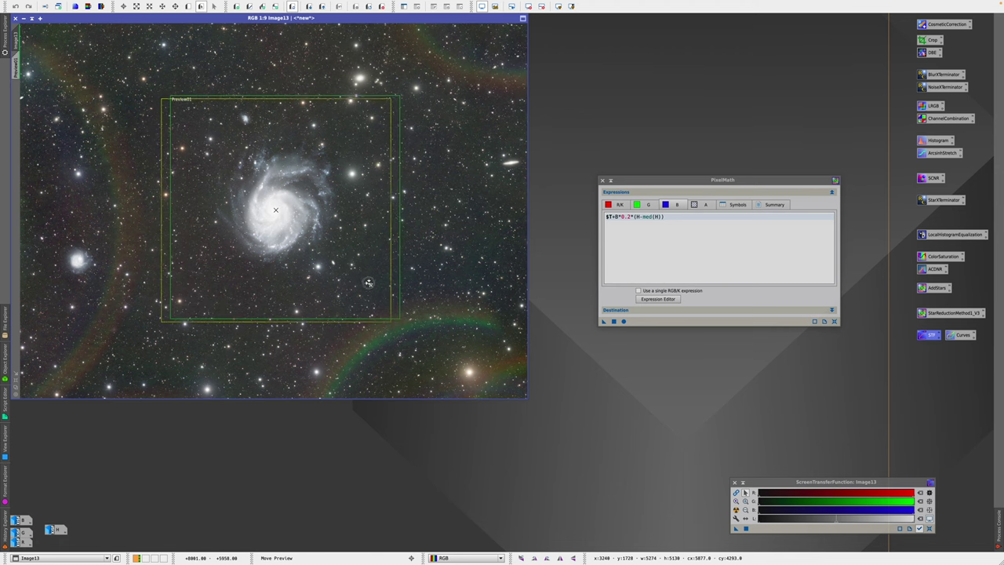
click(16, 70)
scroll(381, 293, down, 3)
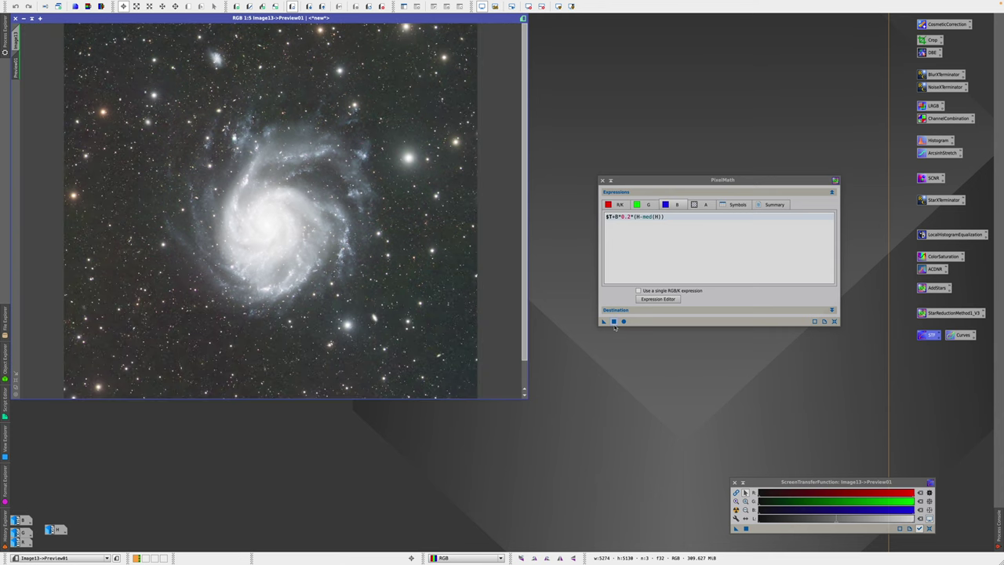
drag(604, 322, 235, 230)
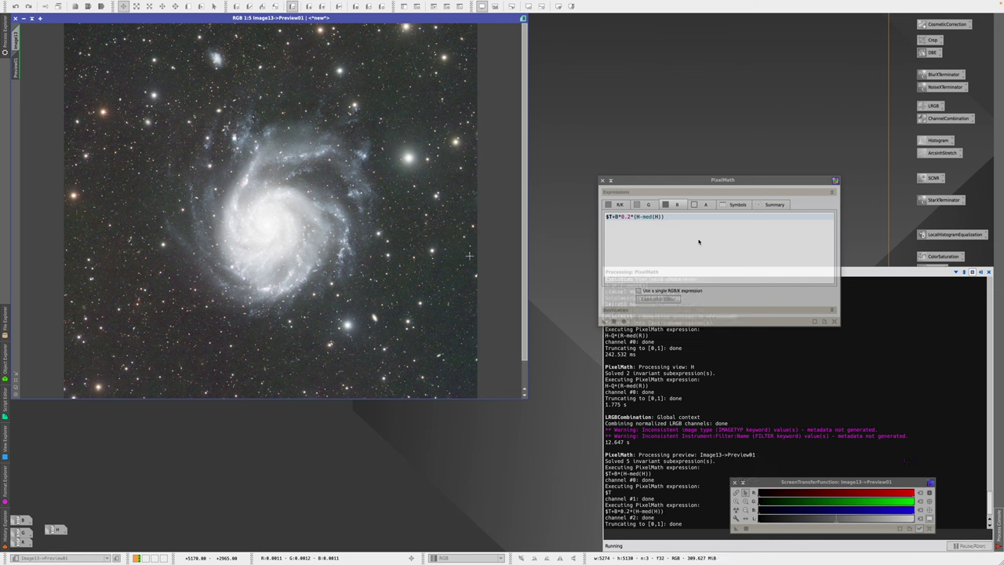
- Undo and redo the PixelMath blend on the preview to compare before and after
right_click(275, 226)
right_click(286, 234)
click(296, 239)
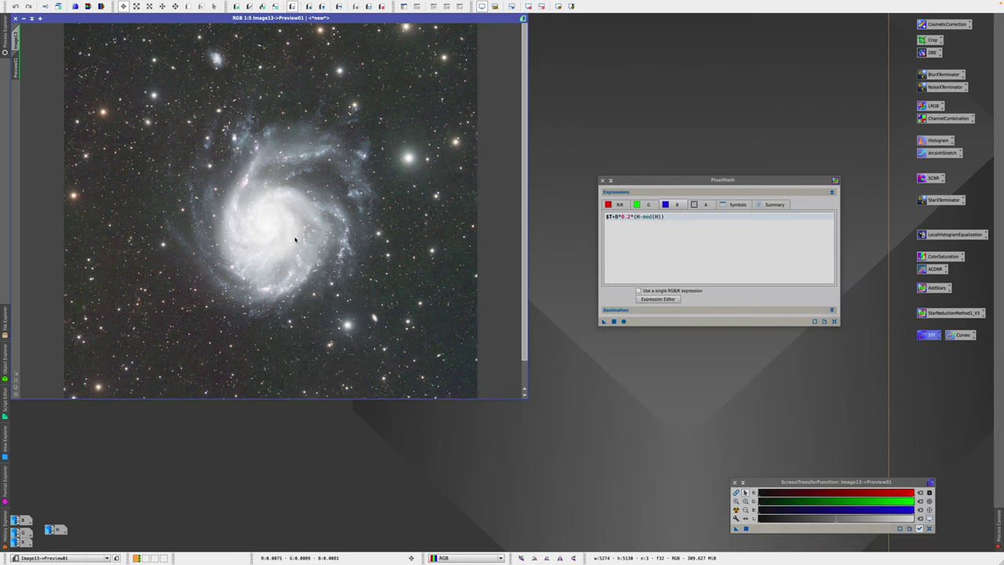
right_click(320, 233)
right_click(347, 215)
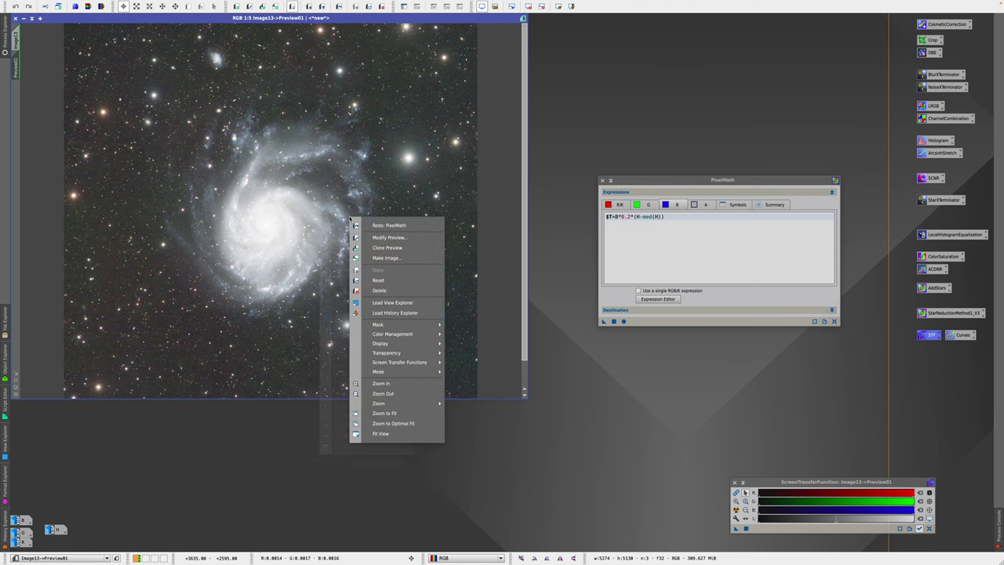
right_click(343, 204)
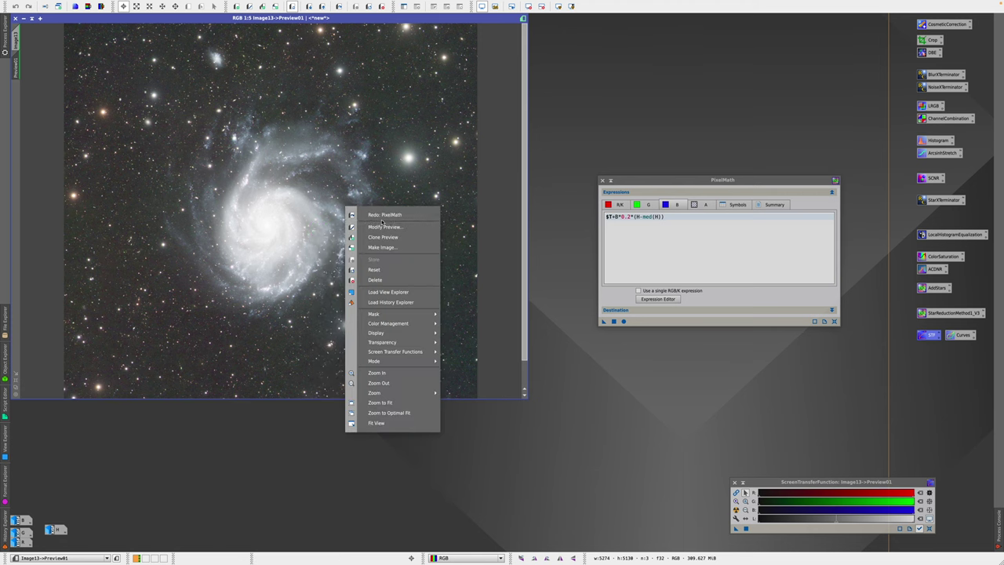
key(Escape)
scroll(220, 180, up, 2)
right_click(297, 195)
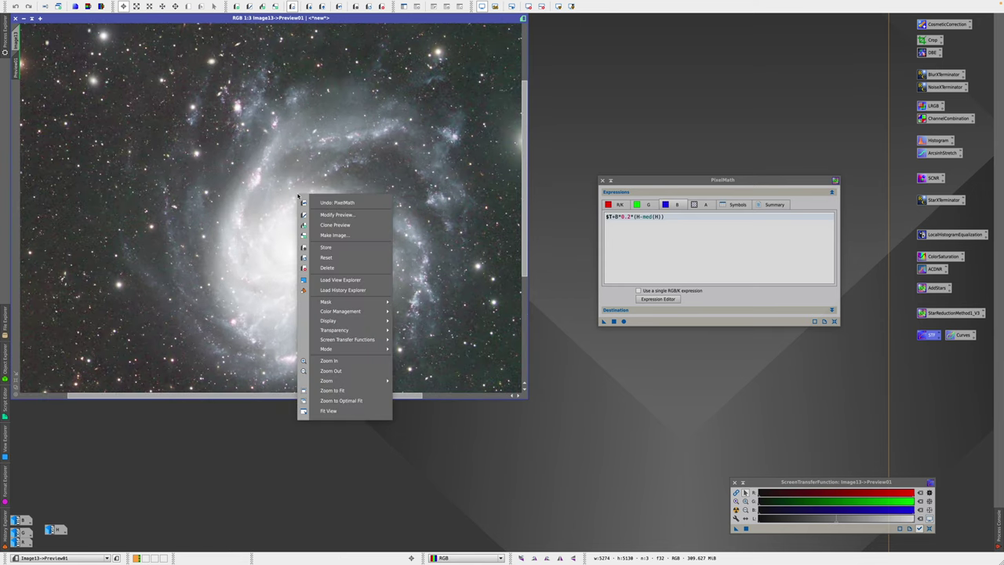
click(322, 204)
right_click(317, 196)
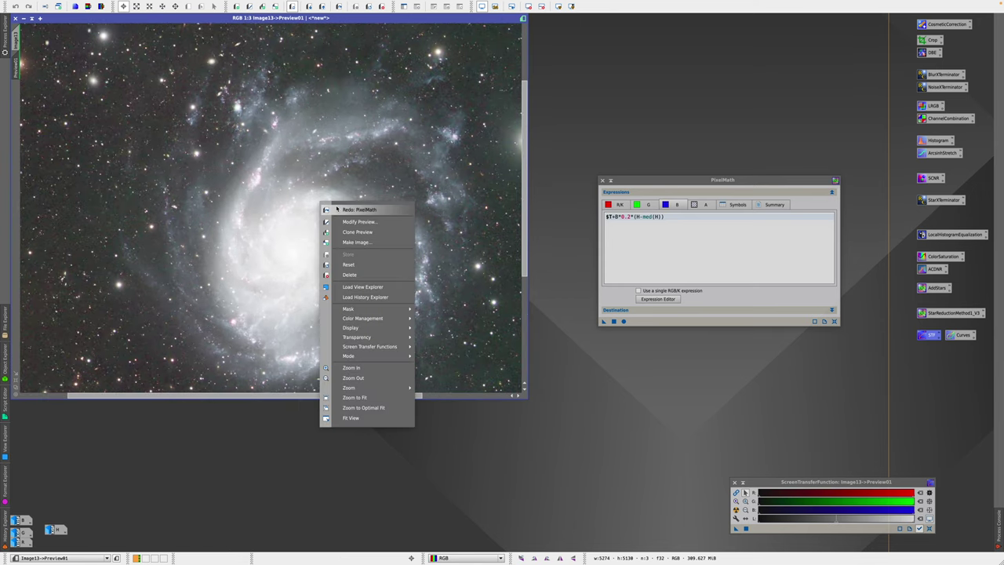
click(336, 204)
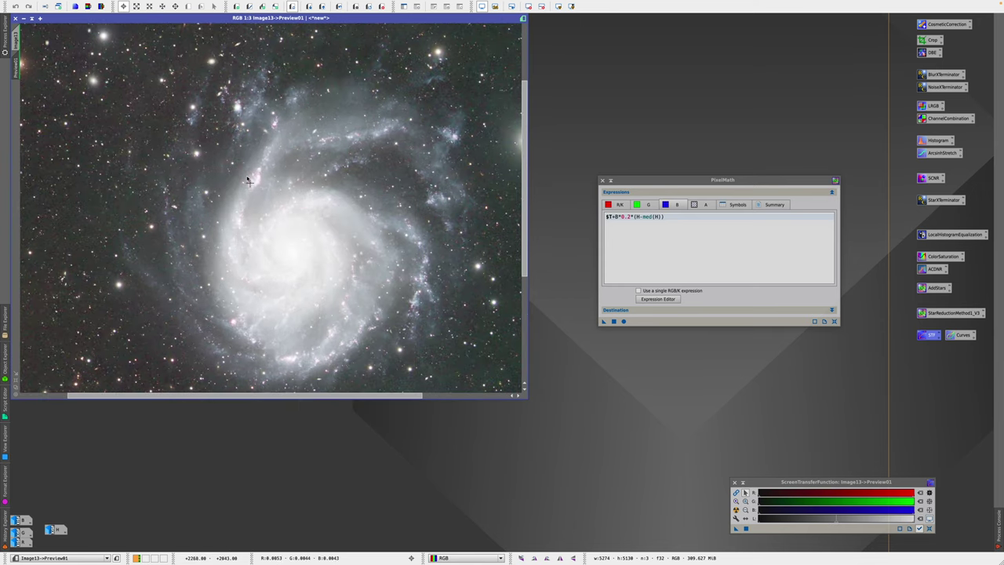
- Return to the full Image13 and extract its CIE L* lightness as a grayscale image
scroll(220, 202, down, 2)
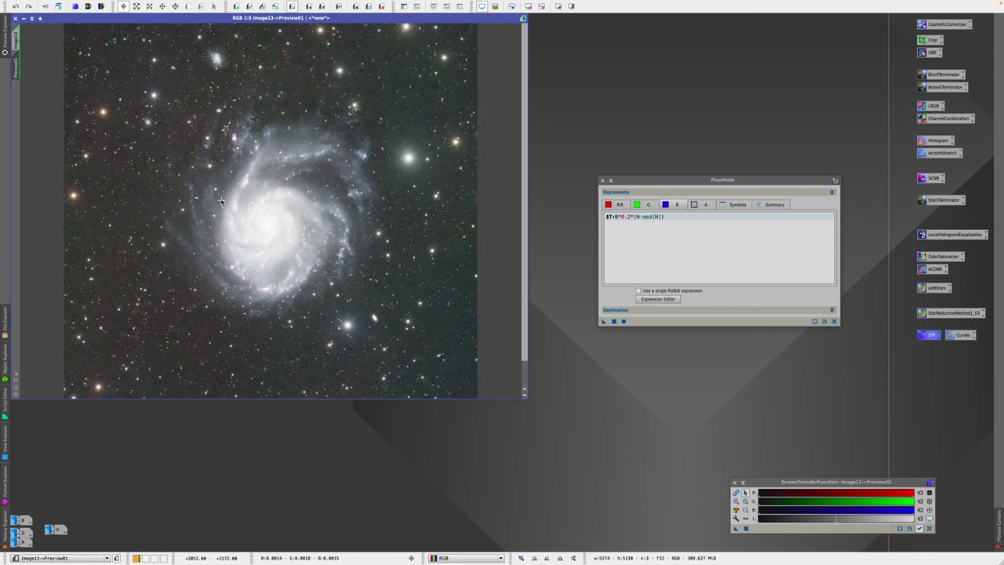
click(17, 41)
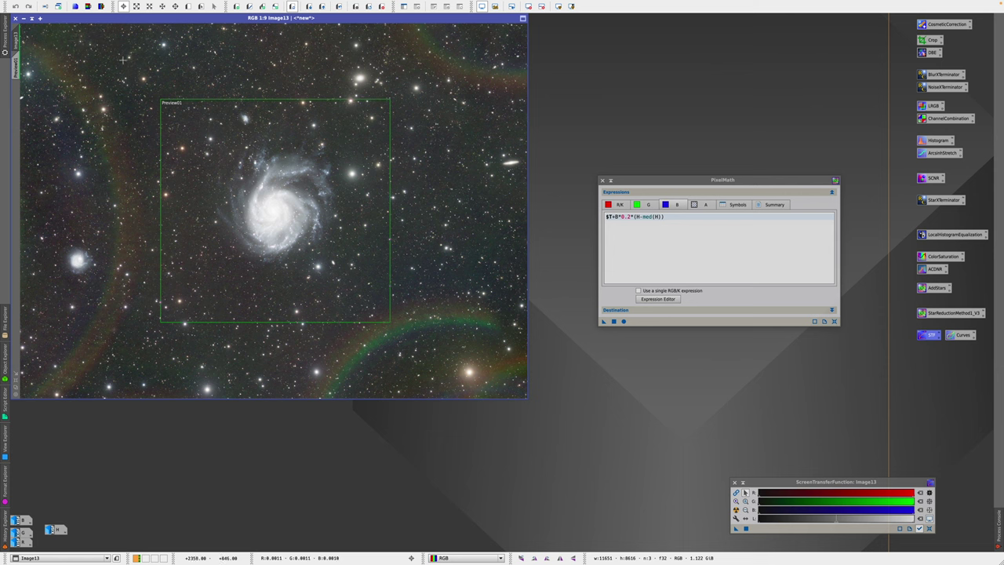
click(88, 6)
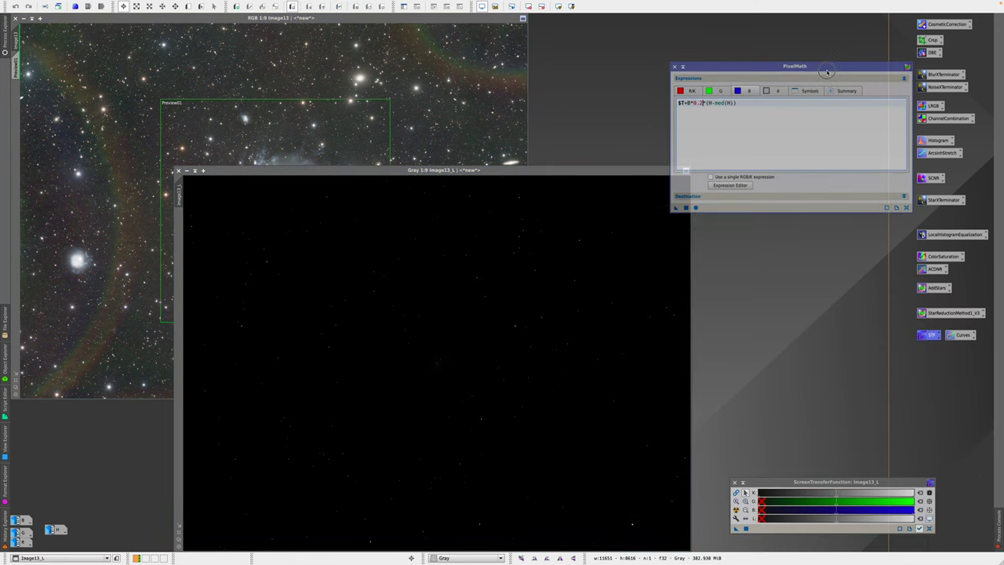
- Live-preview a HistogramTransformation stretch of Image13_L with the midtones lowered to brighten it
drag(827, 71, 835, 53)
drag(549, 172, 523, 119)
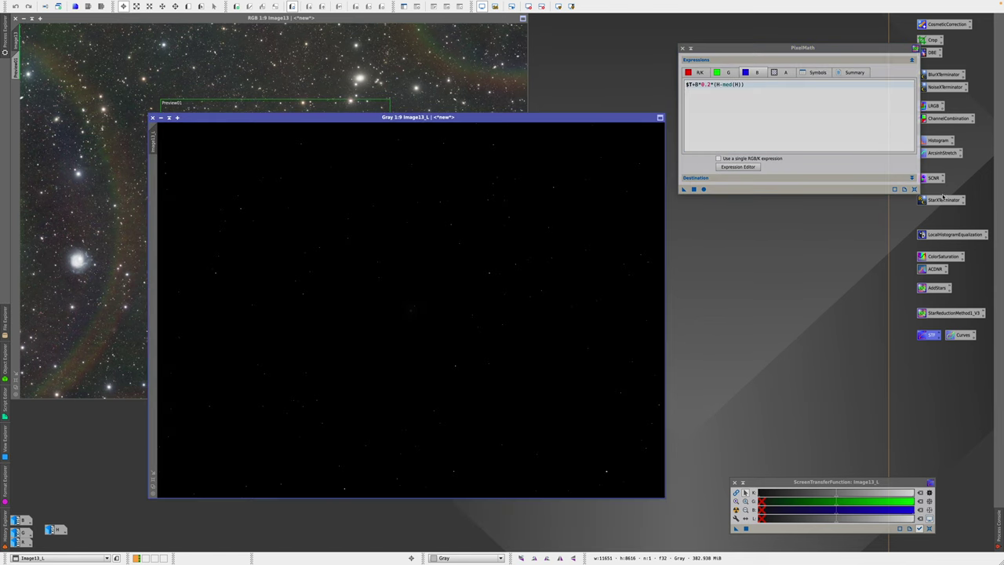
double_click(939, 143)
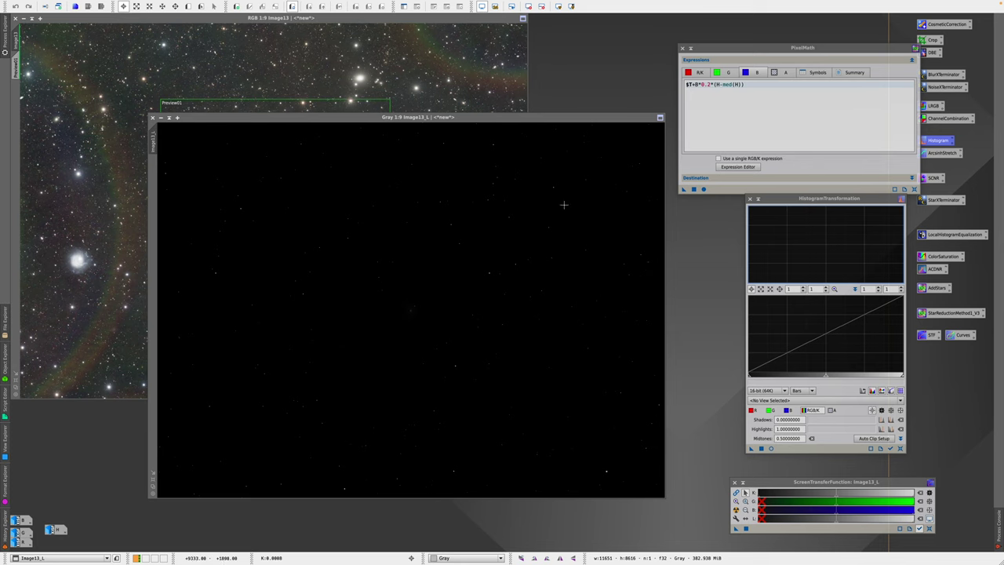
click(772, 448)
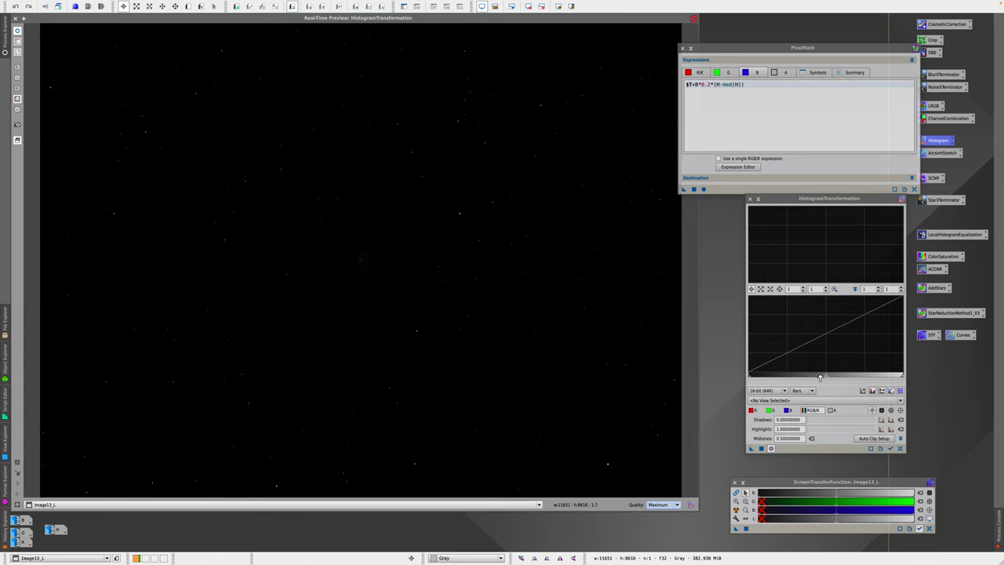
drag(820, 378, 752, 375)
scroll(785, 345, up, 5)
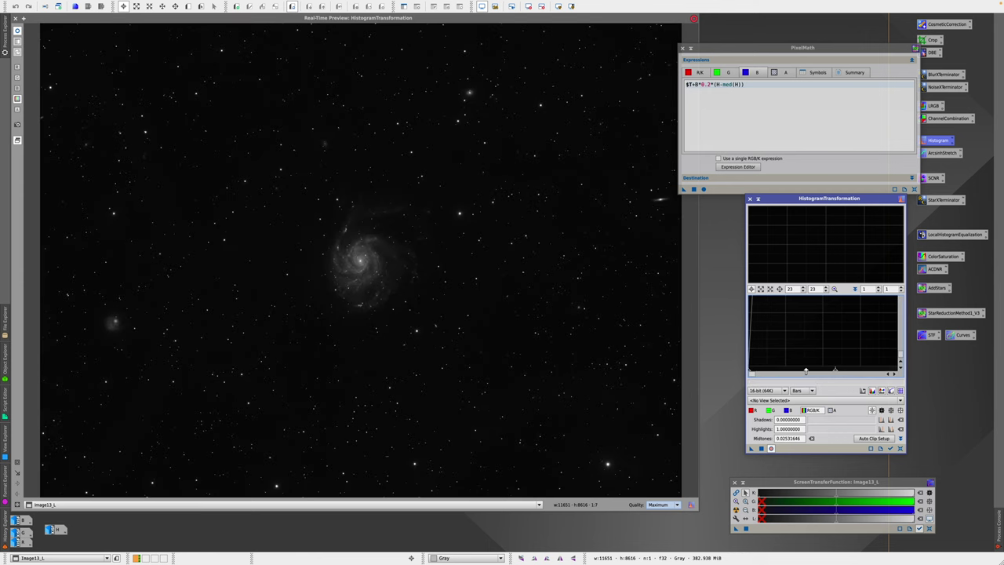
drag(823, 371, 754, 370)
scroll(755, 364, up, 3)
scroll(765, 369, up, 2)
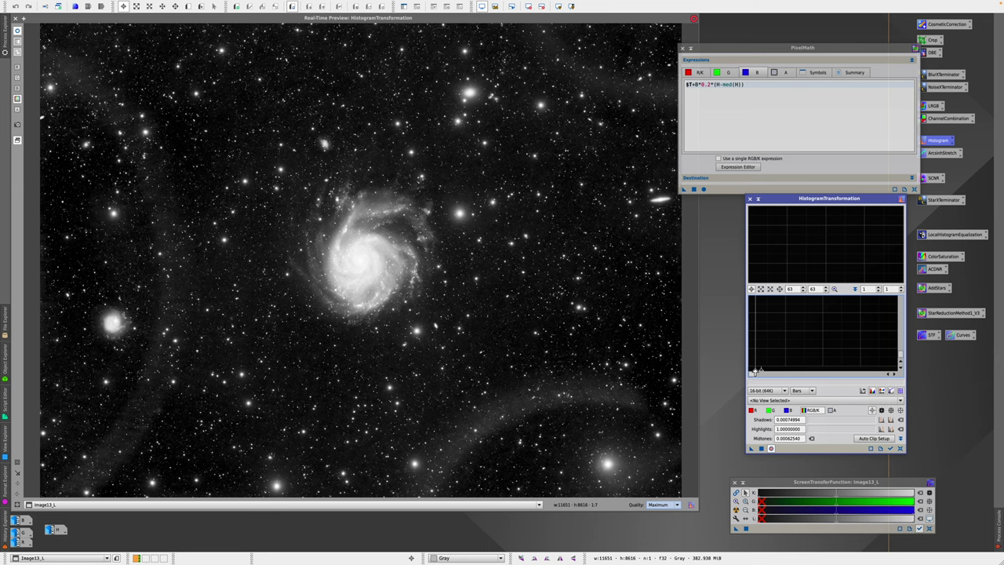
- Apply the stretch permanently to Image13_L and set it as Image13's mask
click(16, 17)
drag(752, 449, 316, 243)
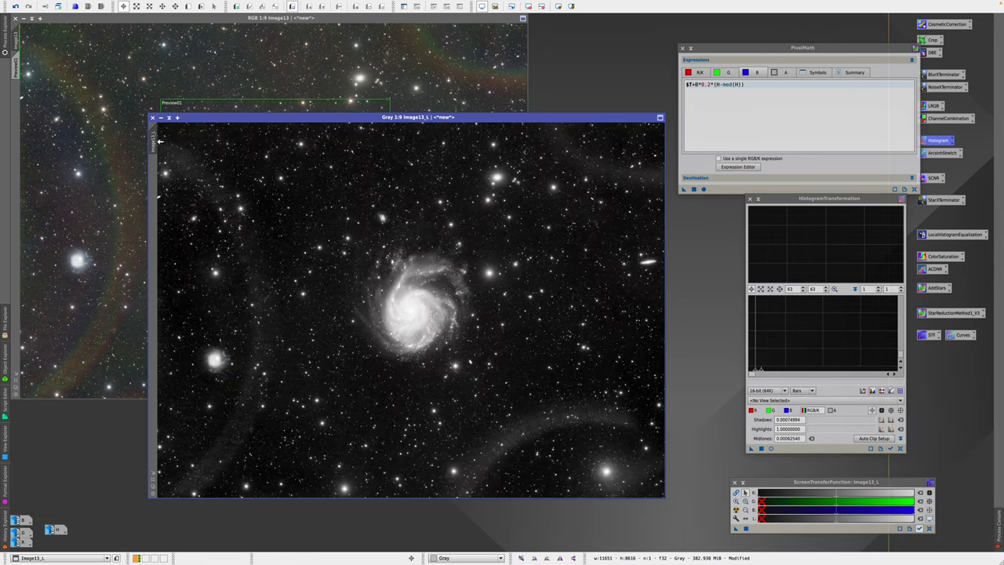
drag(23, 182, 18, 183)
click(154, 118)
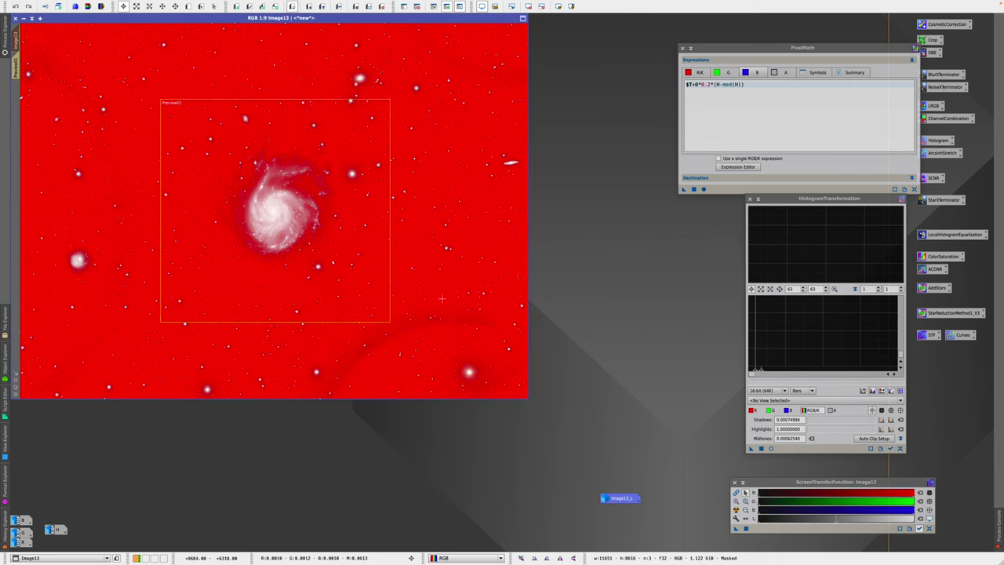
- Hide the red mask overlay on Image13 and close HistogramTransformation
key(ctrl+k)
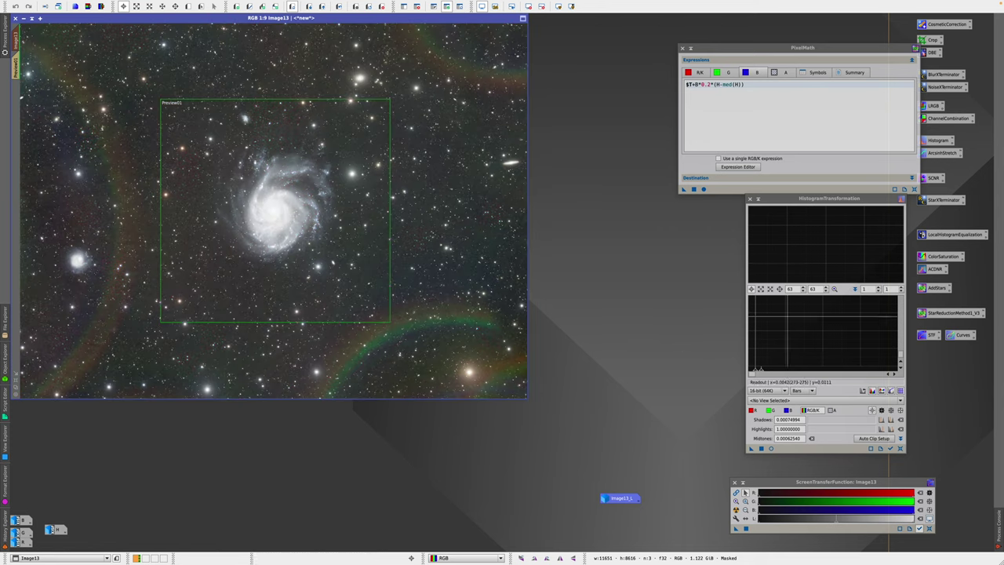
click(752, 202)
click(751, 201)
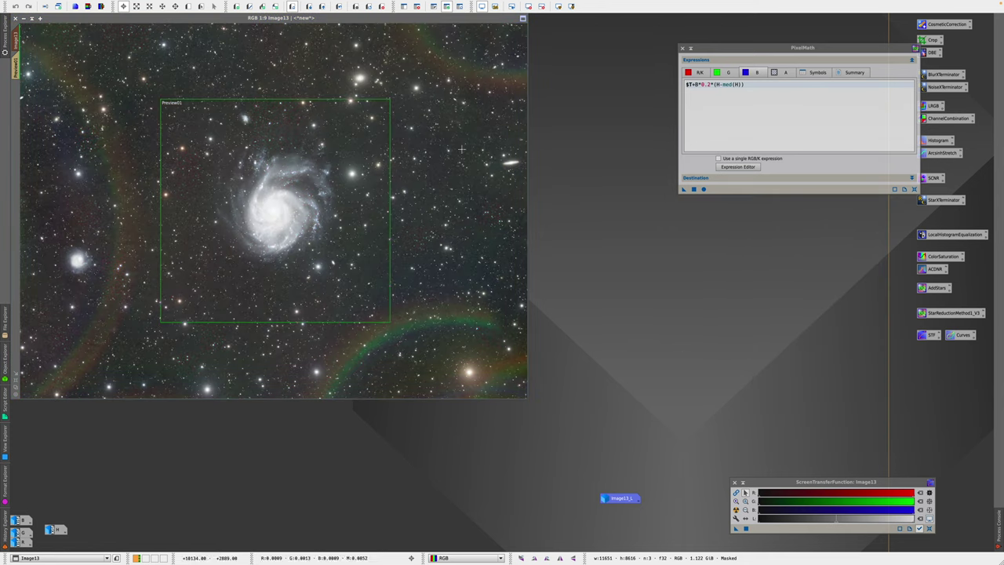
- Apply the H-alpha PixelMath blend to Preview01 with the symbol B set to 10
click(18, 71)
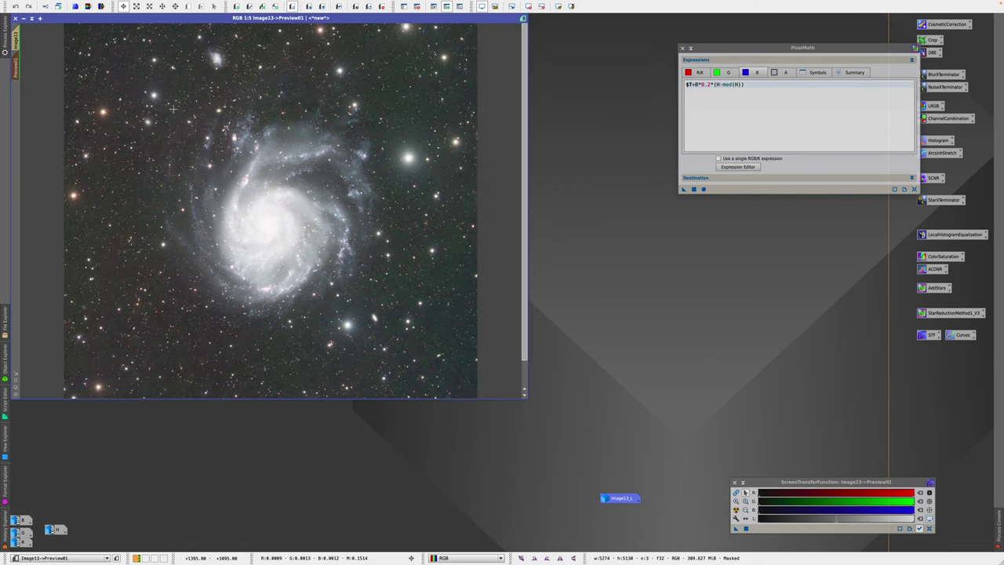
drag(684, 190, 369, 198)
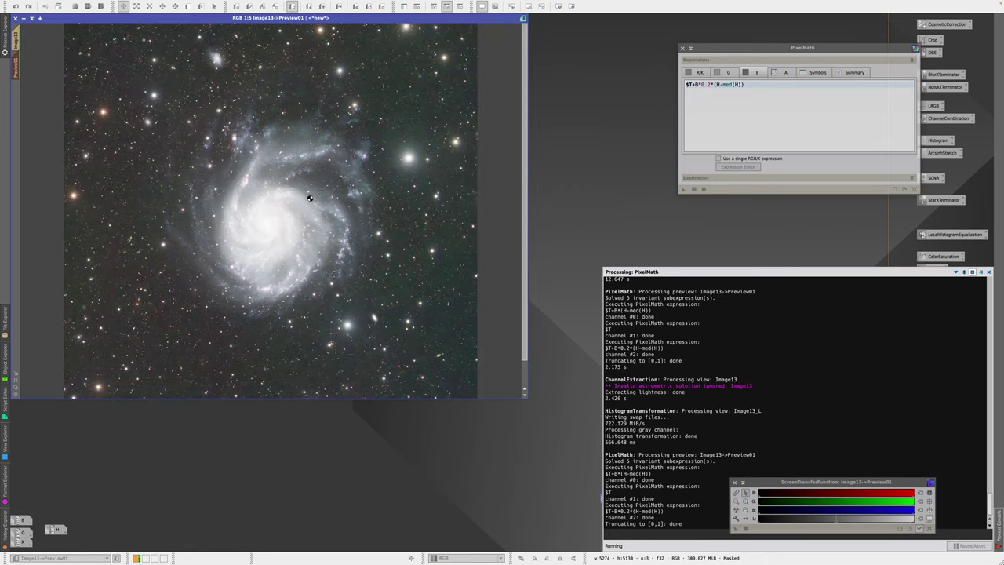
click(811, 72)
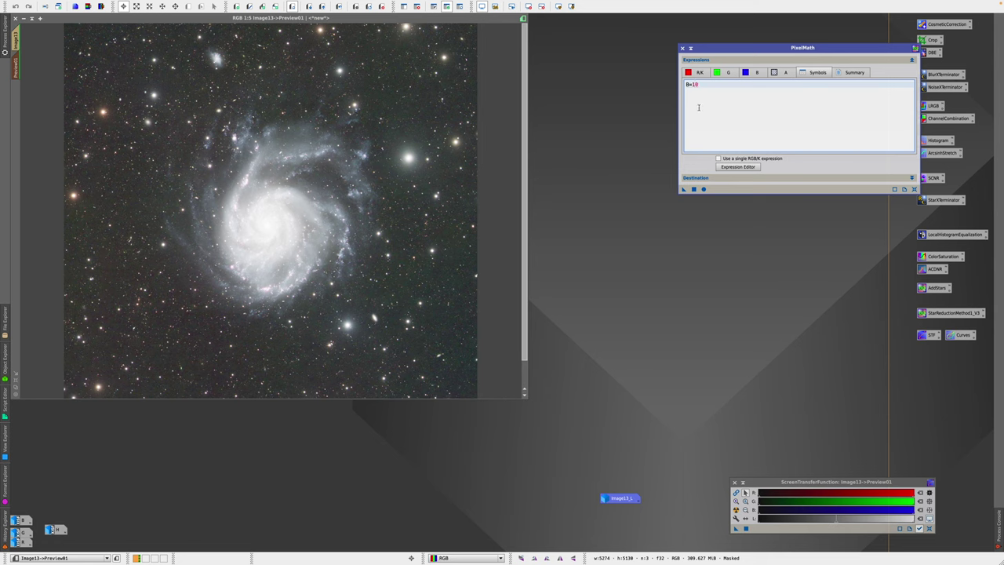
drag(683, 191, 322, 194)
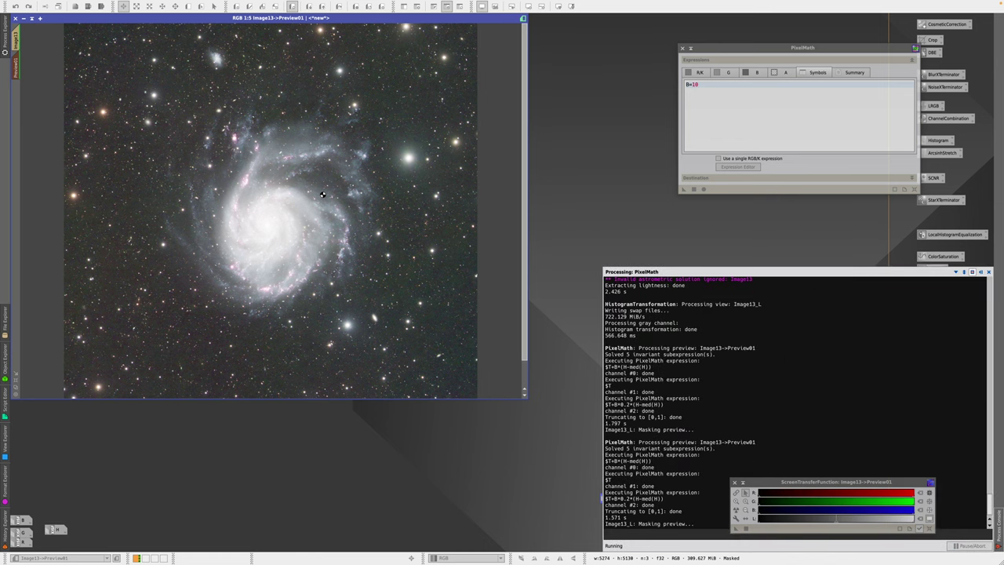
- Undo and redo the B=10 blend on Preview01 twice to compare before and after
right_click(315, 219)
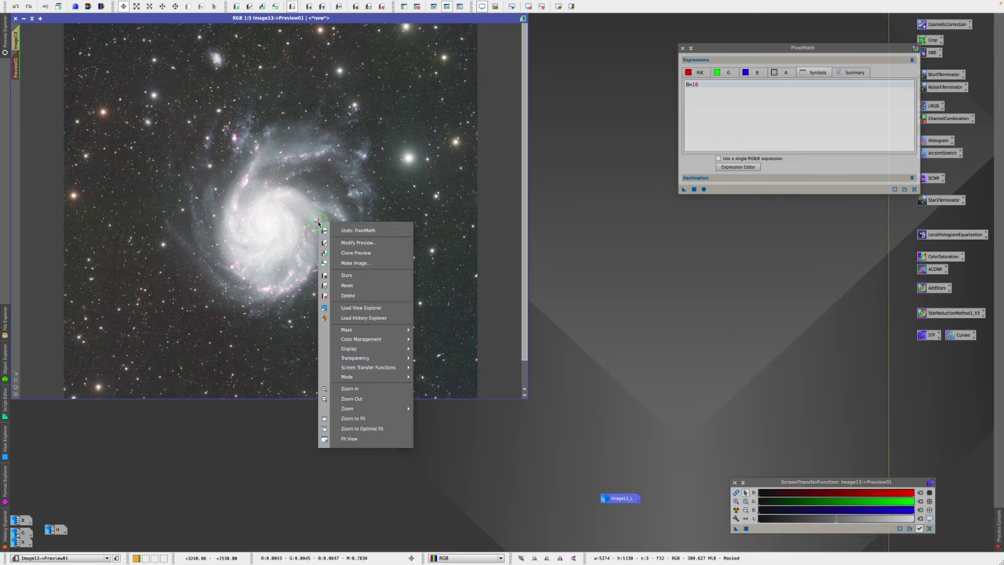
click(338, 225)
right_click(297, 285)
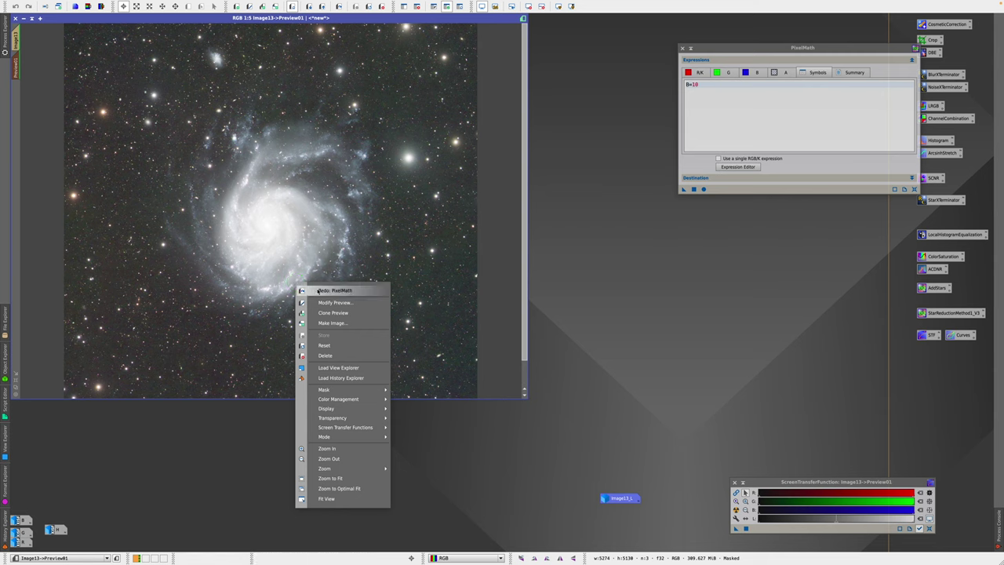
click(323, 291)
right_click(298, 202)
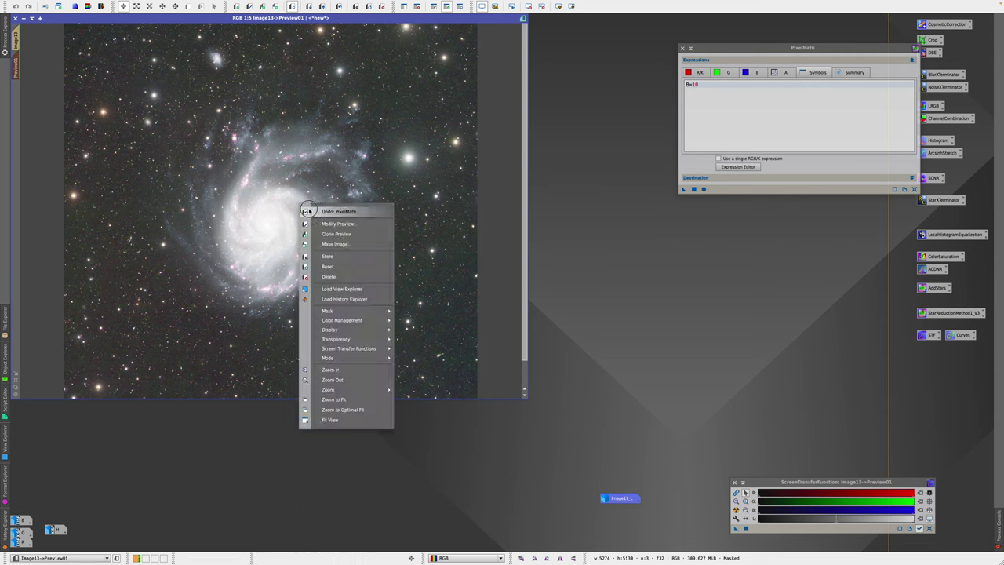
click(321, 209)
right_click(330, 217)
click(345, 223)
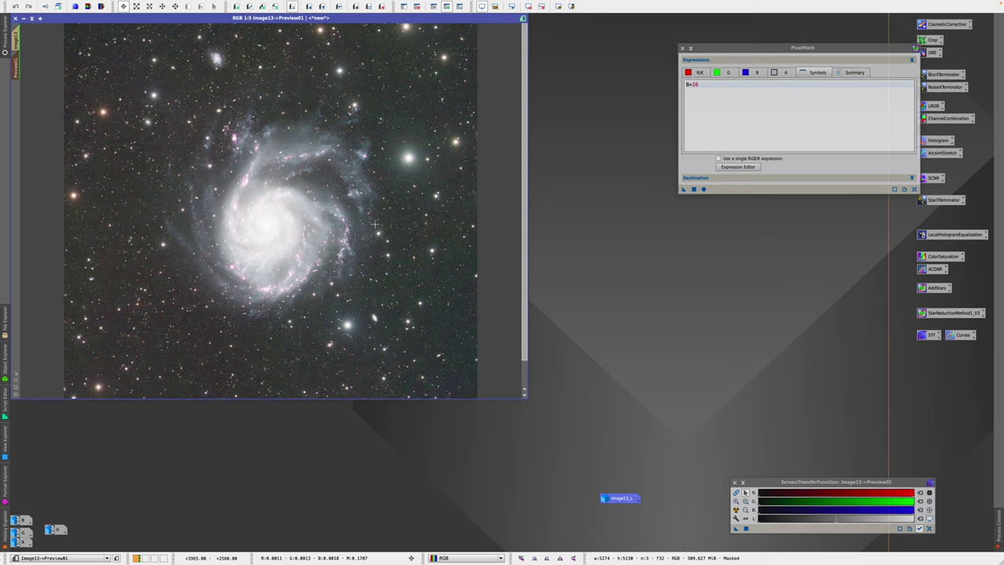
- Reapply the blend with B=15 on the preview, compare it, then undo it
double_click(698, 84)
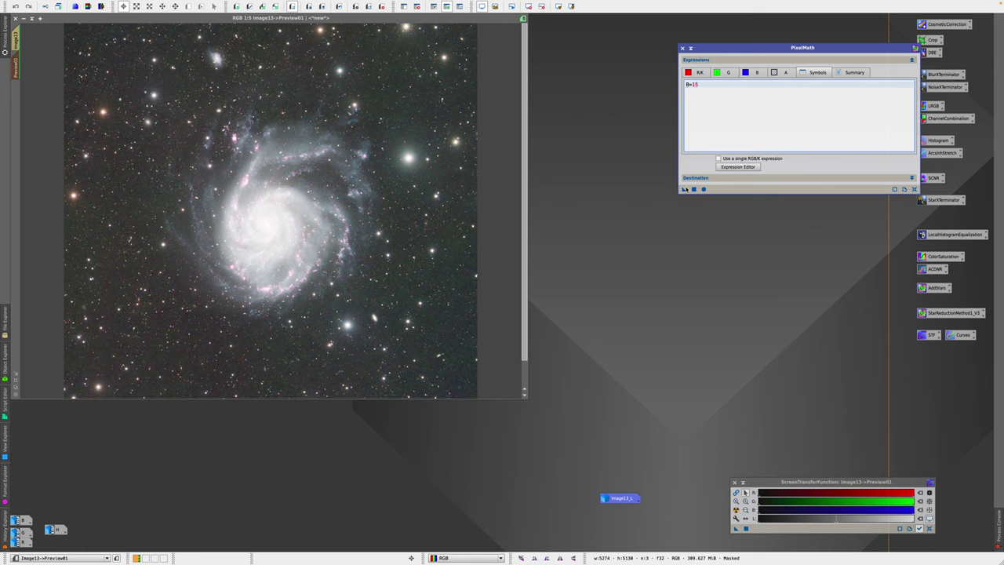
drag(685, 190, 329, 182)
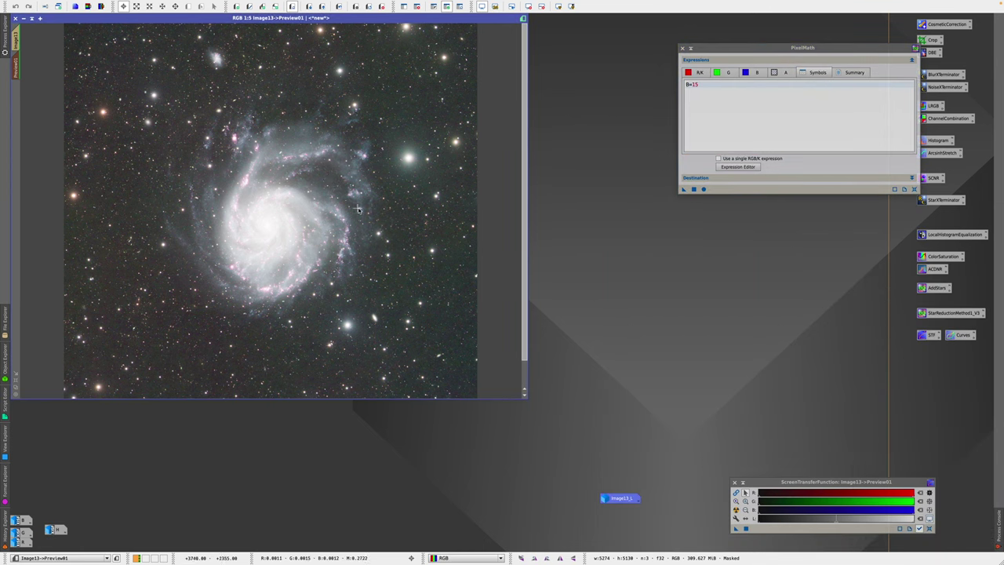
right_click(357, 209)
click(385, 217)
right_click(375, 220)
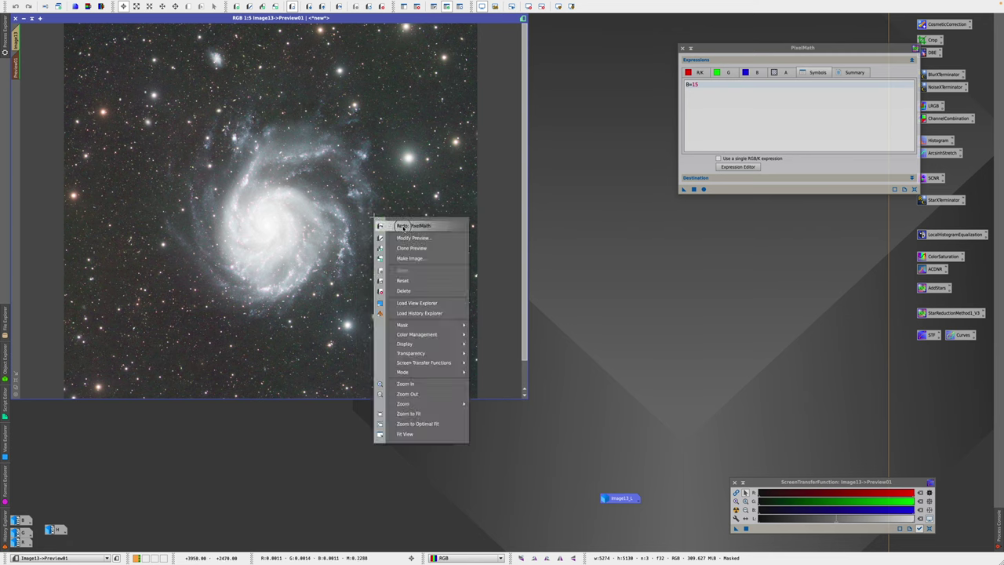
click(403, 226)
right_click(380, 210)
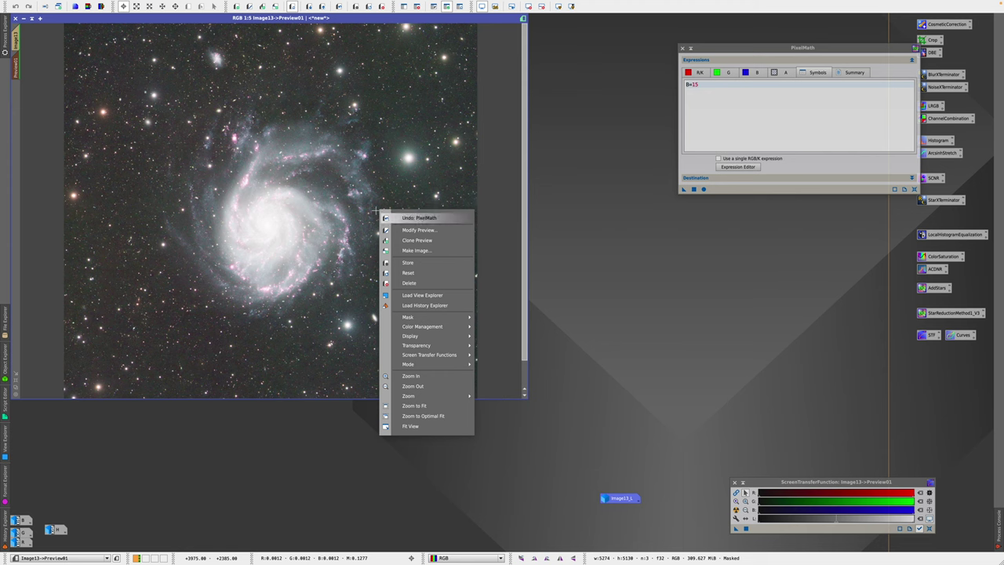
click(421, 218)
click(710, 82)
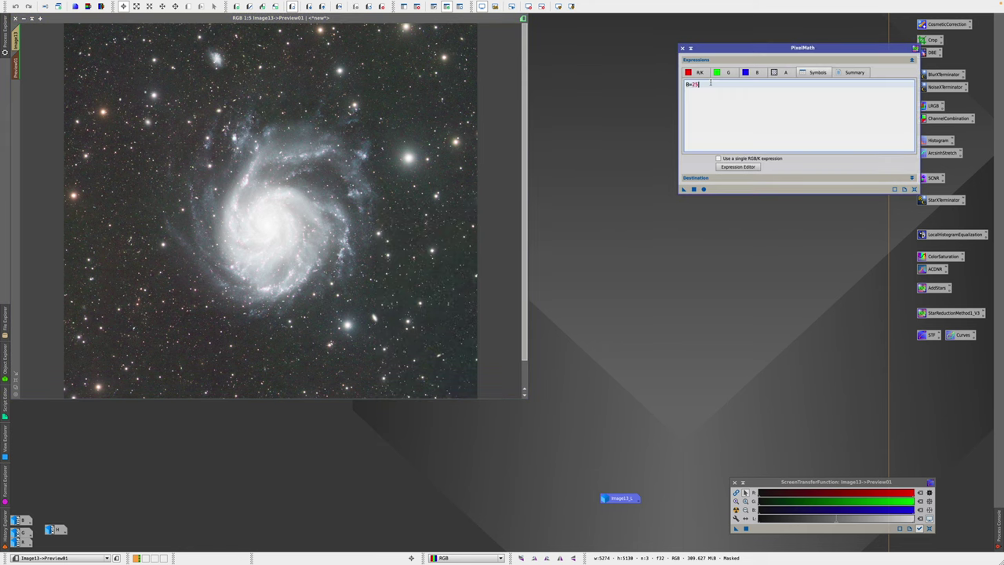
- Apply the blend with B=25 to the preview and compare it via undo/redo
drag(684, 189, 328, 153)
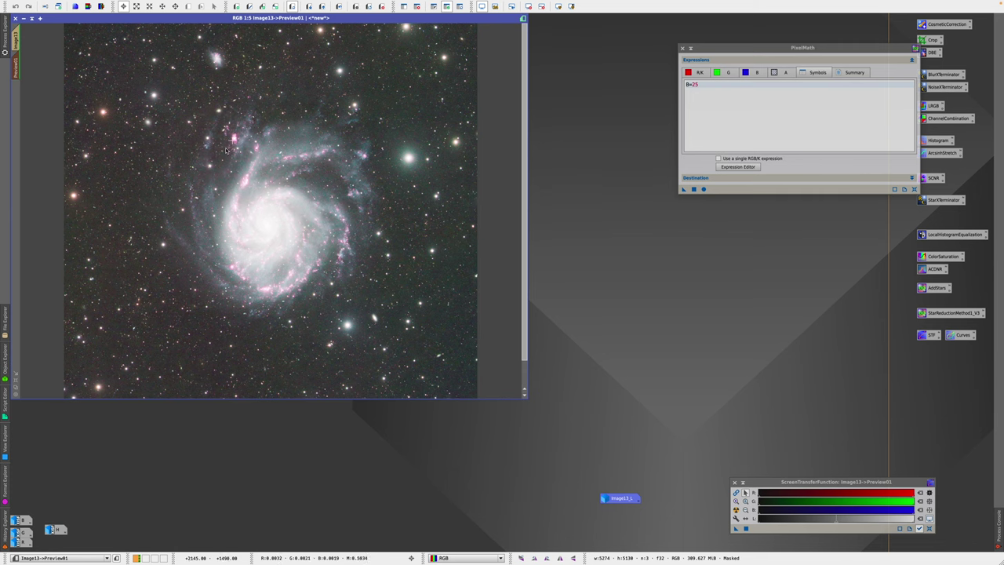
right_click(386, 223)
click(415, 229)
right_click(390, 233)
click(414, 240)
- Try B=20 on the preview and compare it via undo/redo
click(703, 87)
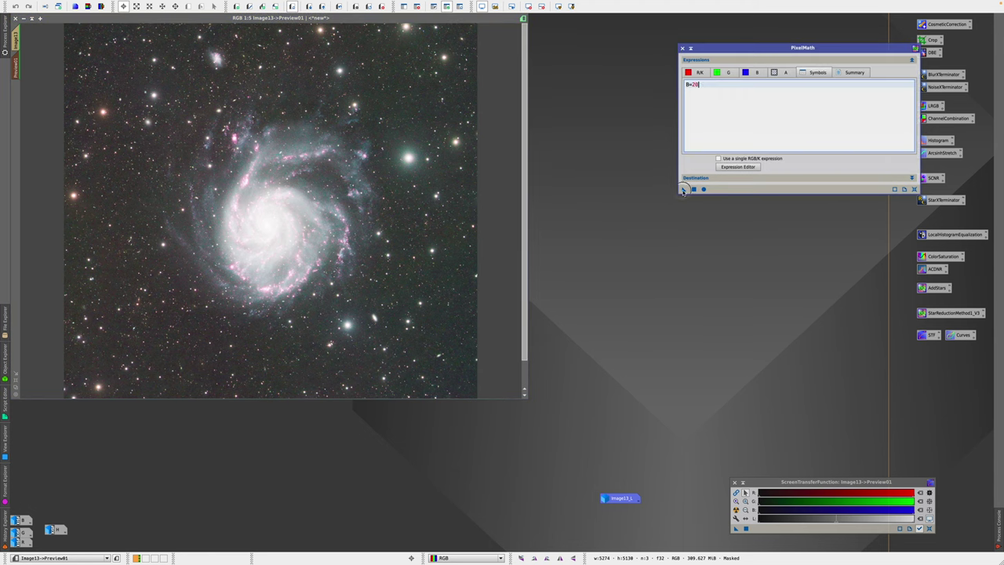
drag(683, 191, 342, 167)
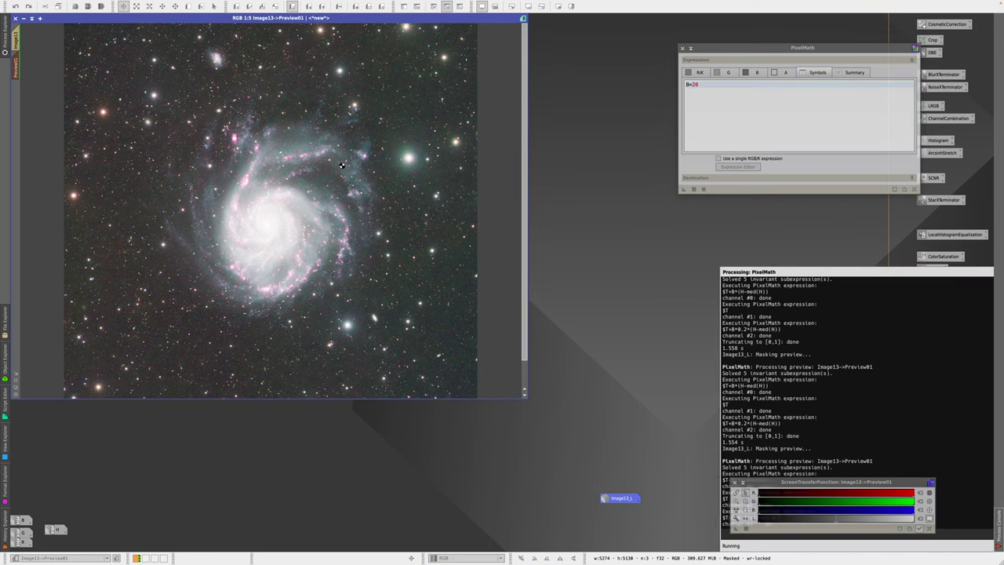
right_click(375, 180)
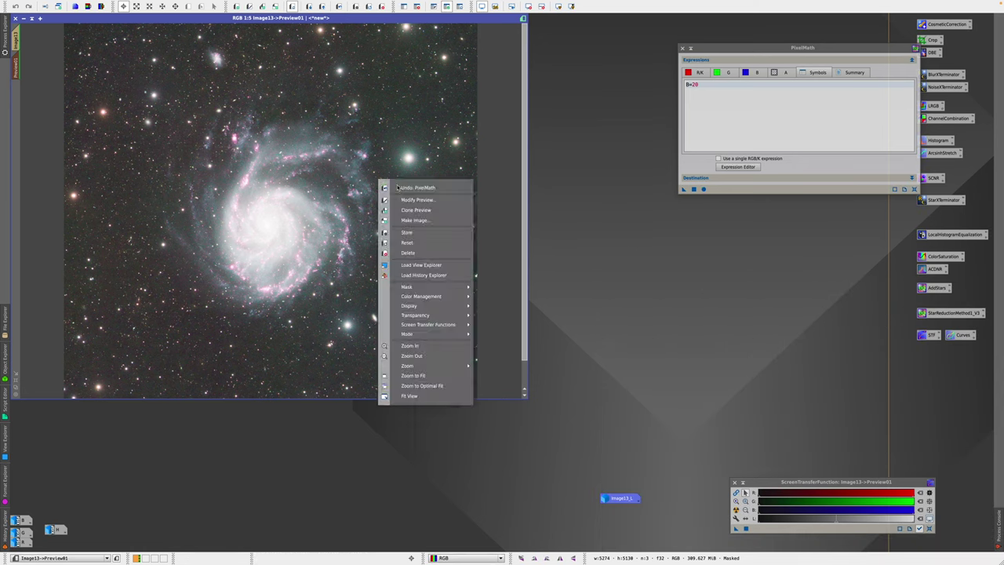
click(397, 184)
right_click(392, 190)
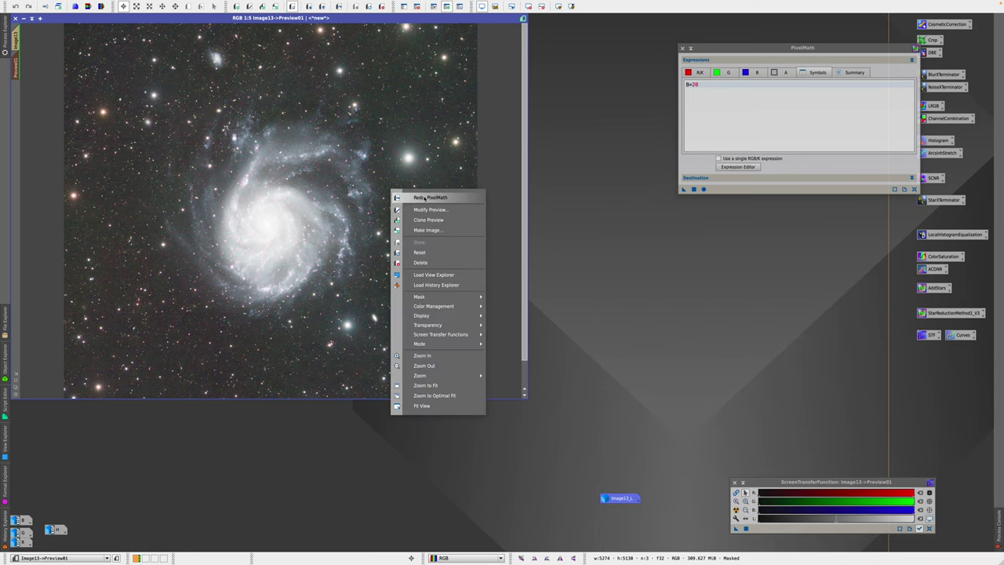
click(425, 198)
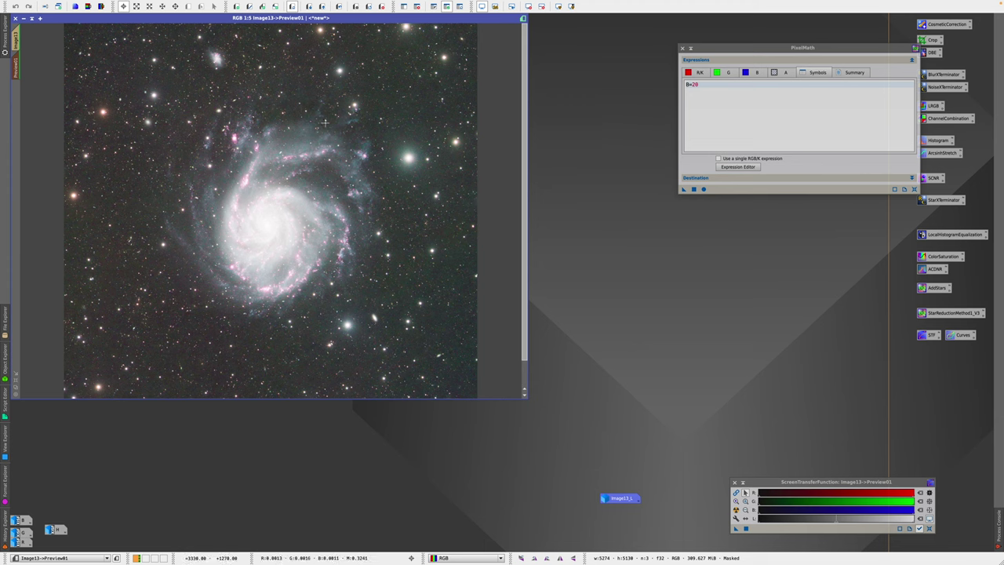
- Set the boost to B=15 and apply the PixelMath expression to the whole Image13
click(690, 105)
double_click(699, 84)
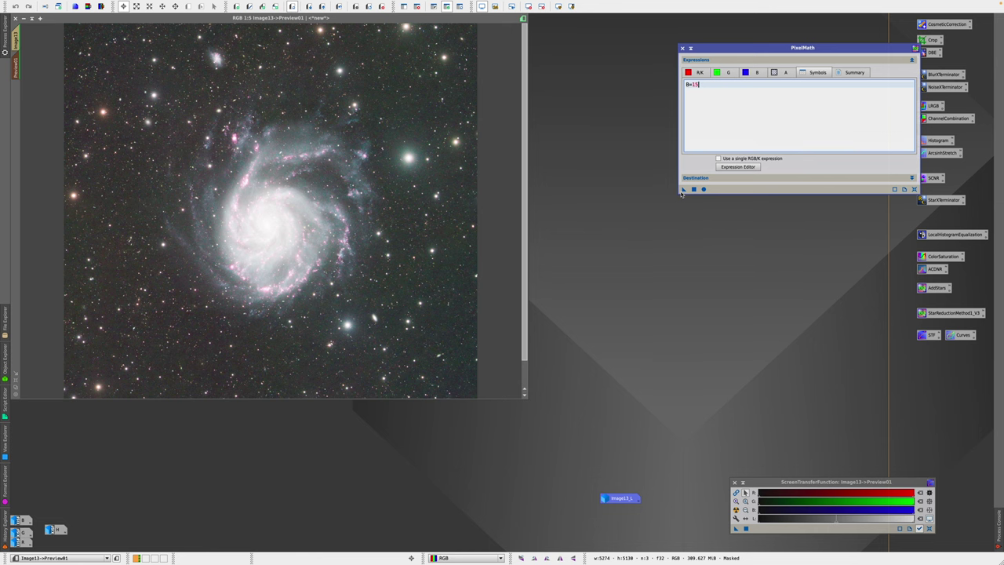
click(17, 37)
drag(683, 190, 313, 175)
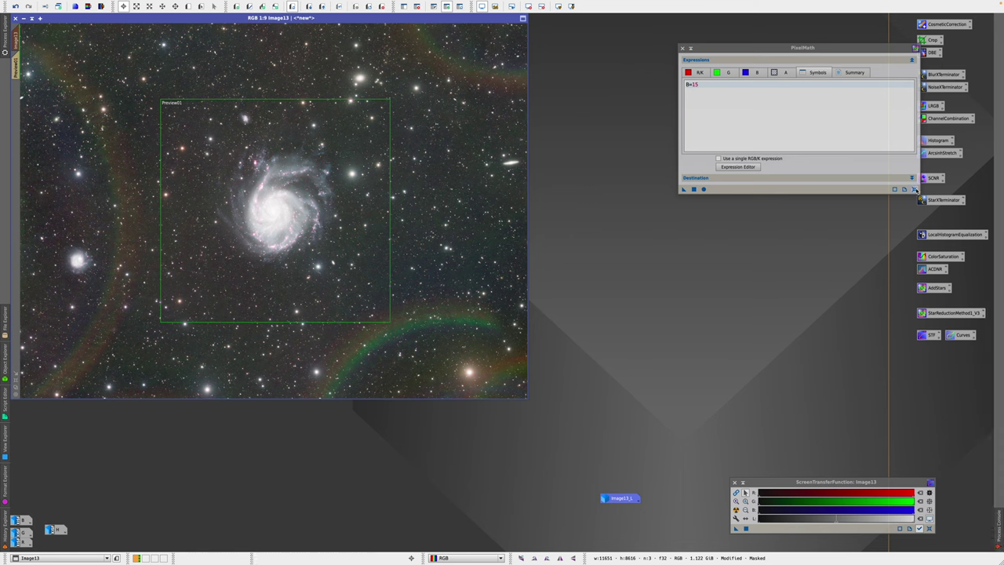
click(914, 189)
- Close PixelMath, delete the Preview01 region, and rename the image to RGBH
click(691, 49)
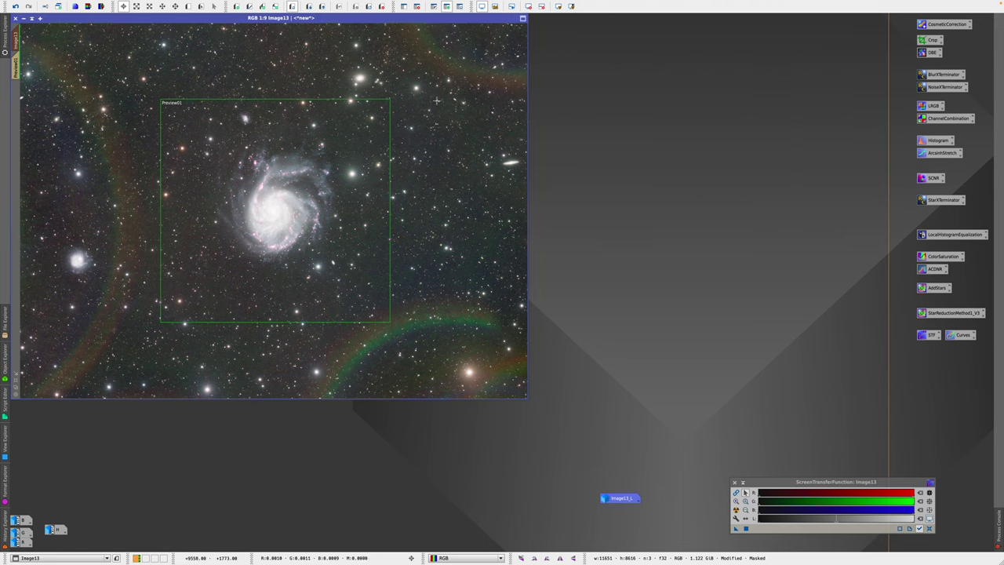
click(384, 7)
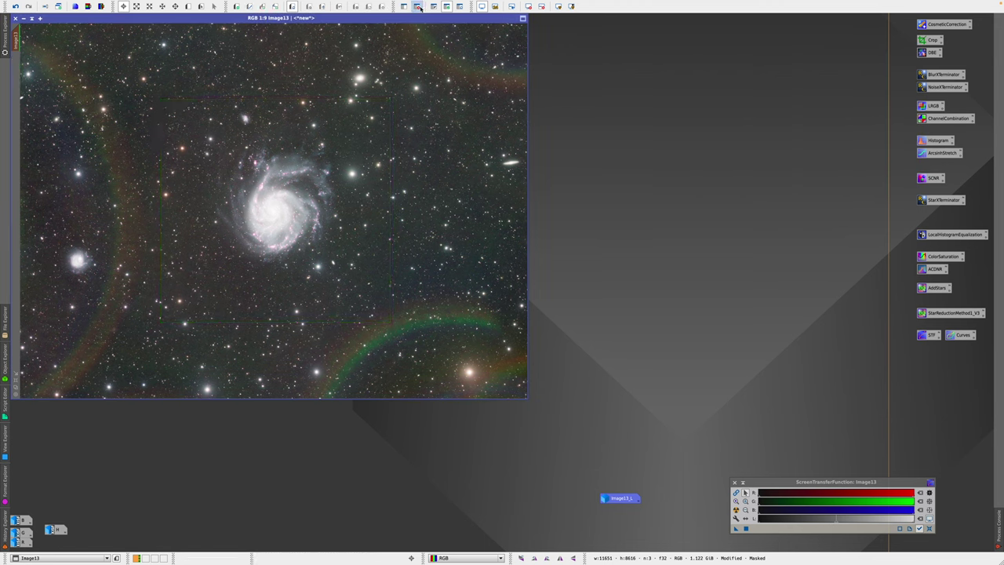
right_click(320, 165)
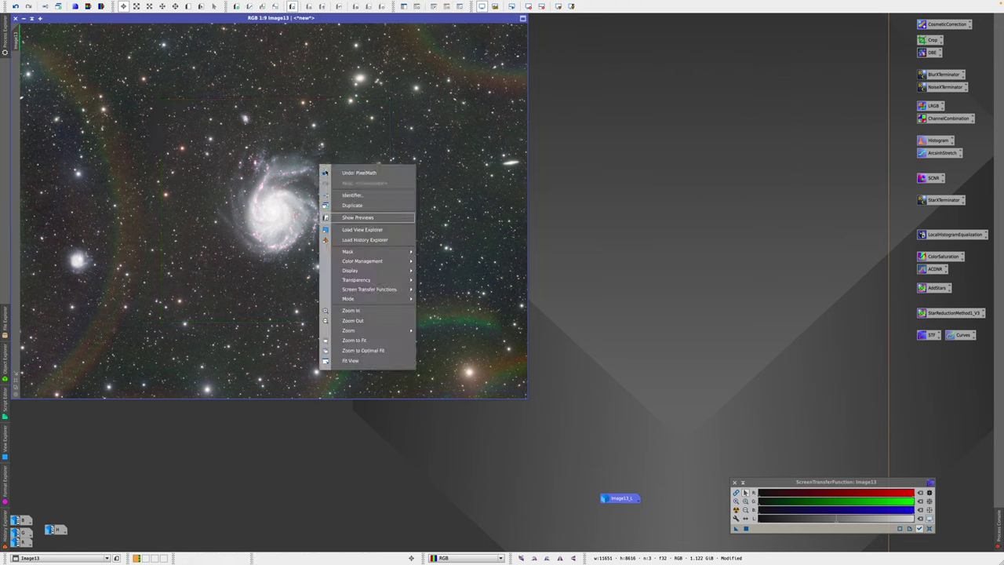
click(347, 196)
text(R)
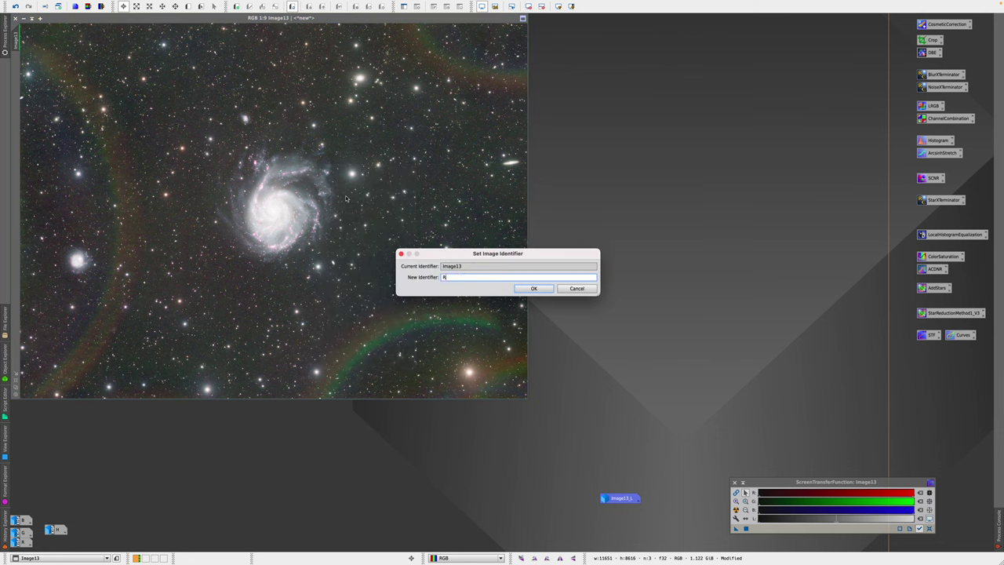
text(GBH)
key(Return)
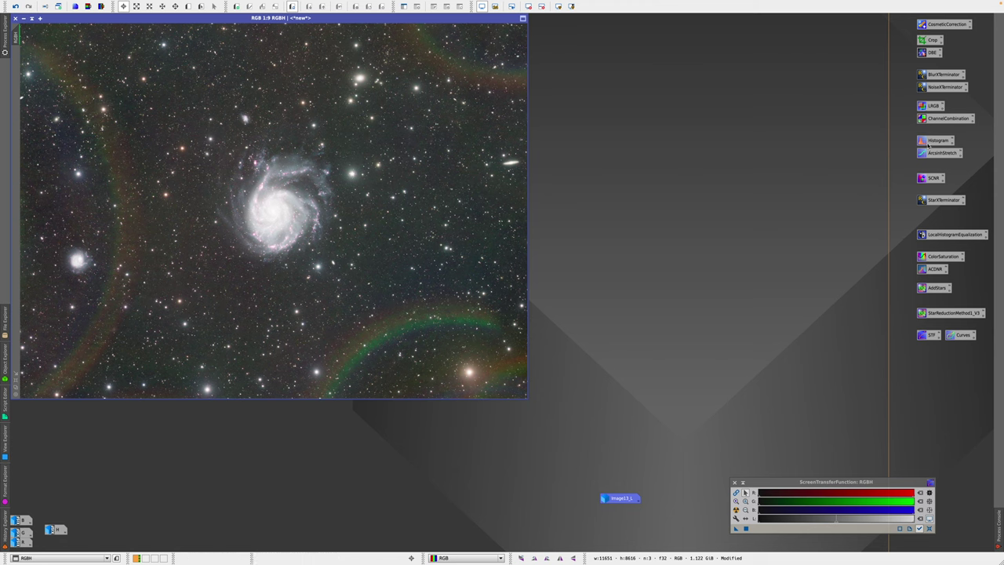
- Open HistogramTransformation and reset the screen stretch so RGBH displays dark
double_click(933, 141)
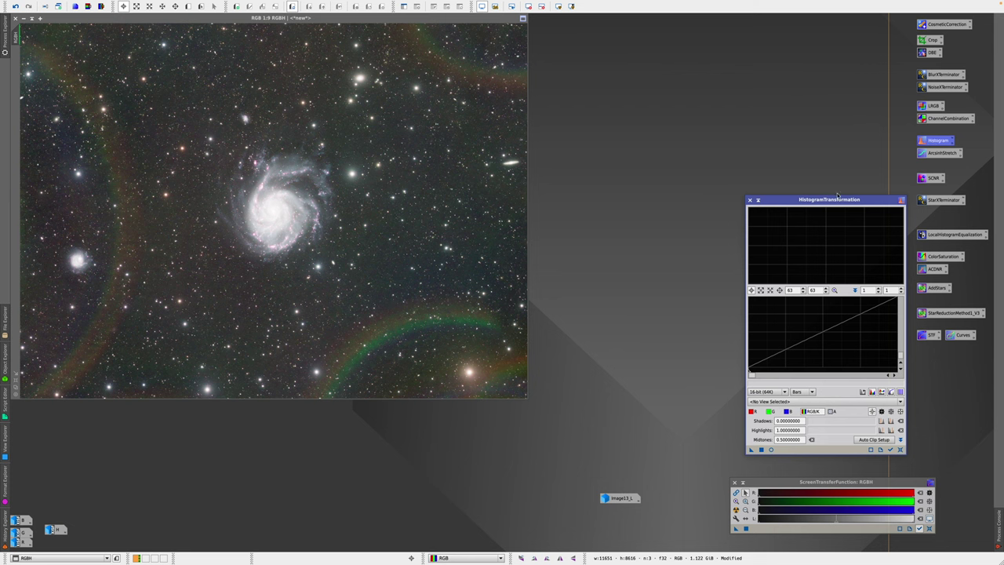
drag(834, 202, 825, 161)
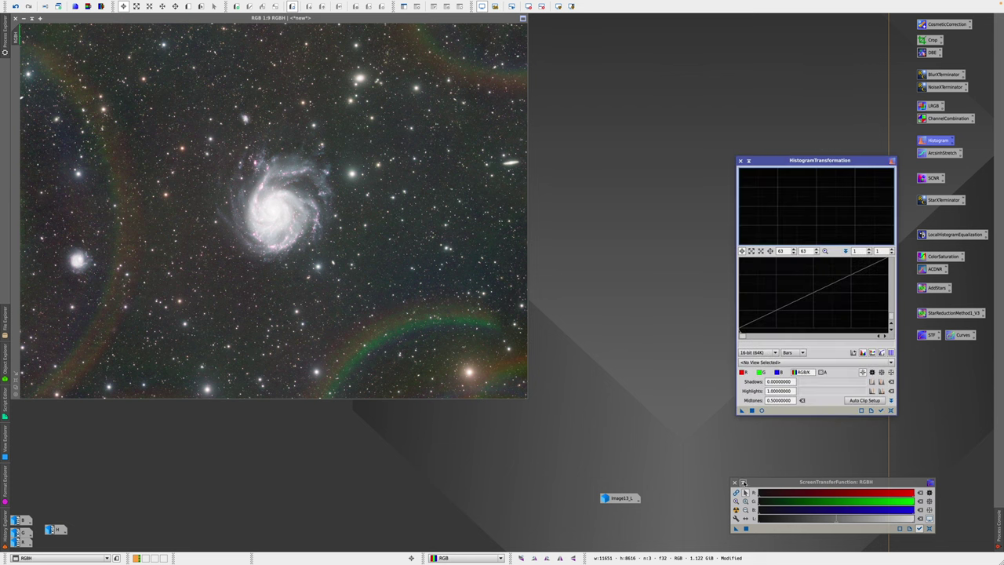
drag(761, 485, 704, 465)
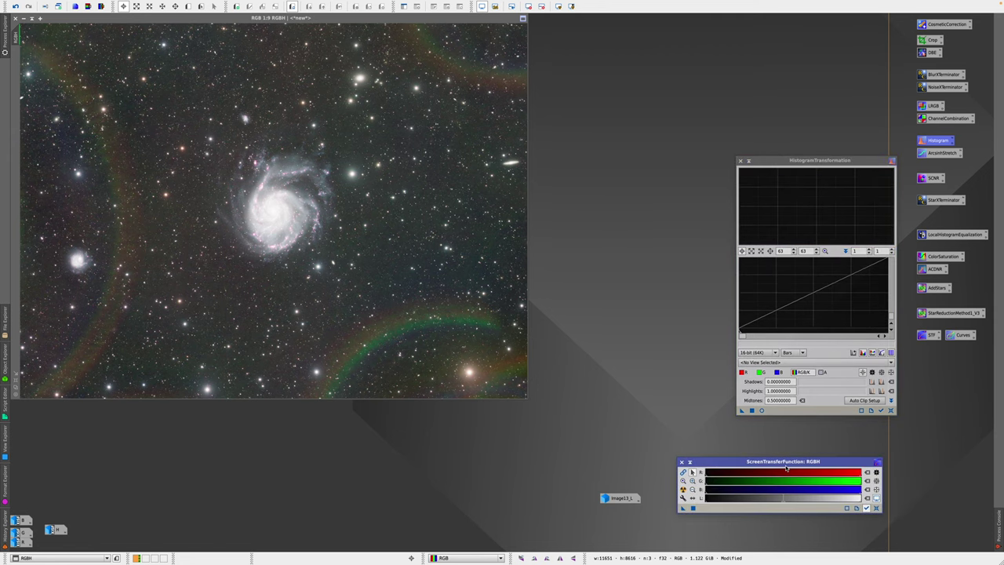
click(876, 509)
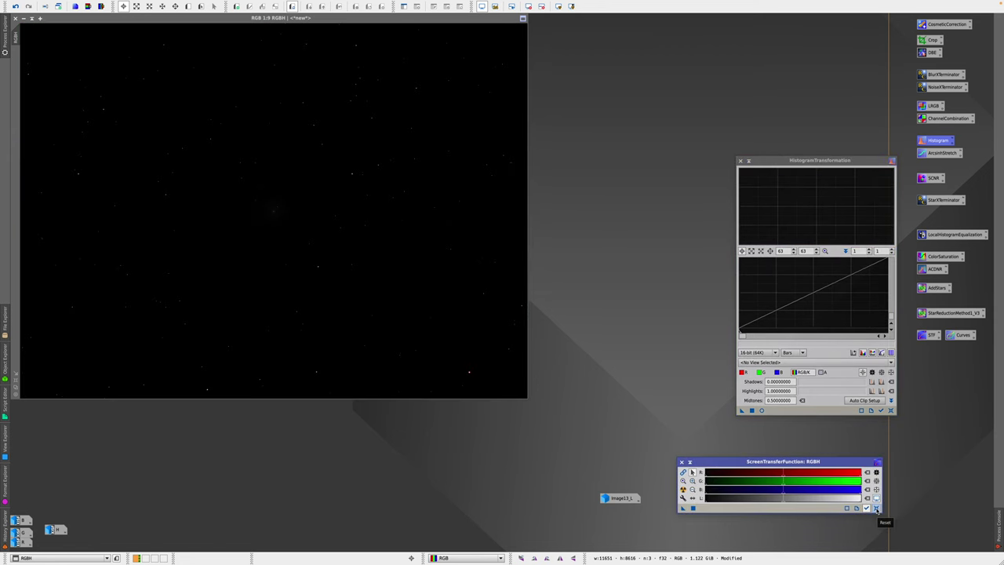
key(Escape)
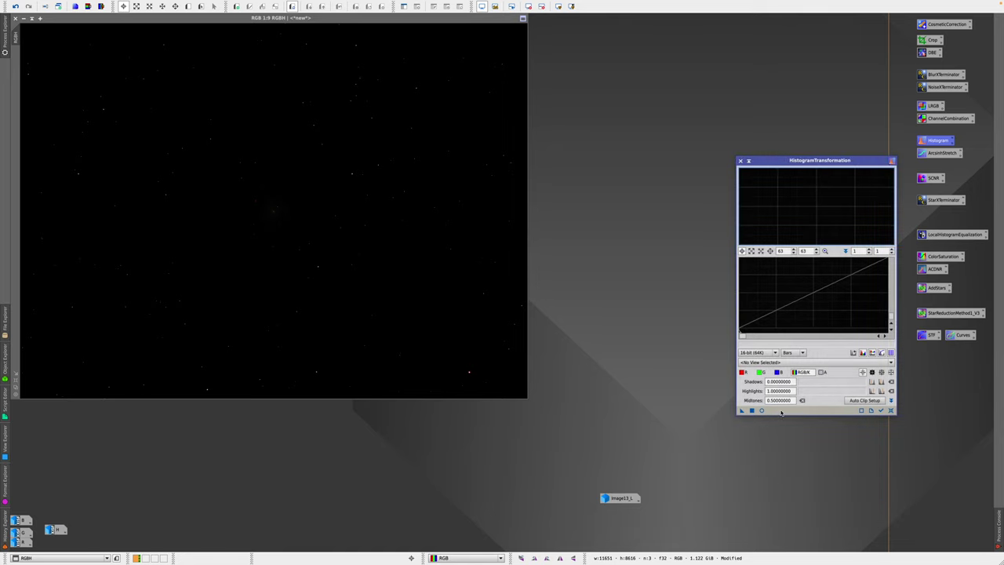
- Delete the image13_L image icon, confirming the discard of the unsaved image
right_click(617, 503)
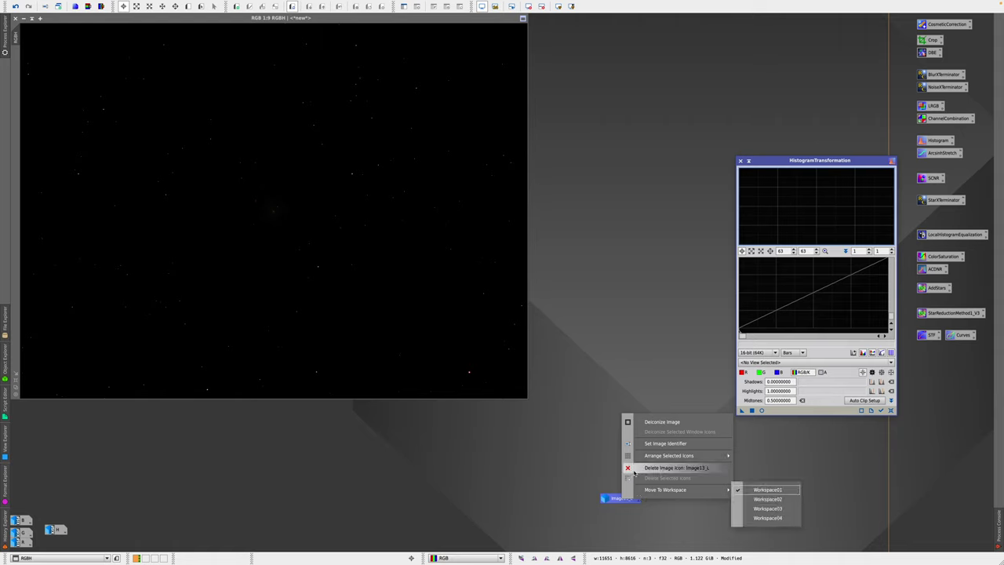
click(634, 469)
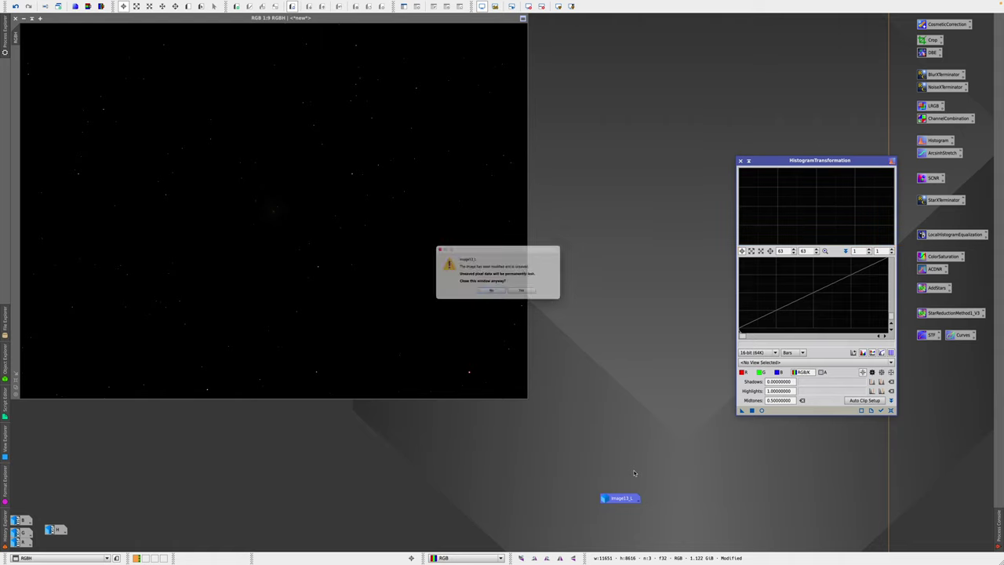
click(534, 298)
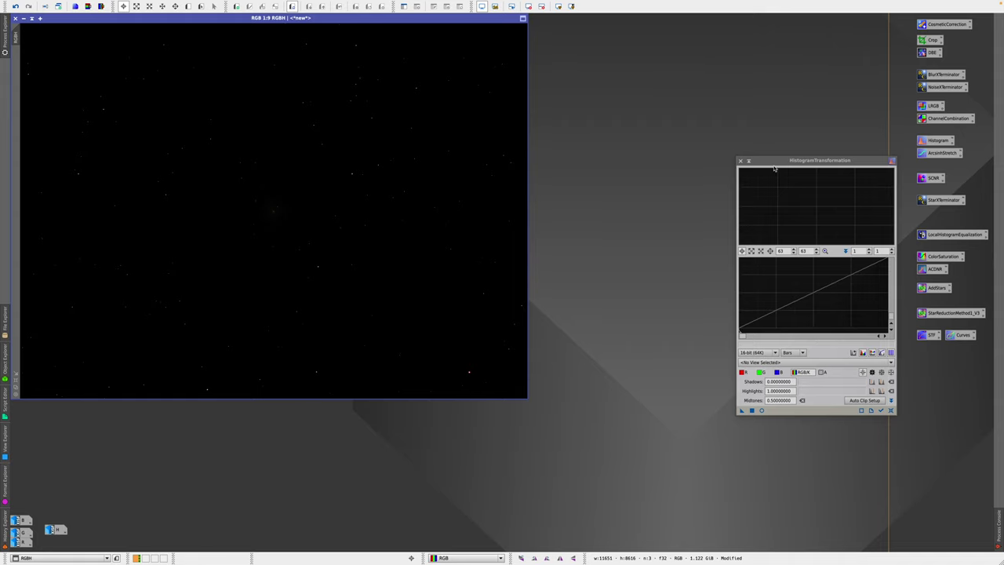
drag(788, 160, 772, 91)
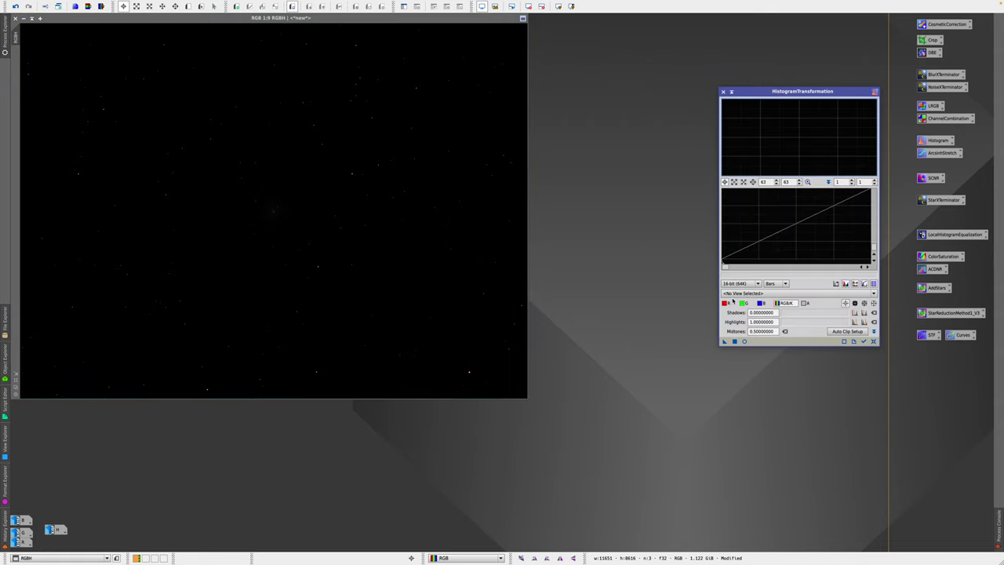
- Start a live stretch preview tracking RGBH with the histogram graph zoom reset to 1:1
click(745, 341)
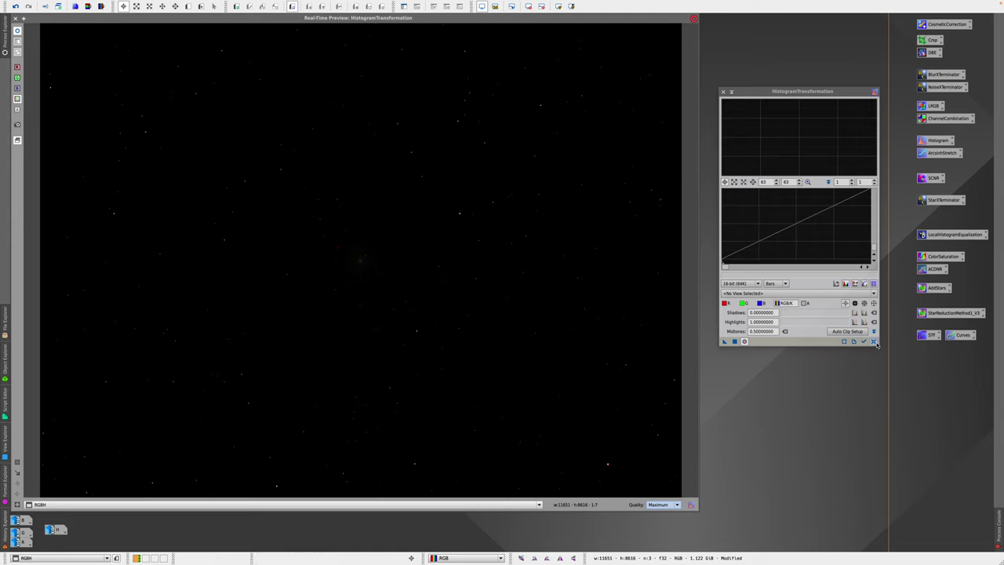
click(872, 343)
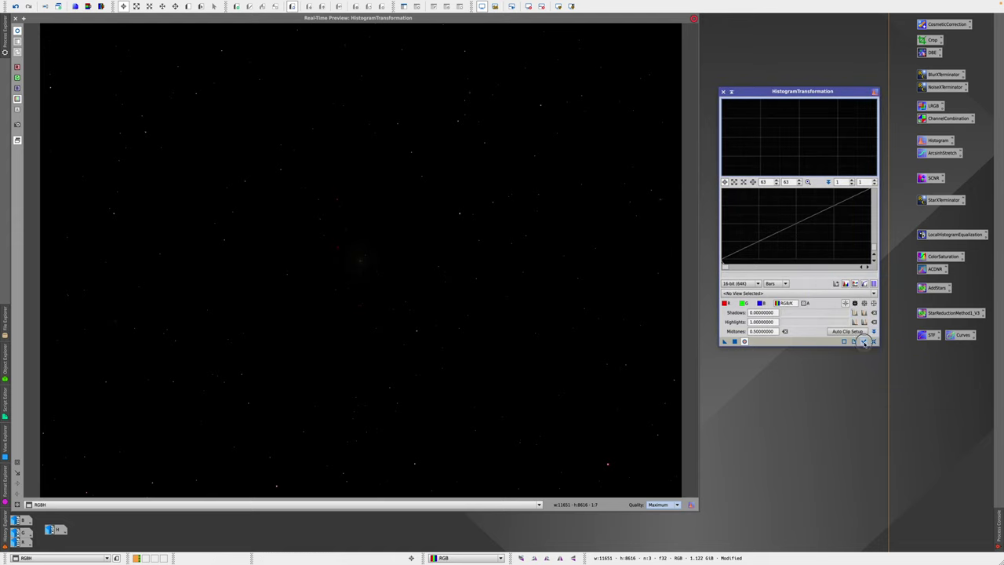
click(863, 342)
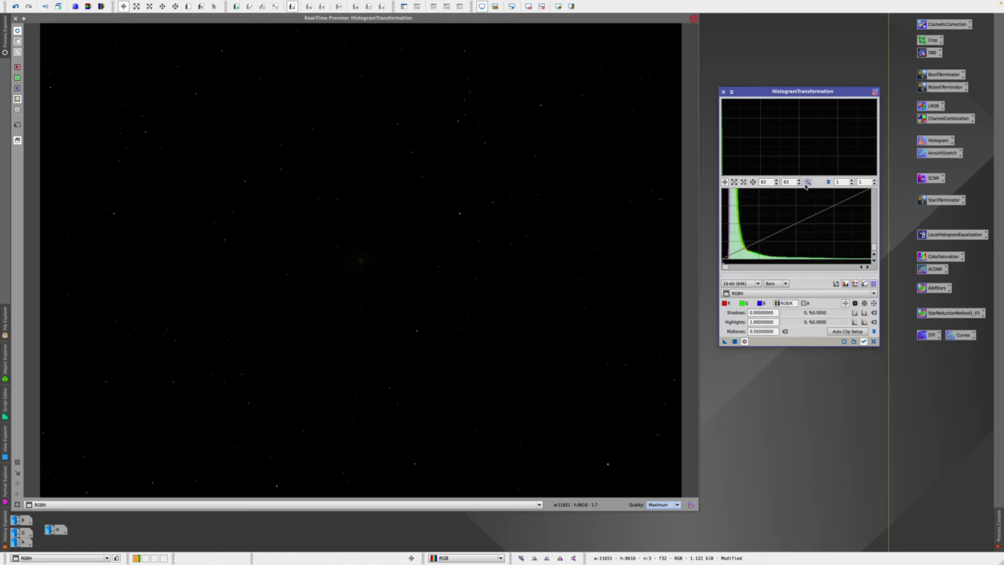
click(807, 181)
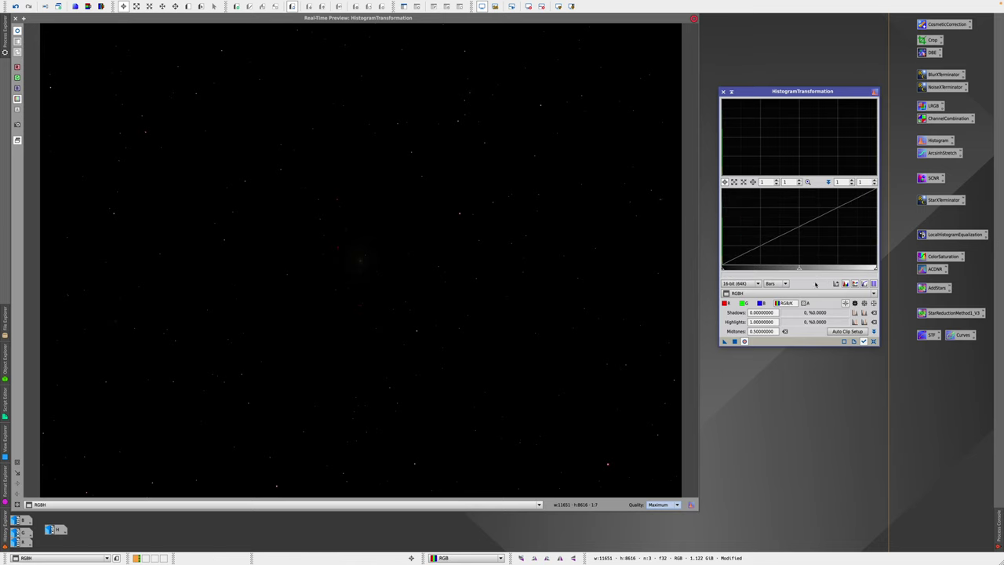
- Drag the midtones slider to about 0.0137, revealing the galaxy on a dark background
drag(801, 271, 726, 272)
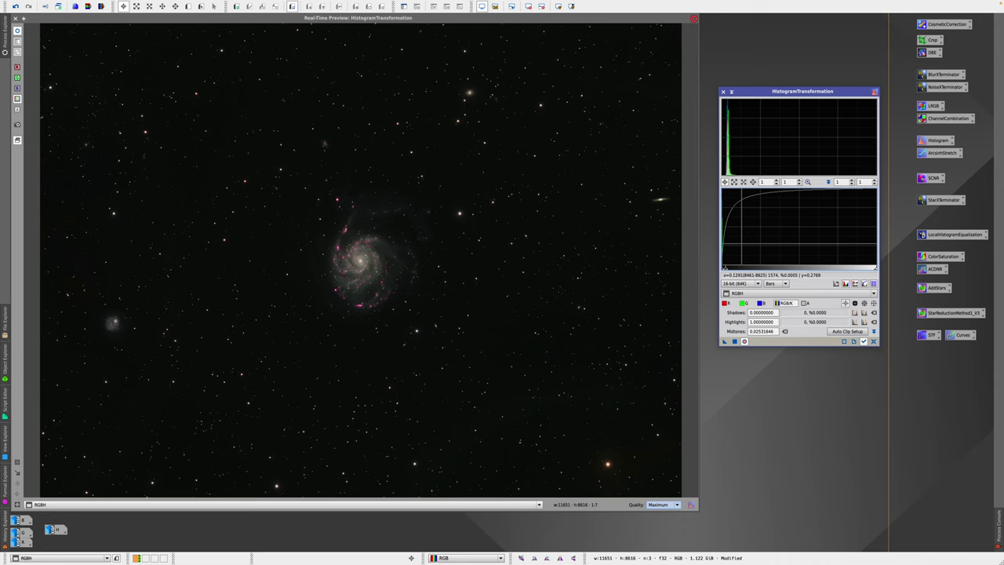
scroll(725, 266, up, 5)
drag(817, 266, 751, 267)
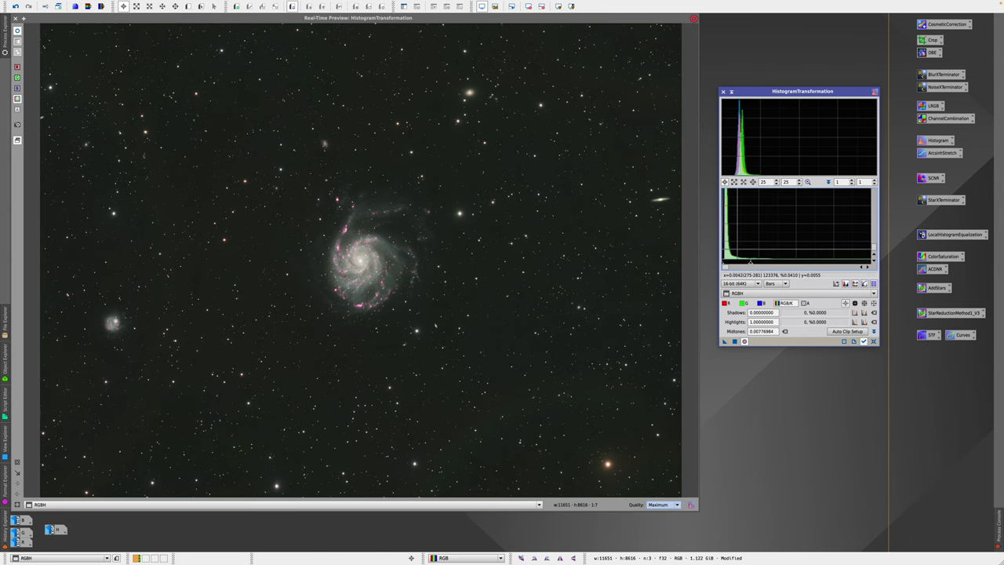
drag(751, 265, 738, 266)
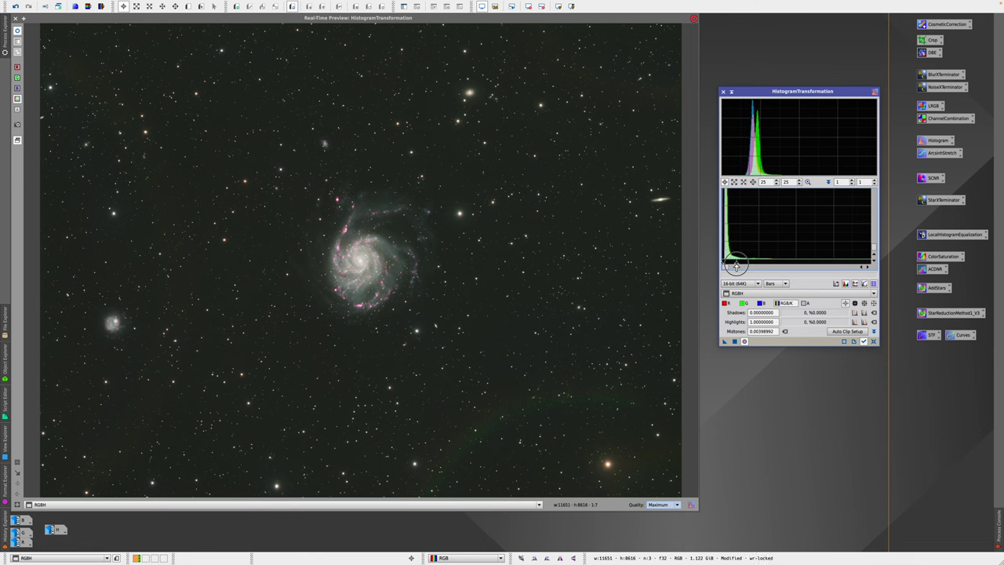
scroll(754, 251, up, 5)
scroll(741, 251, up, 3)
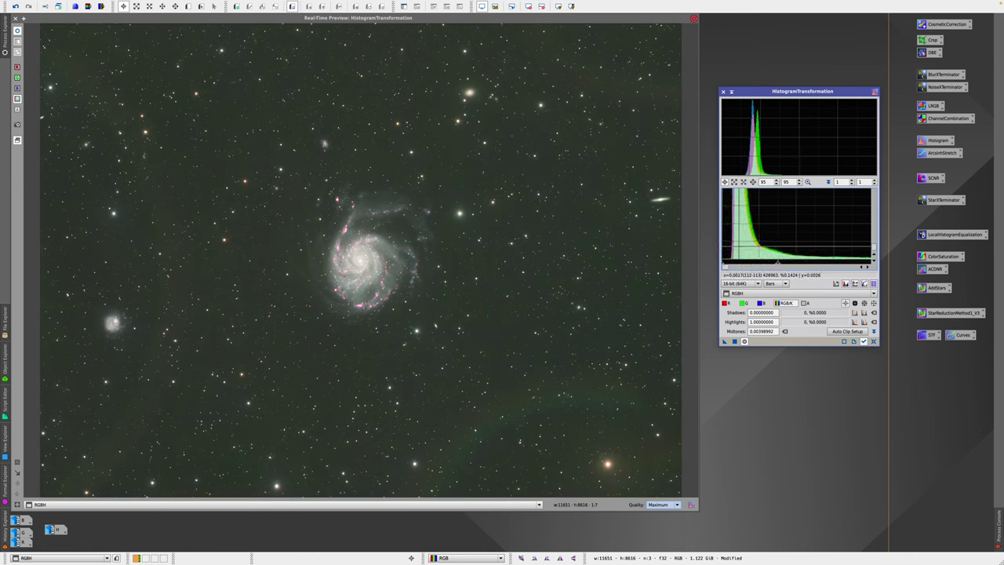
drag(787, 266, 839, 264)
click(724, 267)
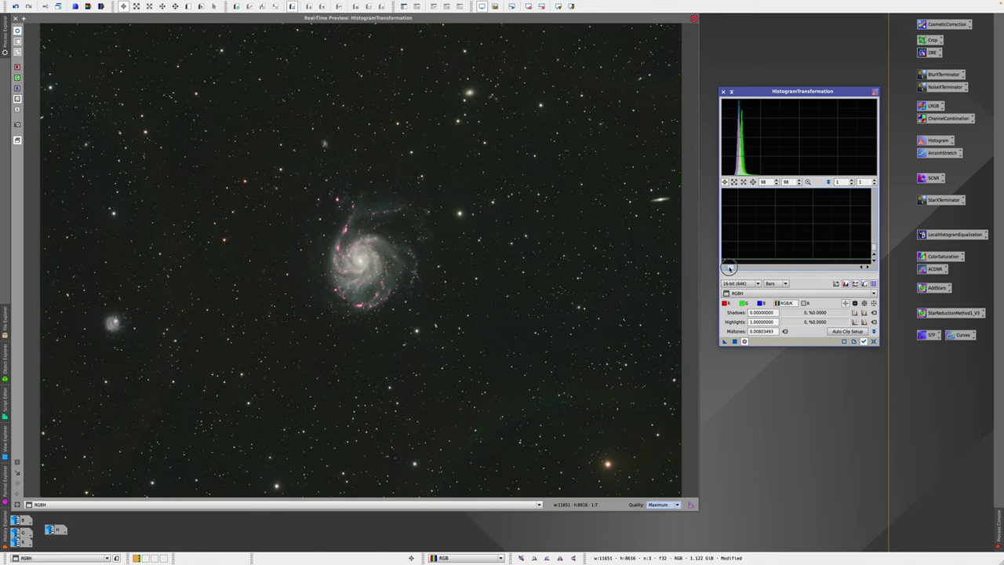
drag(787, 266, 875, 264)
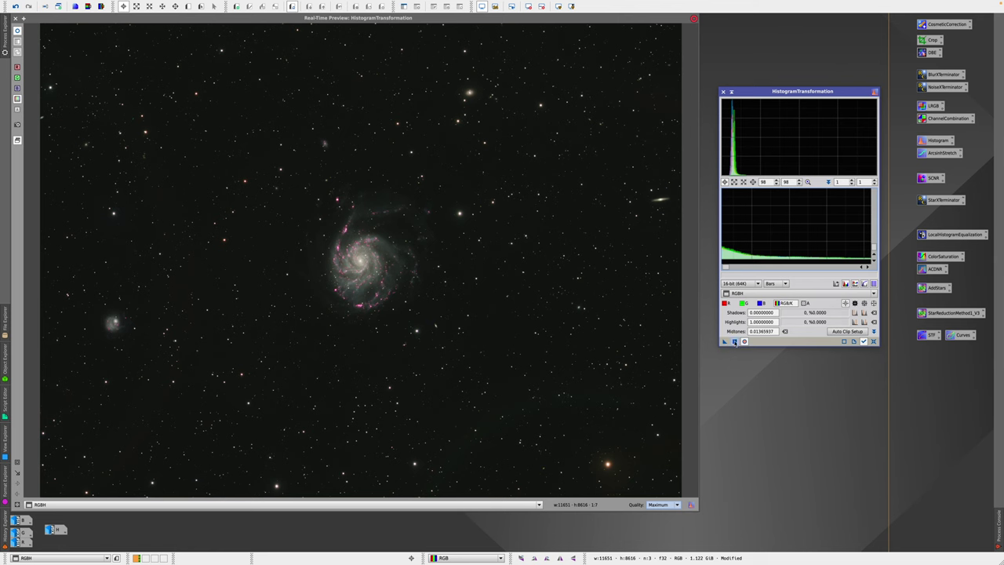
- Apply the first stretch to RGBH and reset HistogramTransformation and its graph zoom
click(735, 342)
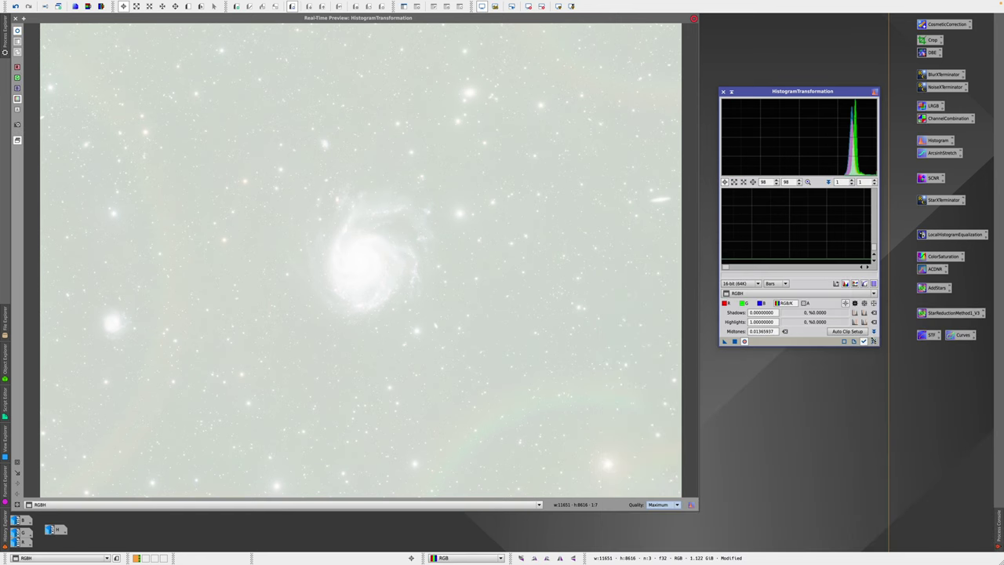
click(874, 341)
click(808, 181)
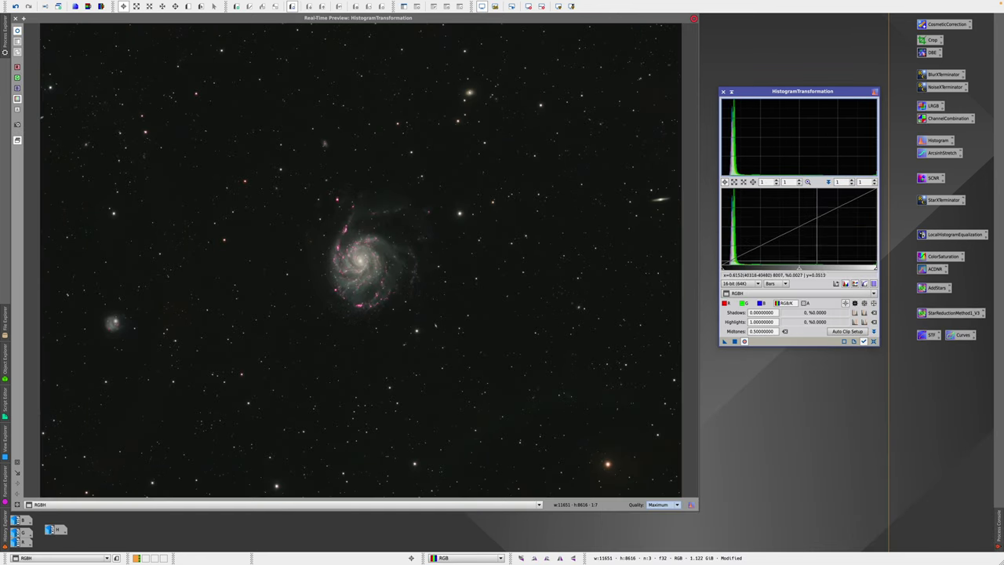
- Preview a second stretch with the combined RGB midtones near 0.32, then select green
drag(801, 271, 733, 268)
scroll(765, 235, up, 3)
scroll(765, 235, up, 1)
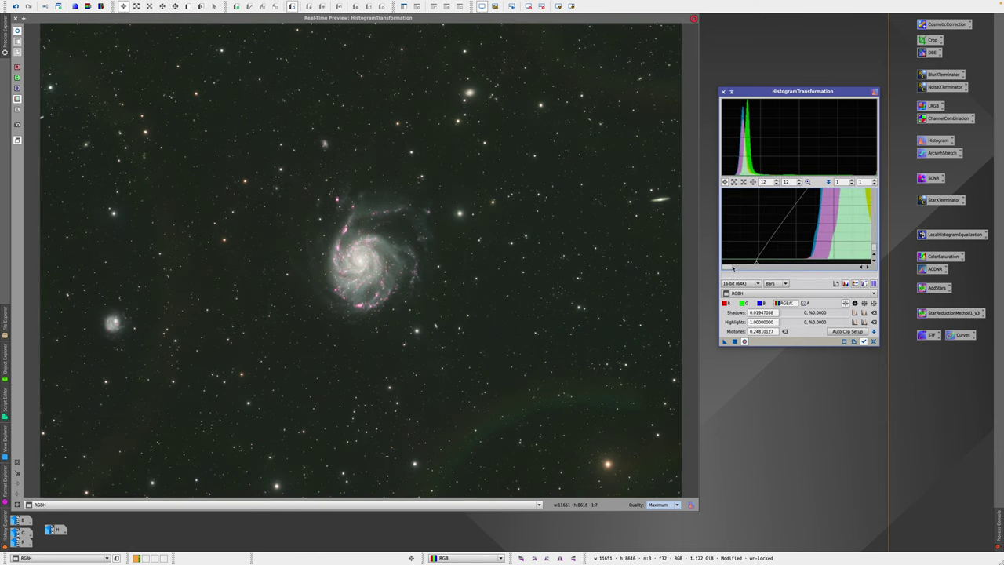
scroll(746, 258, down, 4)
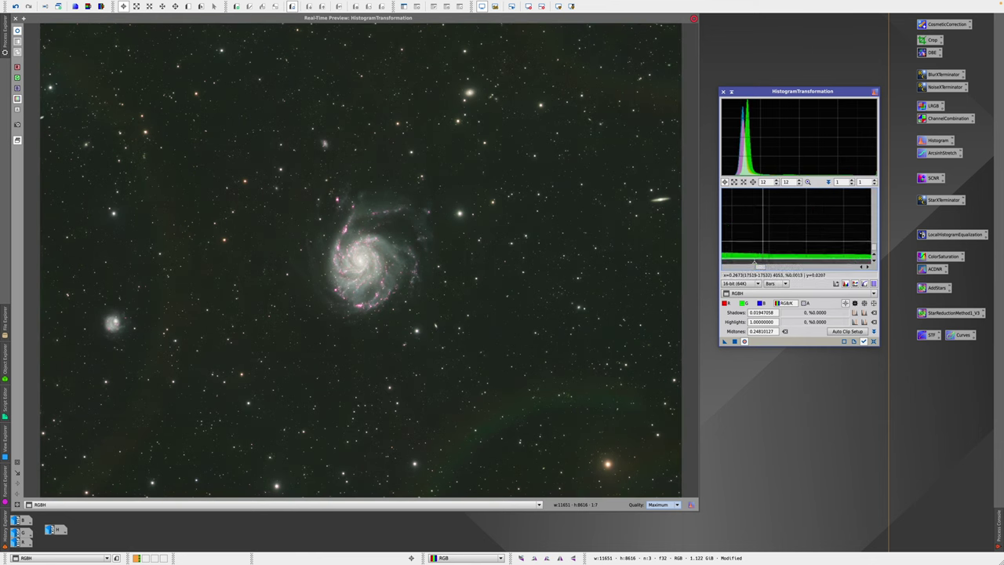
drag(734, 269, 831, 259)
scroll(768, 267, up, 3)
scroll(772, 268, down, 6)
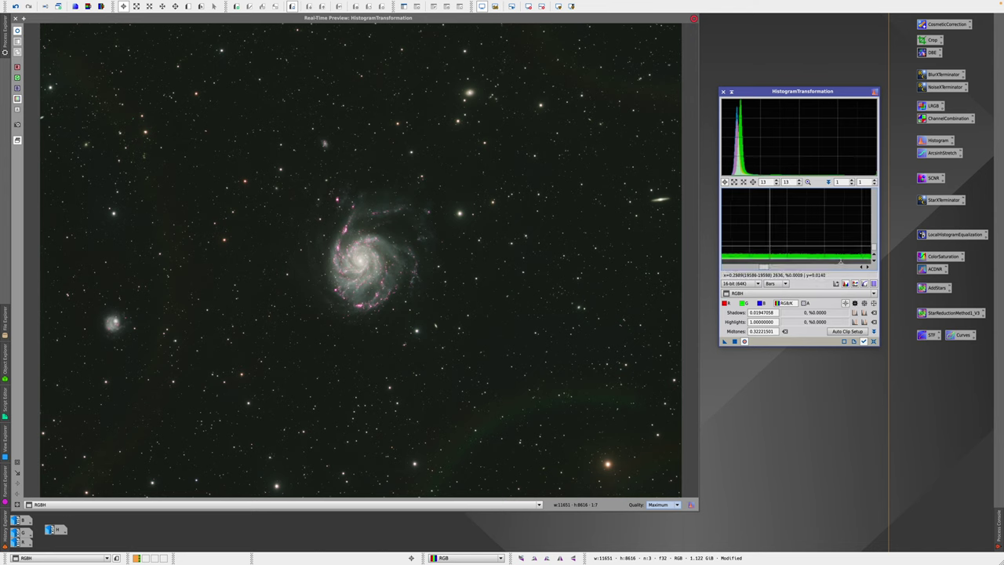
click(744, 304)
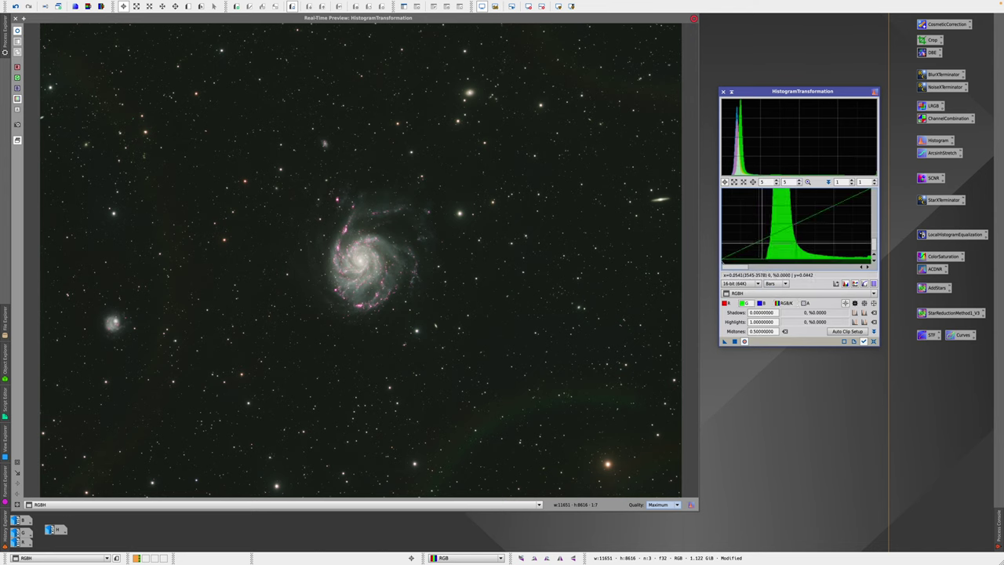
- Tweak green, red (about 0.468) and blue (about 0.466) midtones separately and apply to RGBH
click(809, 182)
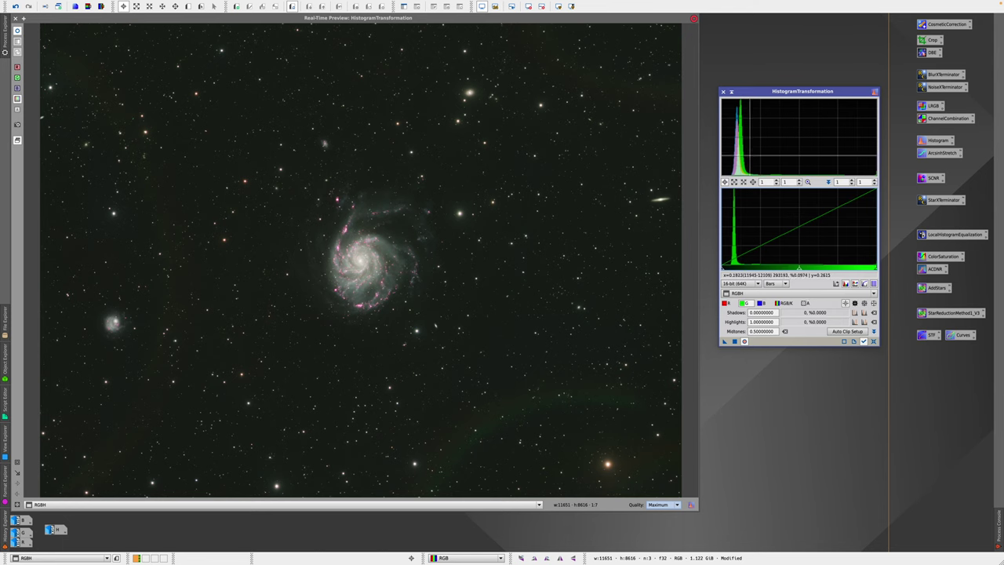
drag(799, 270, 793, 271)
click(725, 303)
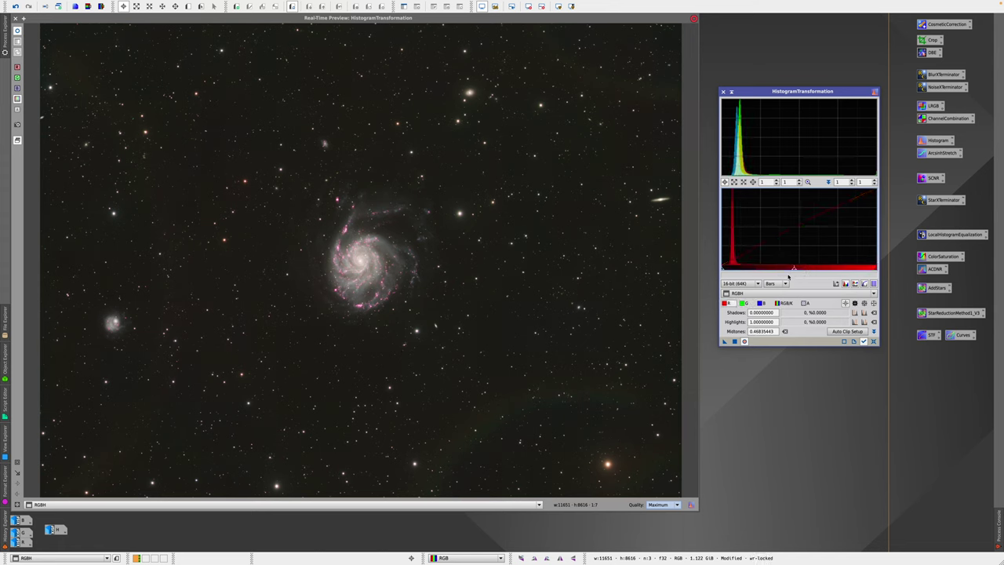
click(762, 303)
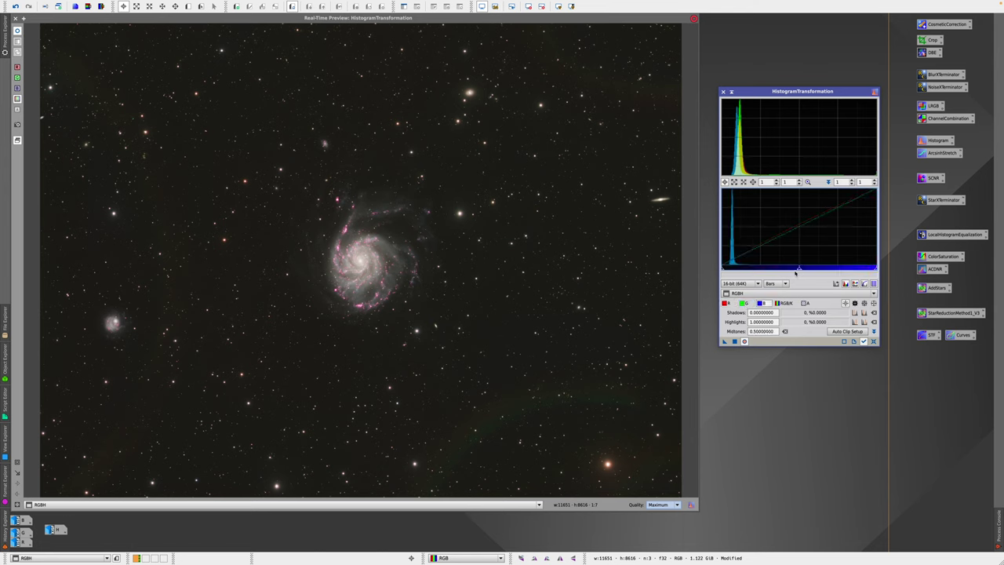
drag(798, 270, 793, 270)
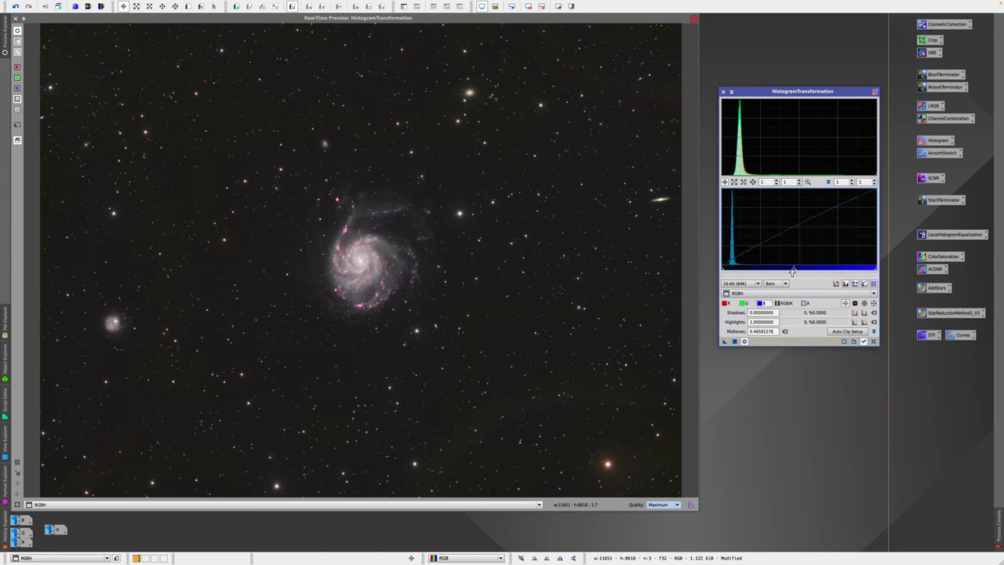
click(736, 341)
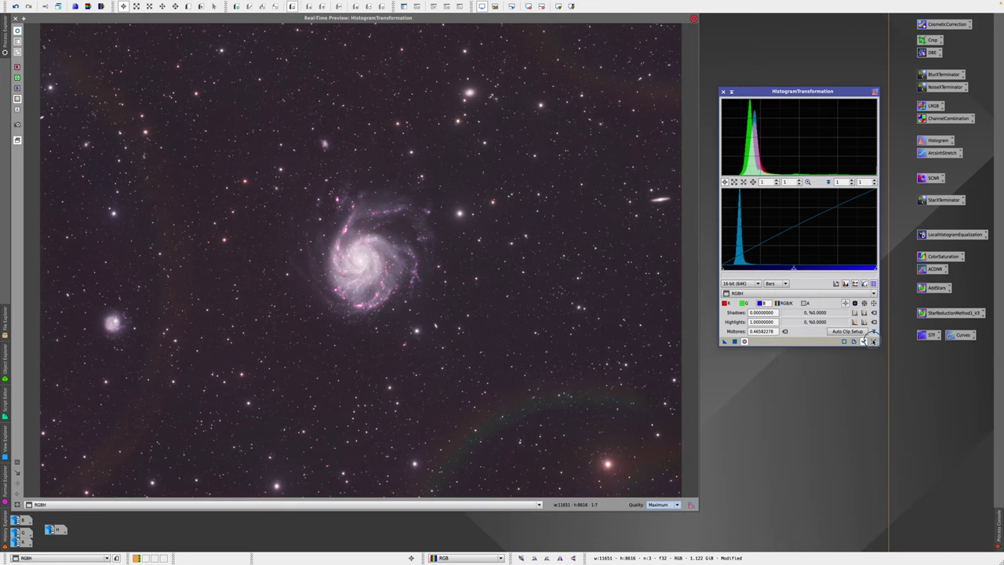
- Lower the RGB/K midtones to about 0.2343 and raise the shadows to about 0.0506
drag(873, 342, 873, 342)
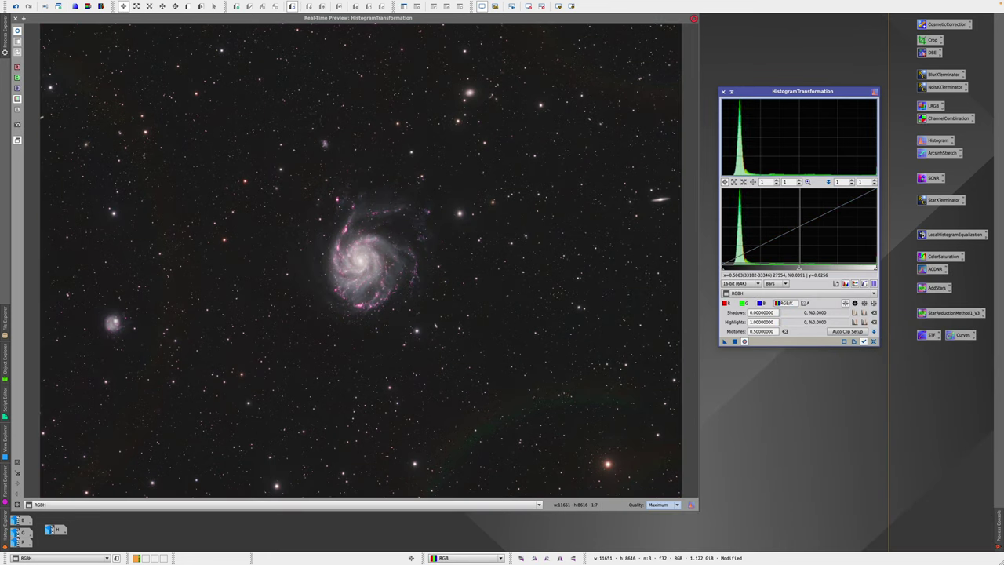
drag(800, 268, 768, 270)
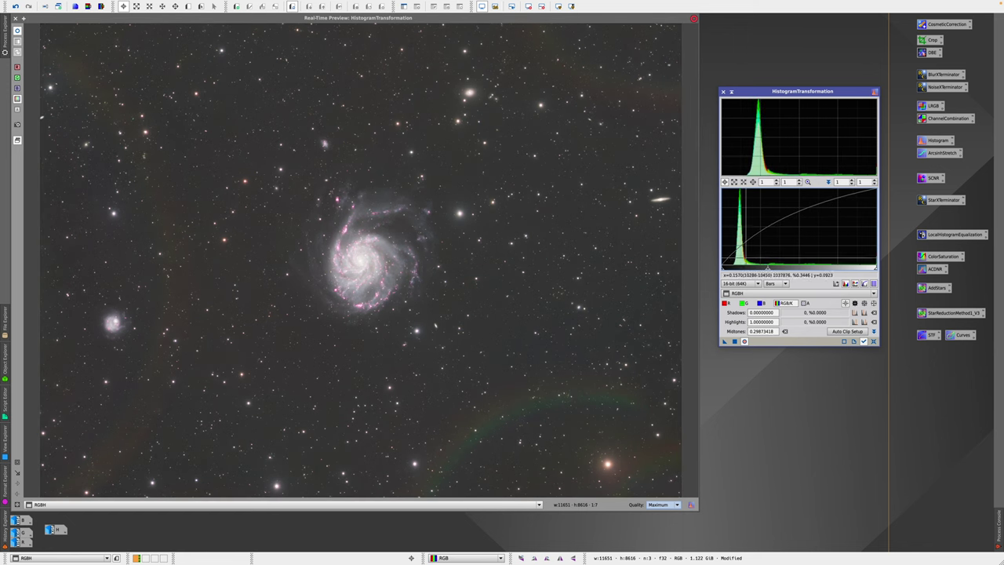
drag(723, 270, 730, 269)
scroll(732, 269, up, 15)
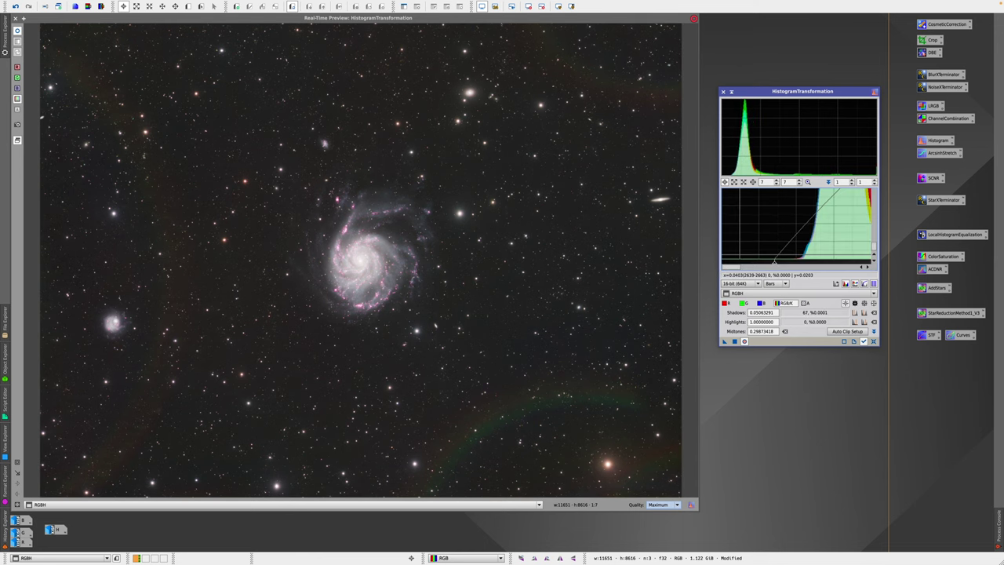
scroll(733, 267, down, 3)
drag(734, 267, 763, 267)
scroll(765, 267, down, 10)
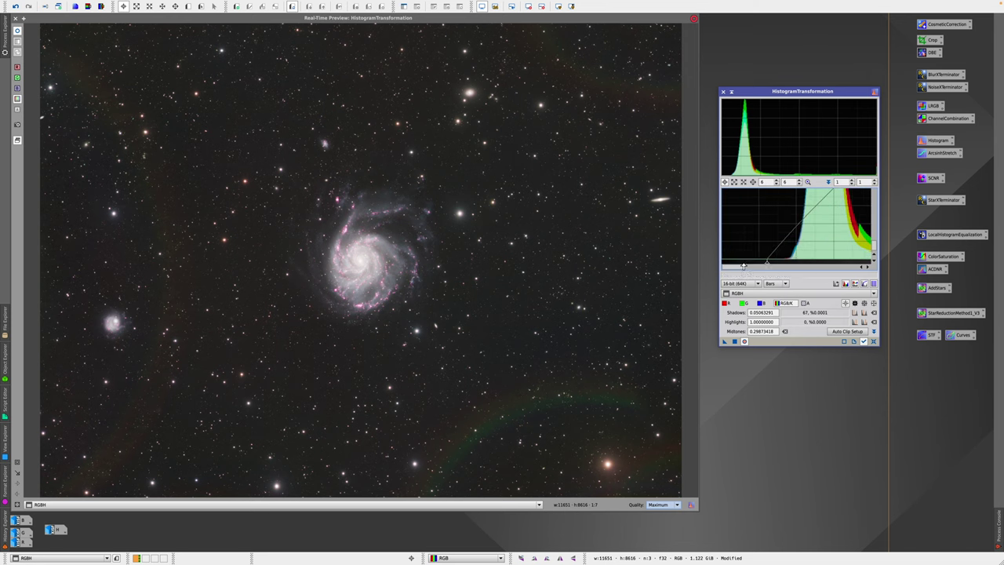
scroll(775, 268, up, 3)
drag(785, 264, 729, 264)
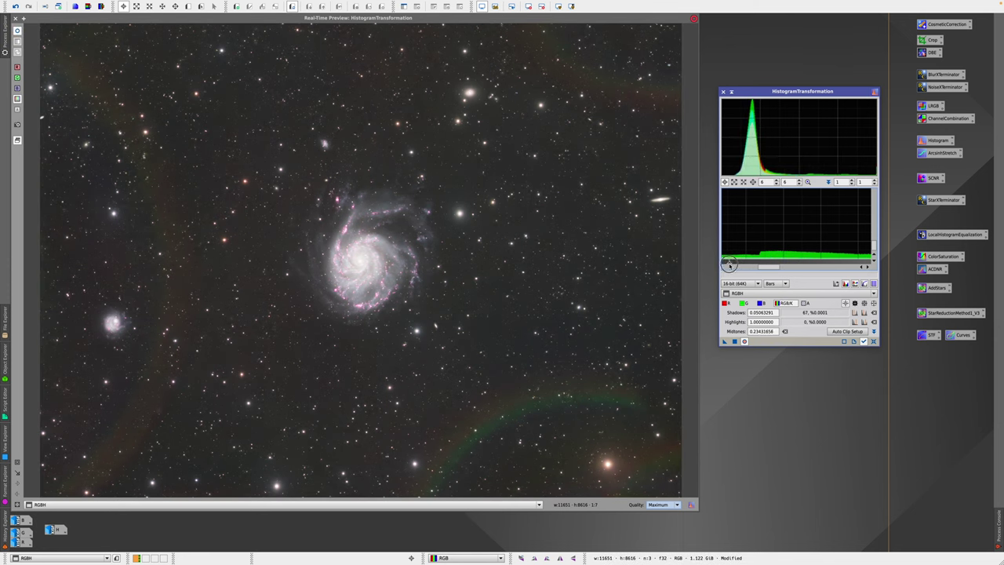
- Apply the stretch to RGBH, reset the settings, and close HistogramTransformation
click(735, 342)
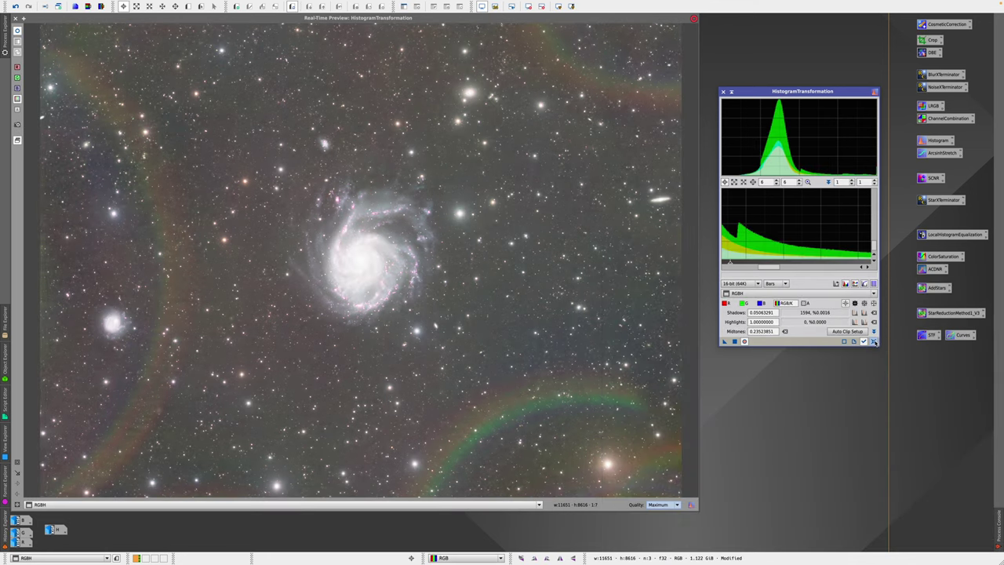
click(875, 342)
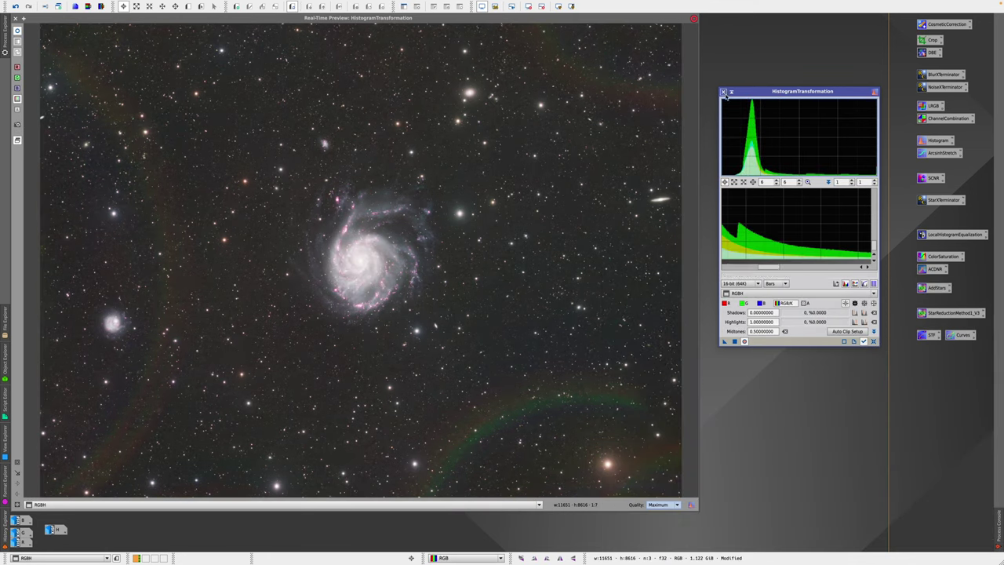
click(724, 92)
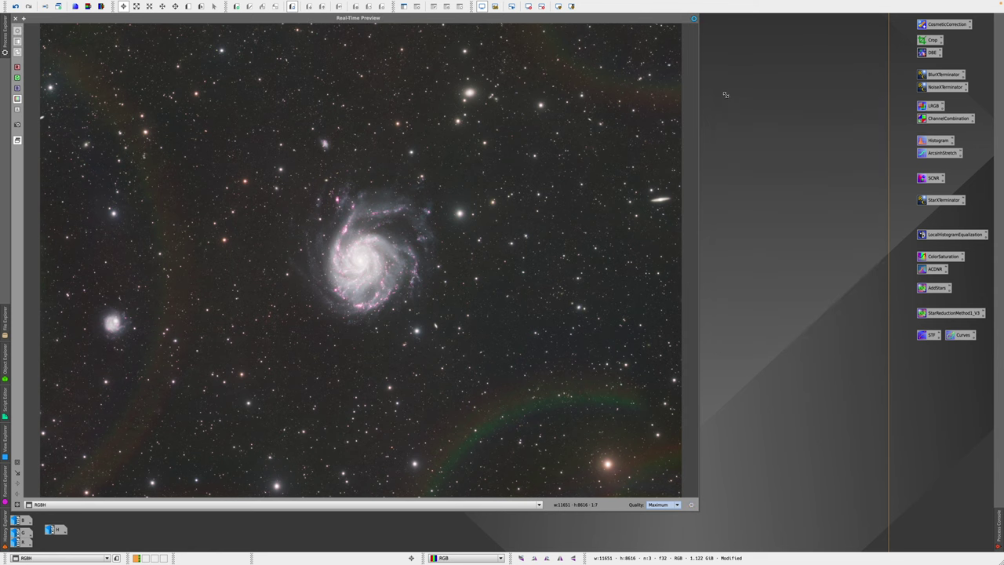
- Configure ArcsinhStretch with stretch factor 1.24 and black point 0.039 using live preview, then close the preview
double_click(937, 154)
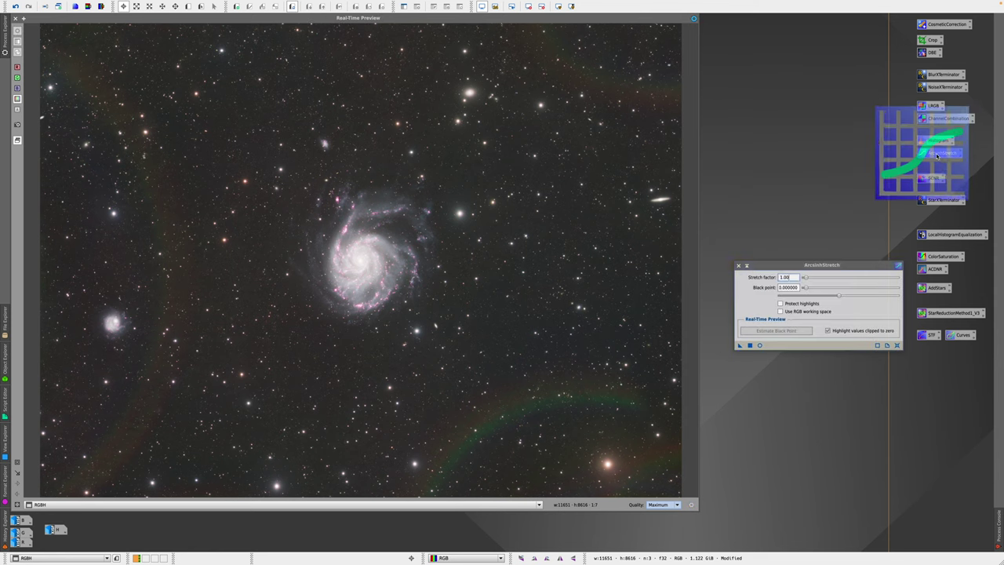
click(760, 346)
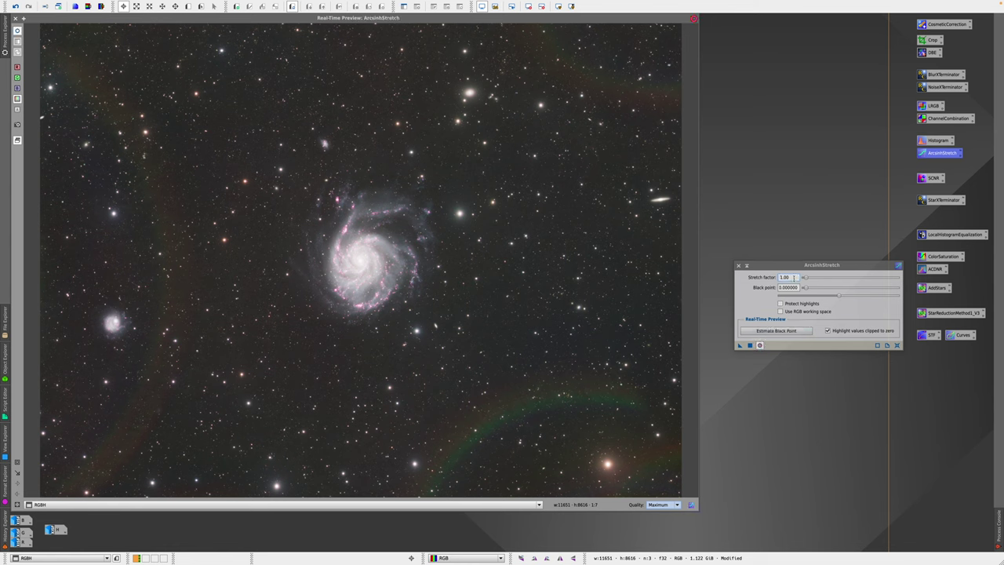
drag(805, 278, 808, 277)
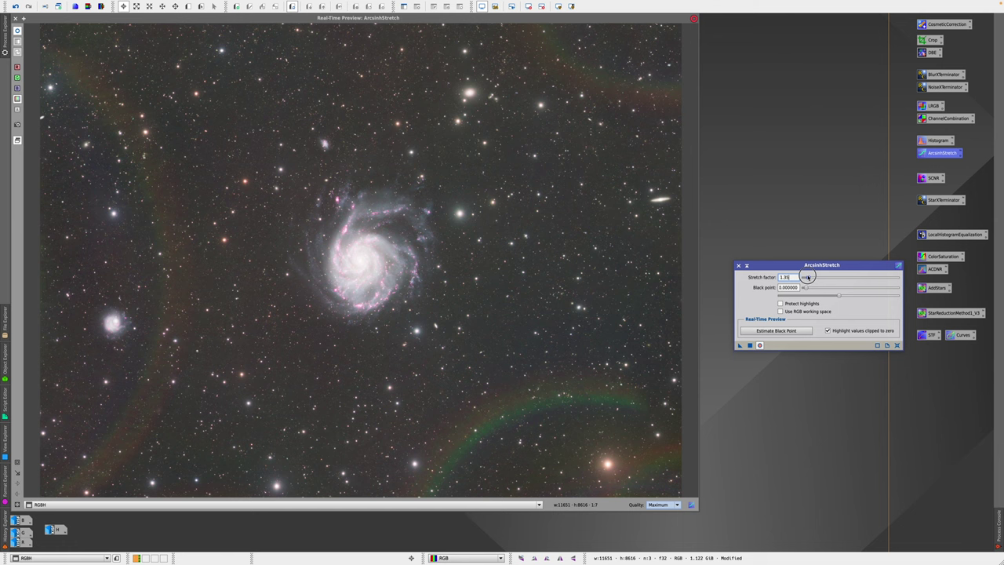
drag(812, 287, 824, 288)
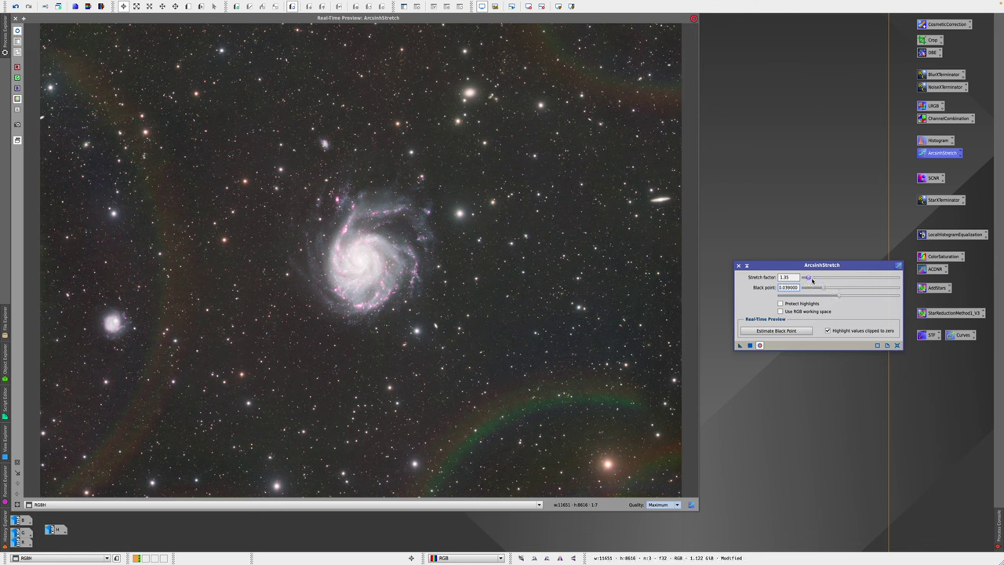
drag(810, 277, 808, 278)
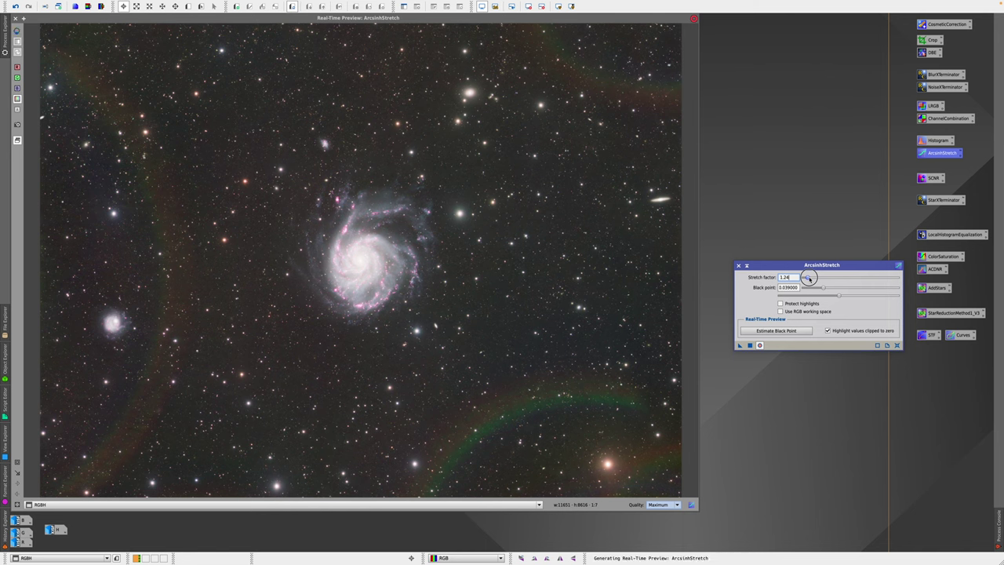
click(18, 31)
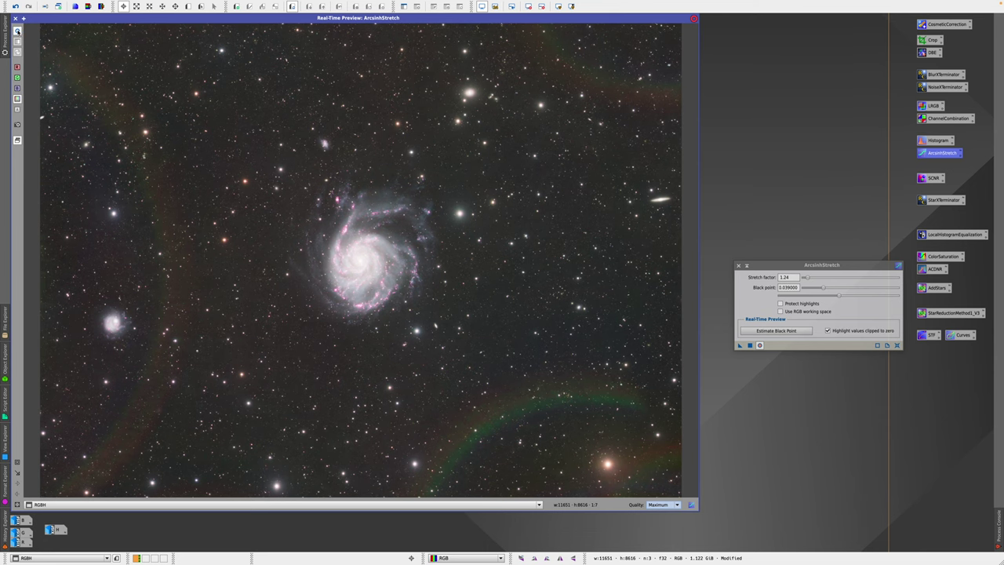
key(Escape)
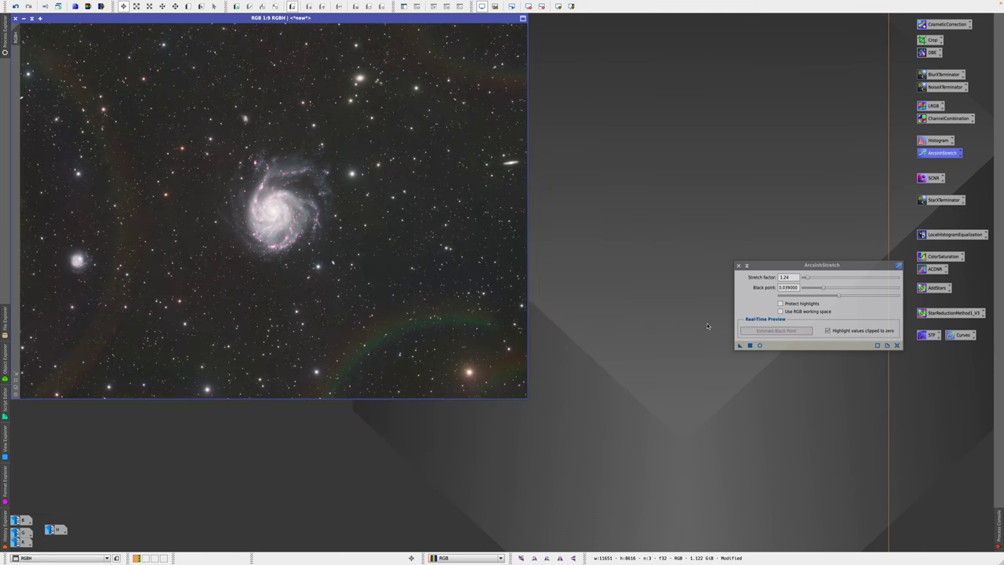
- Close the ArcsinhStretch dialog, leaving the stretched RGBH image
click(740, 266)
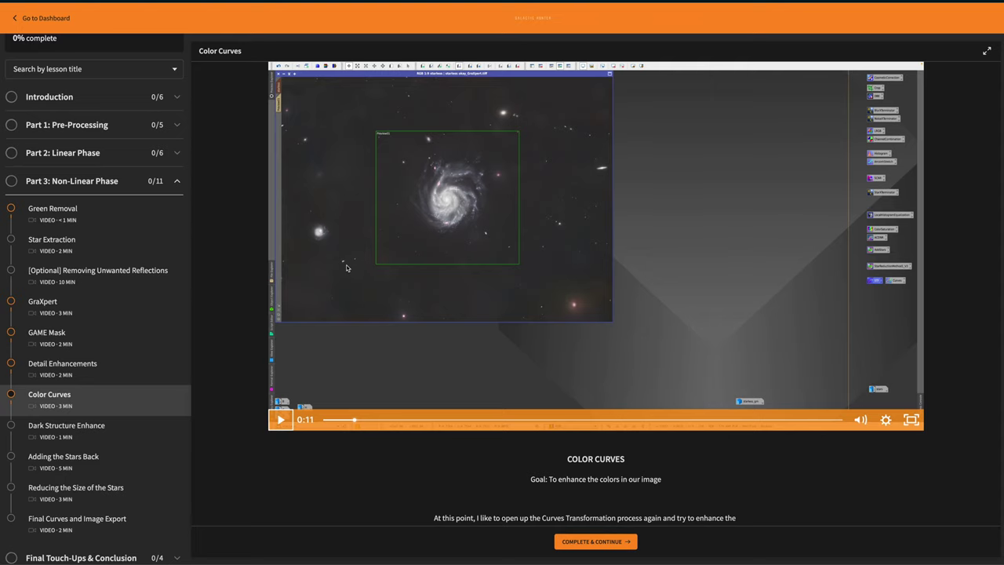
- Read through the Color Curves notes, then go to the 'Final Curves and Image Export' lesson
scroll(346, 264, down, 6)
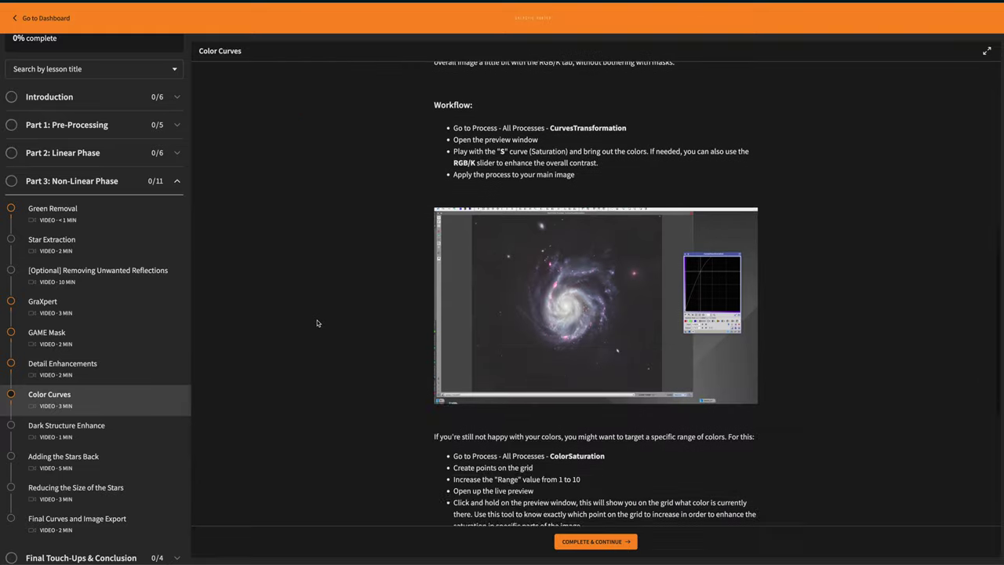
scroll(552, 253, up, 1)
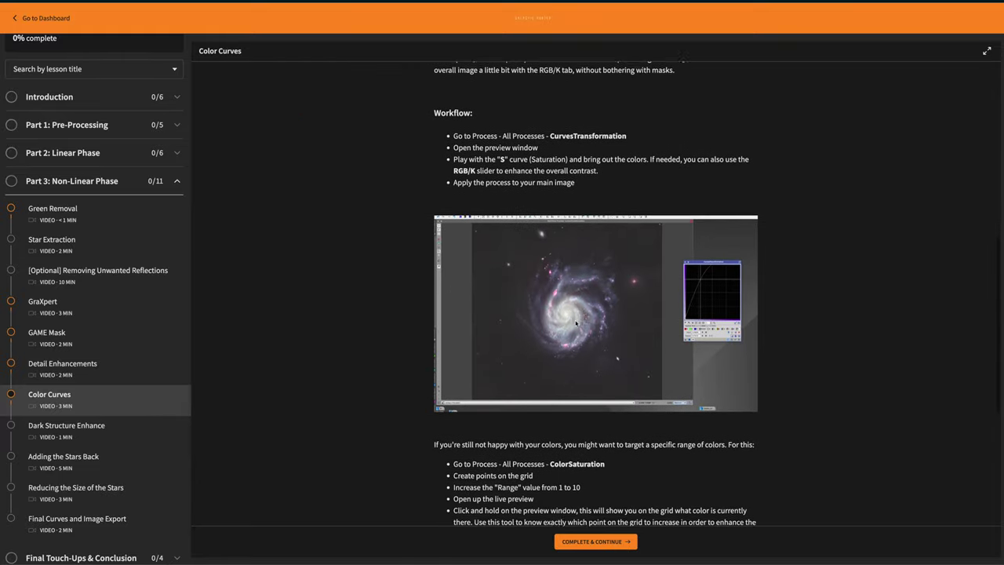
scroll(576, 323, down, 1)
scroll(559, 299, down, 4)
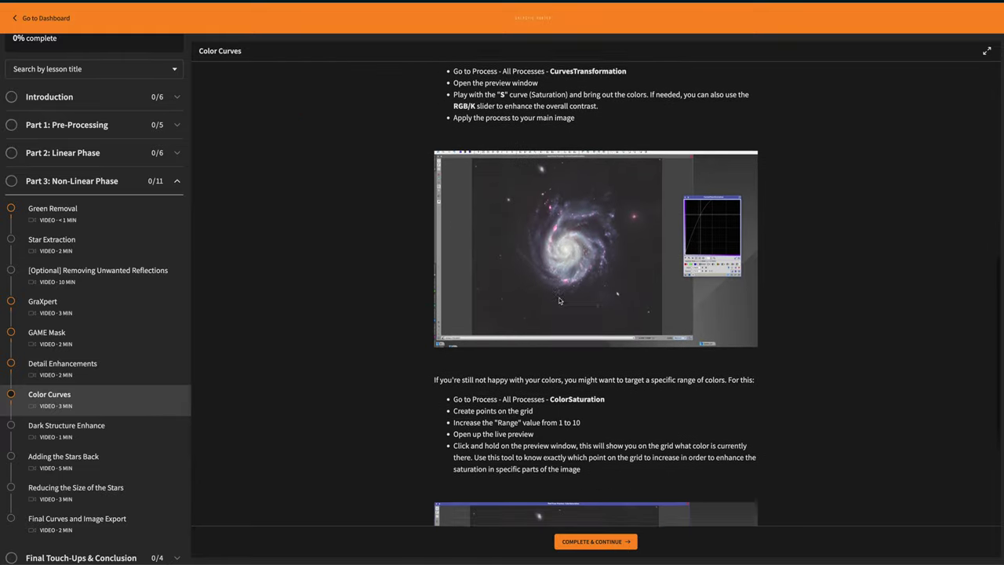
scroll(557, 301, up, 3)
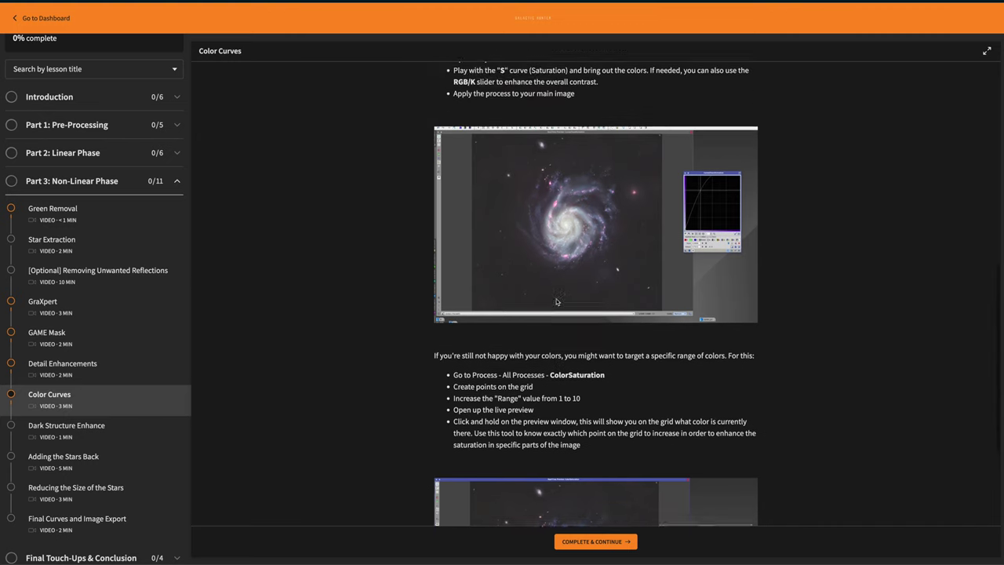
scroll(557, 301, down, 3)
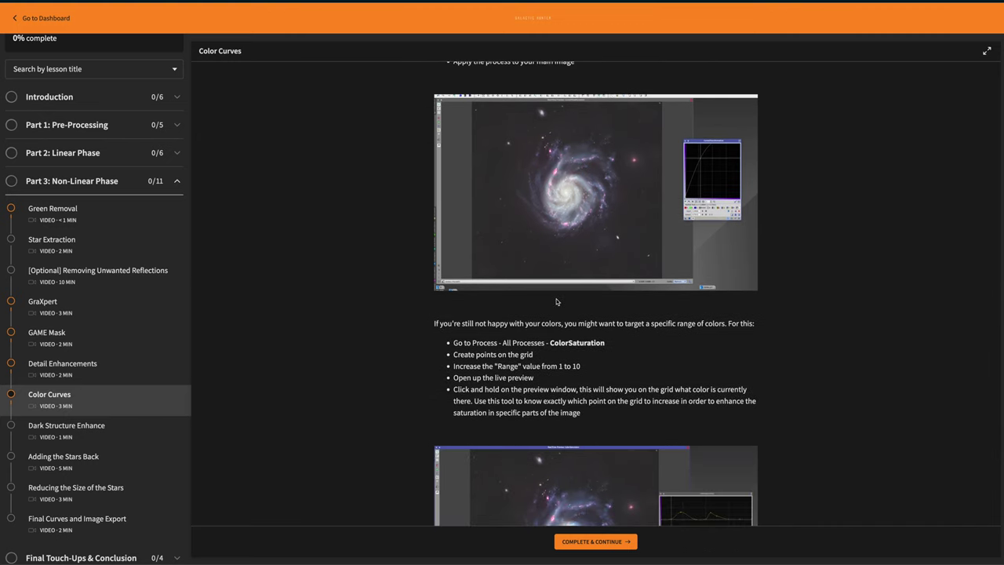
scroll(557, 301, down, 2)
scroll(557, 299, down, 3)
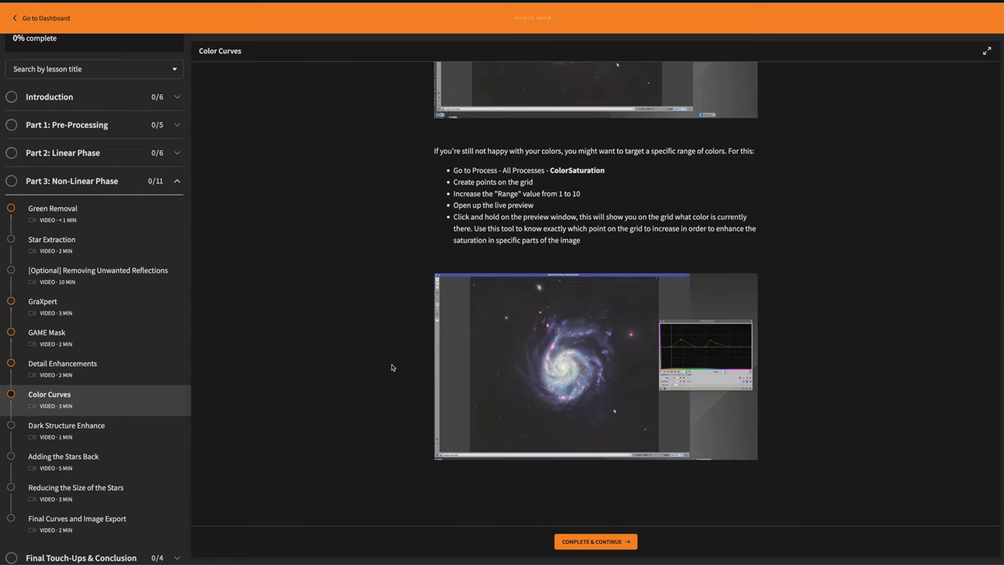
scroll(177, 376, down, 2)
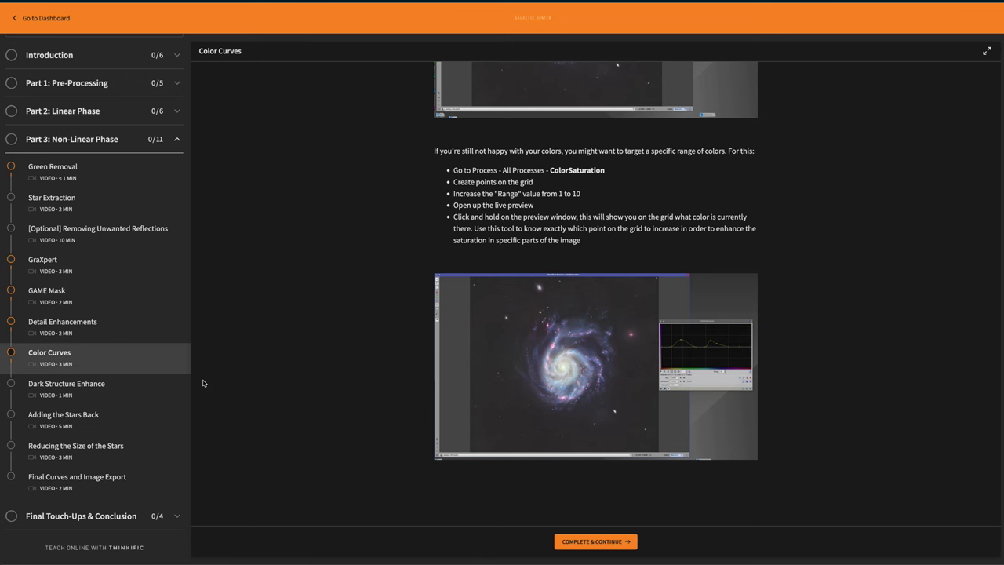
click(94, 478)
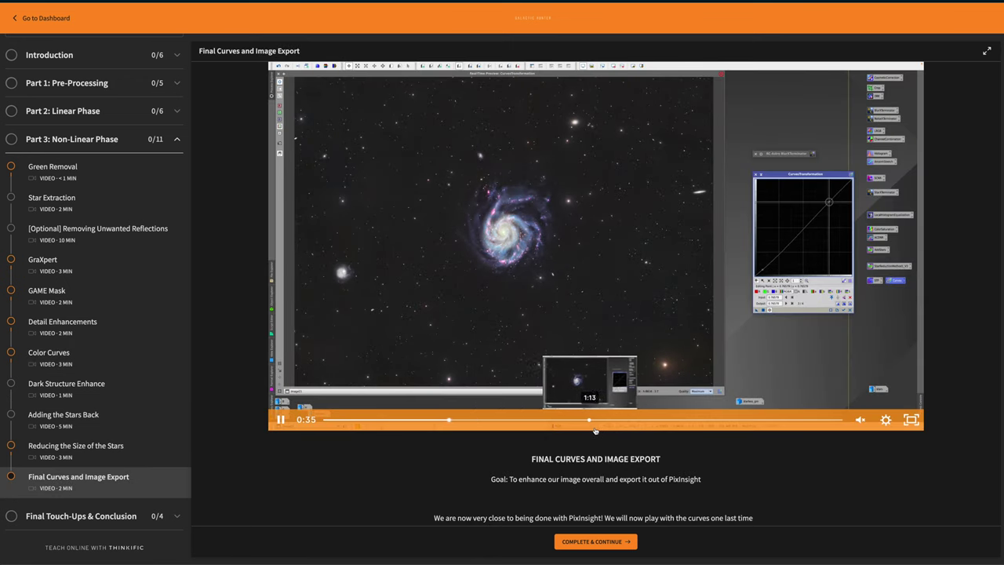